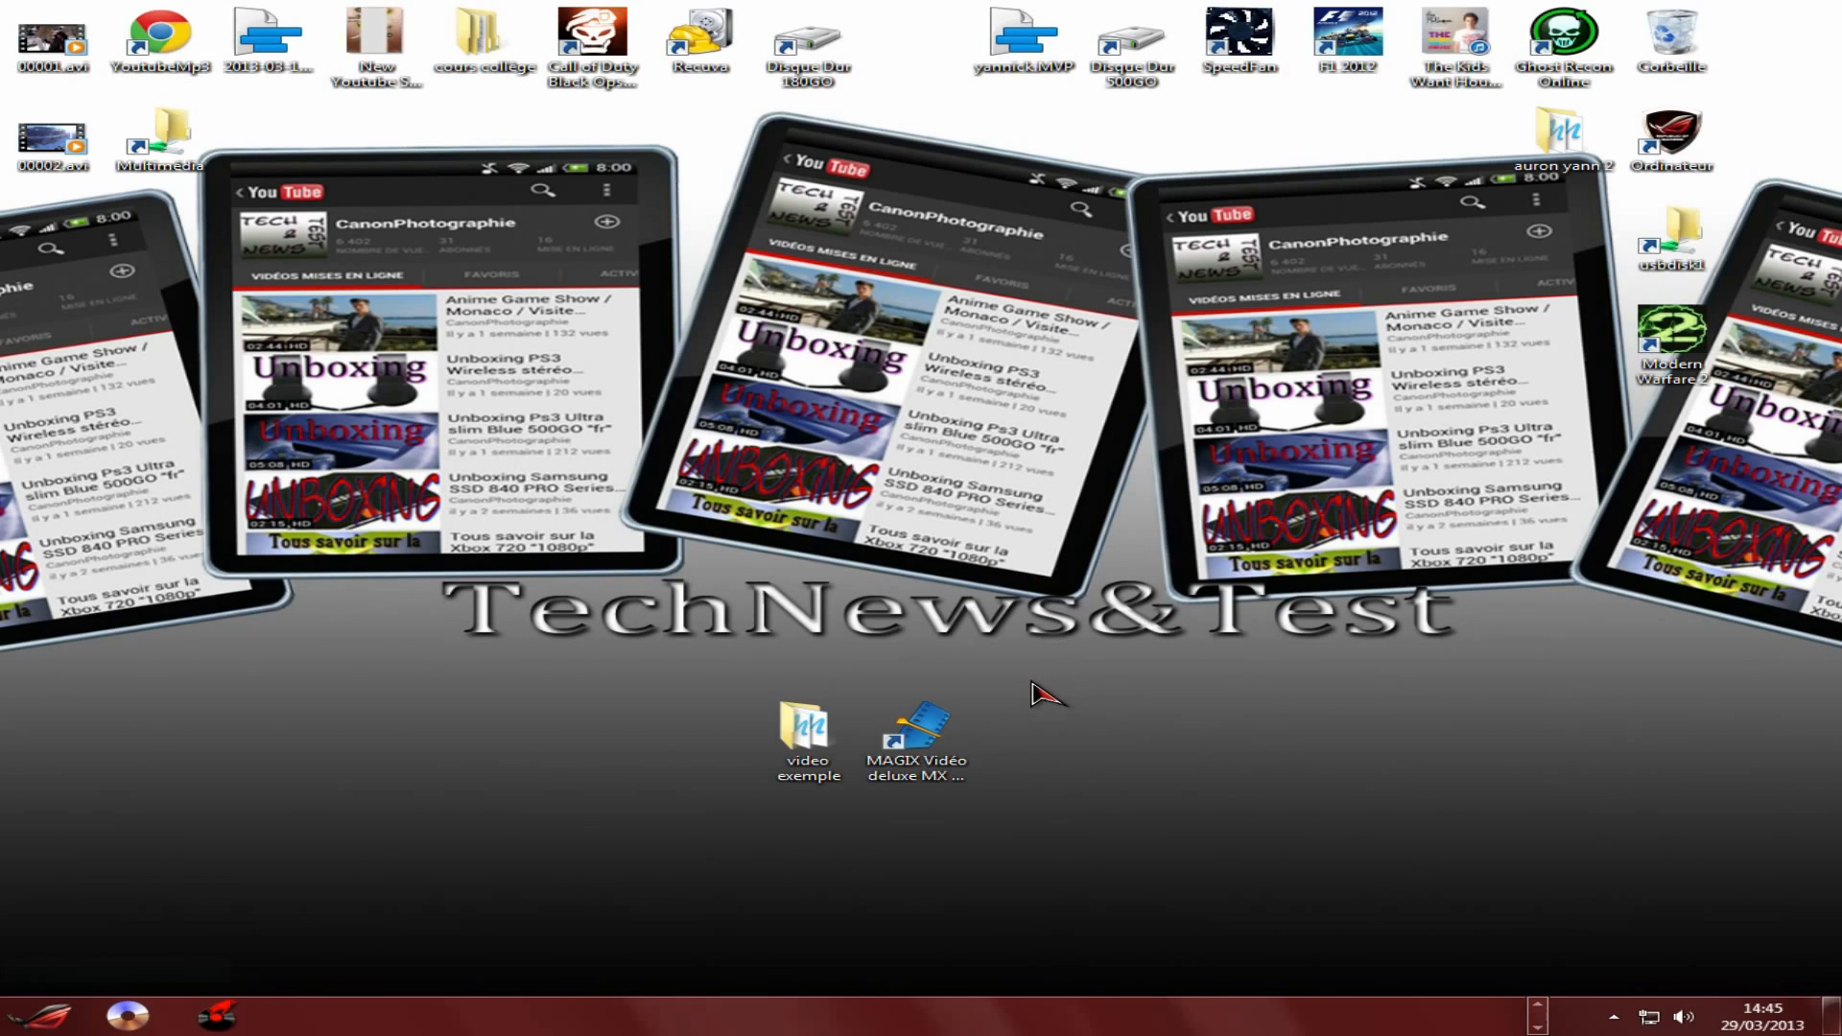
# Step: Launch MAGIX Vidéo deluxe MX Plus and look through the Transitions, Titres and Effets sections before returning to Importation
pyautogui.doubleClick(913, 768)
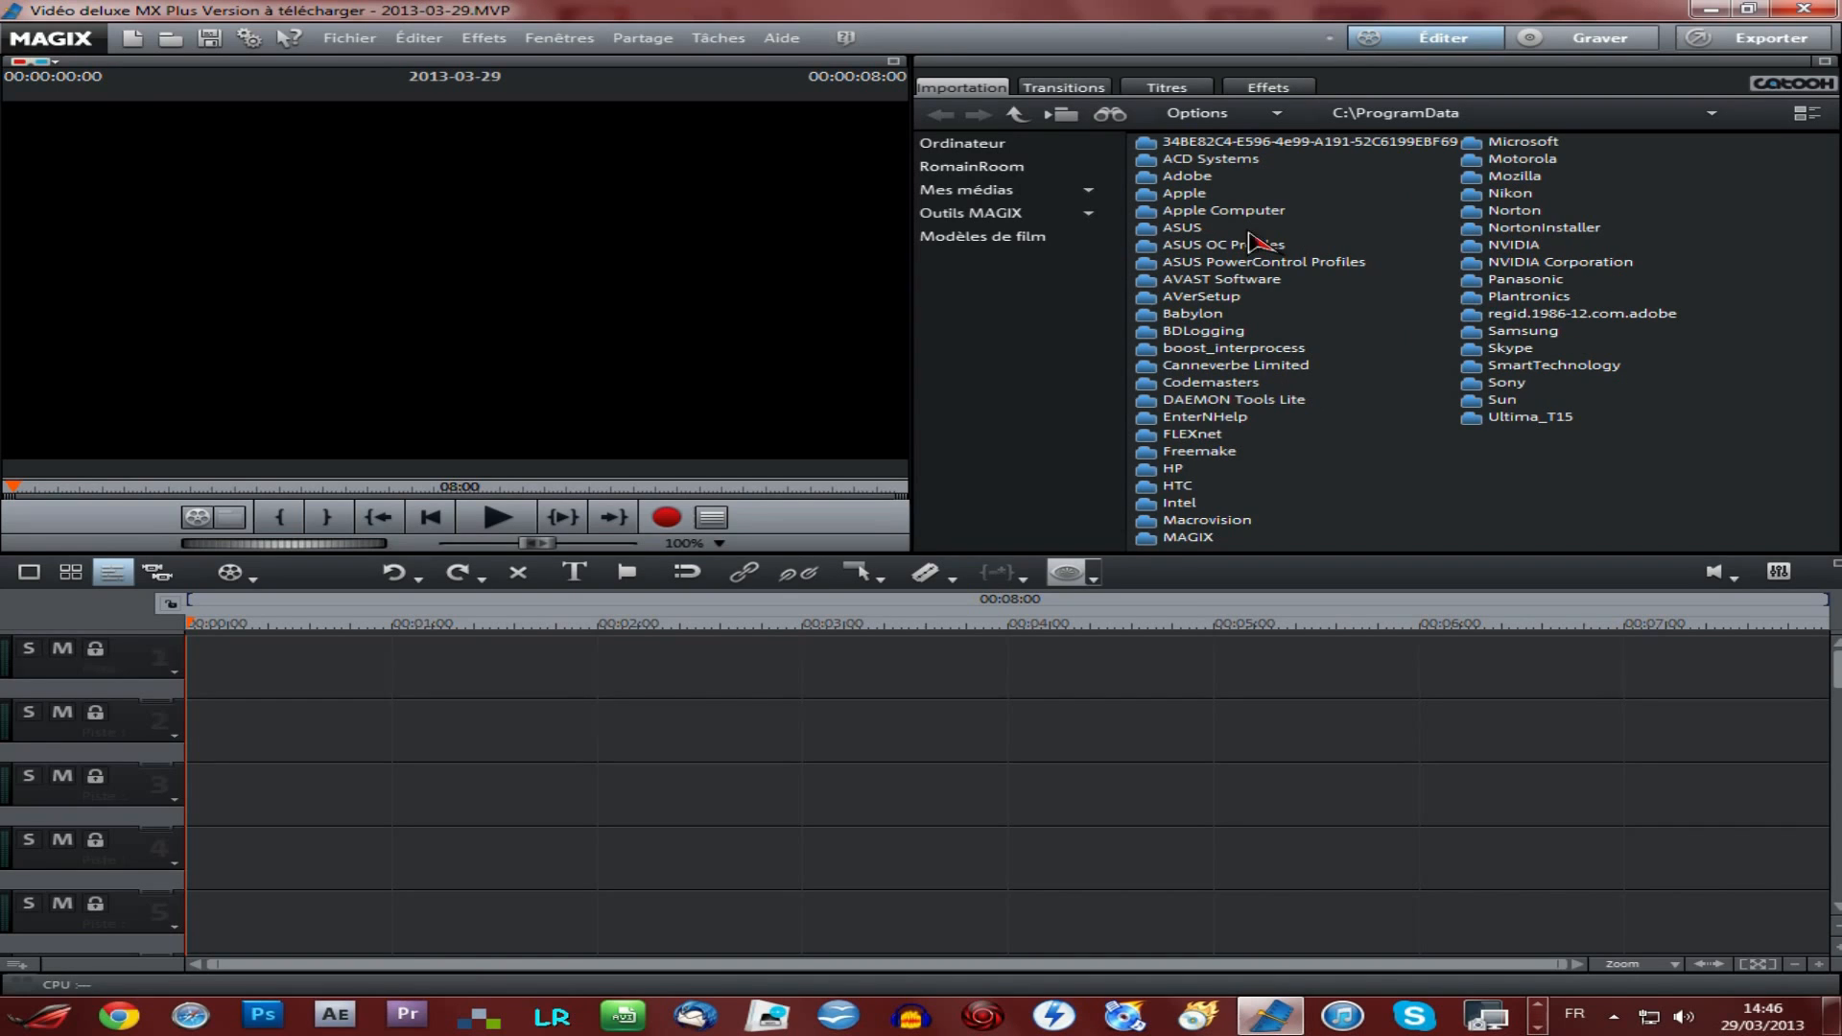
pyautogui.click(1074, 89)
pyautogui.click(1189, 88)
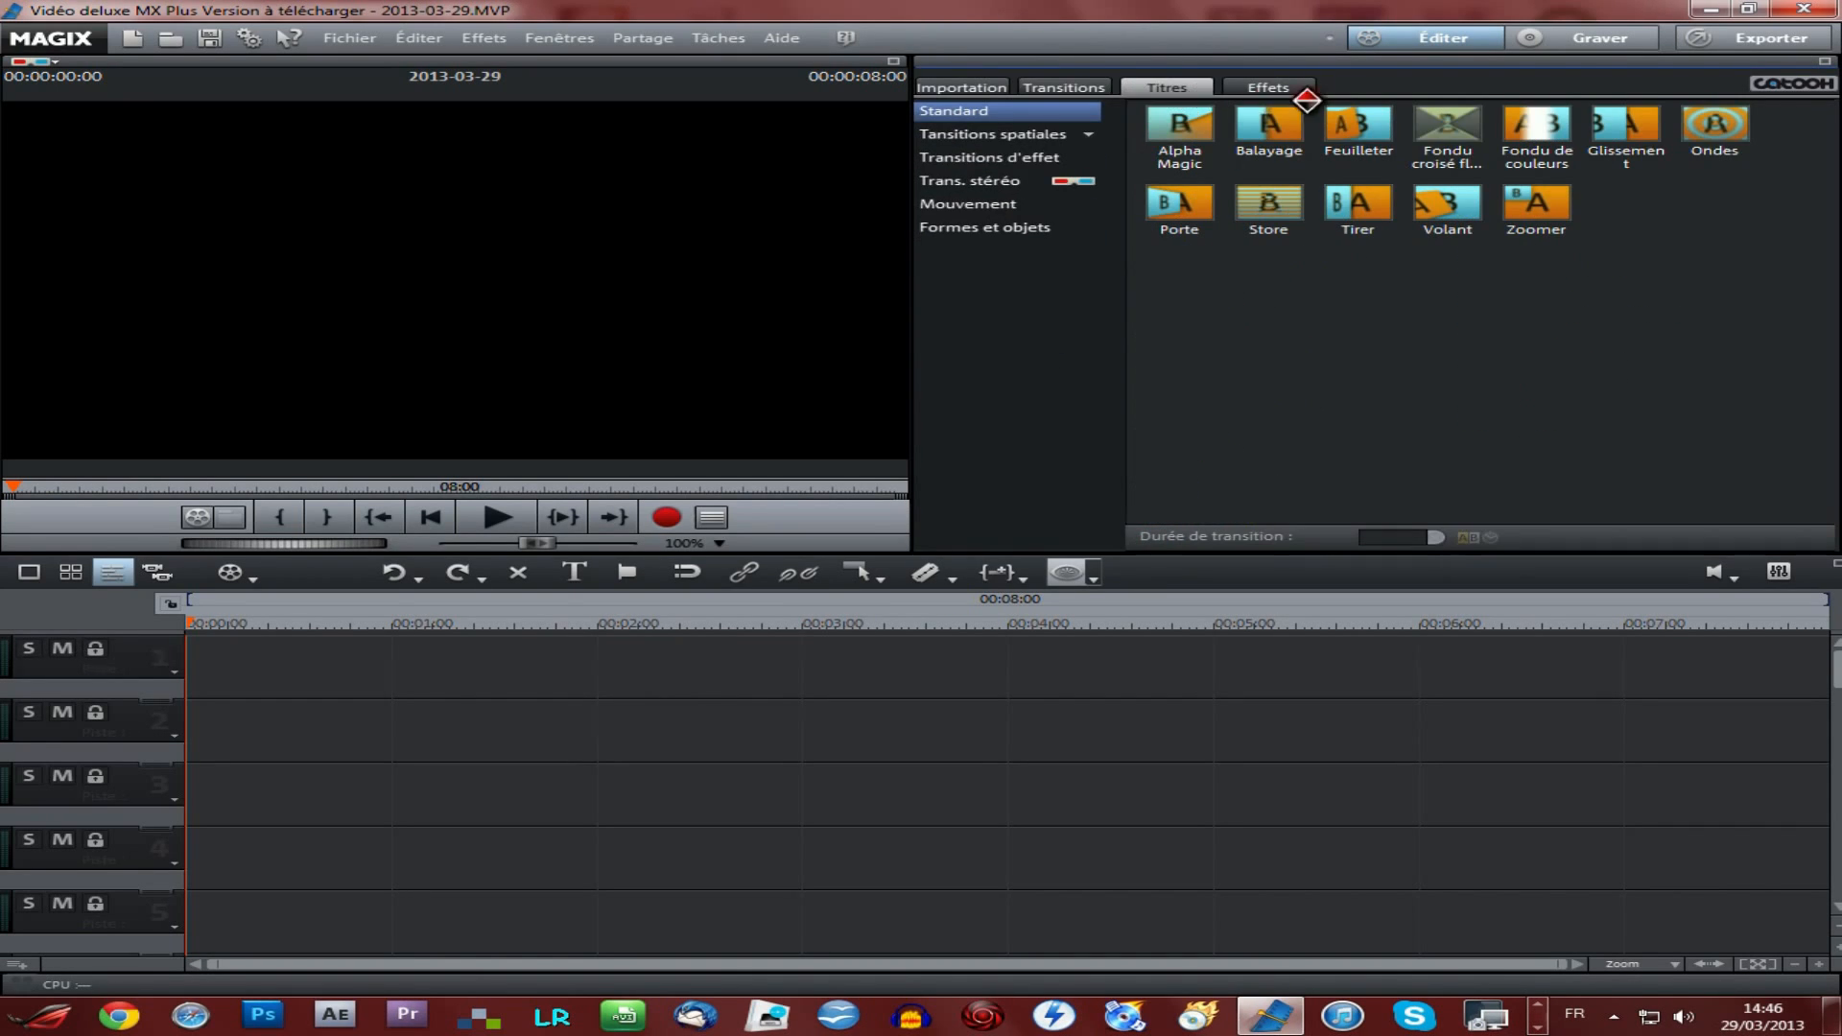
pyautogui.click(1281, 94)
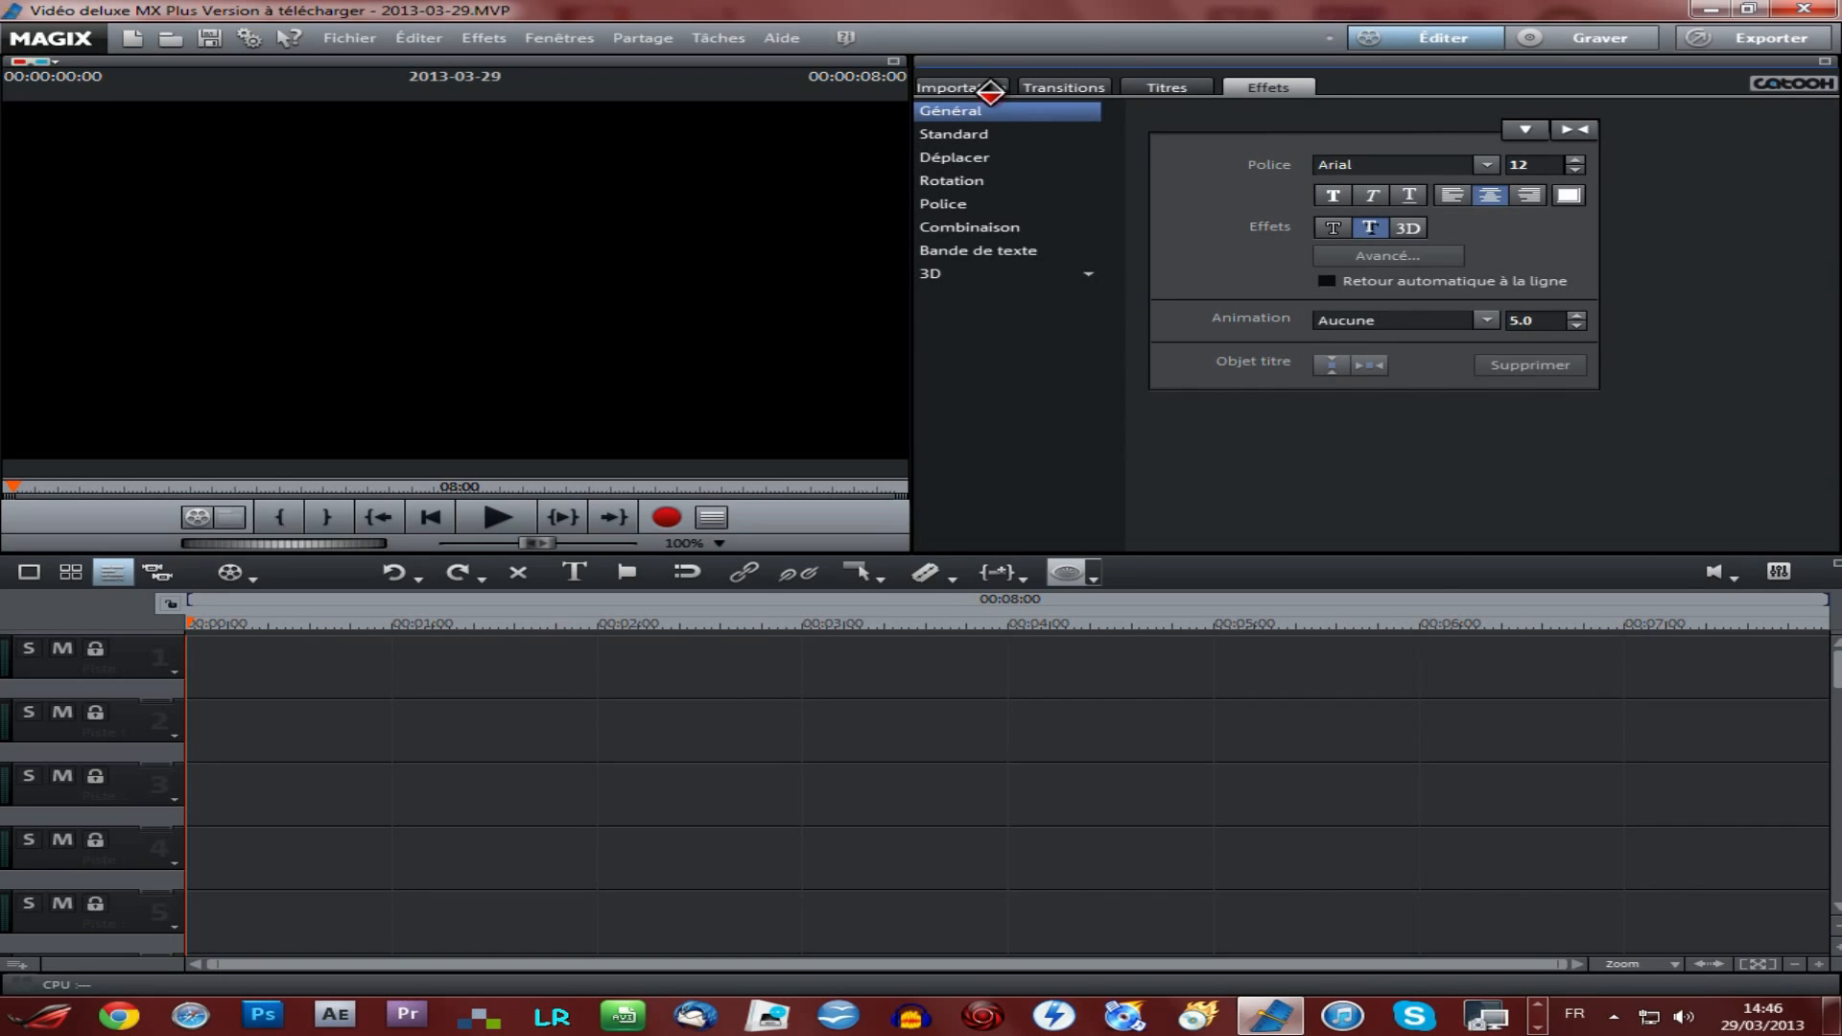
pyautogui.click(998, 90)
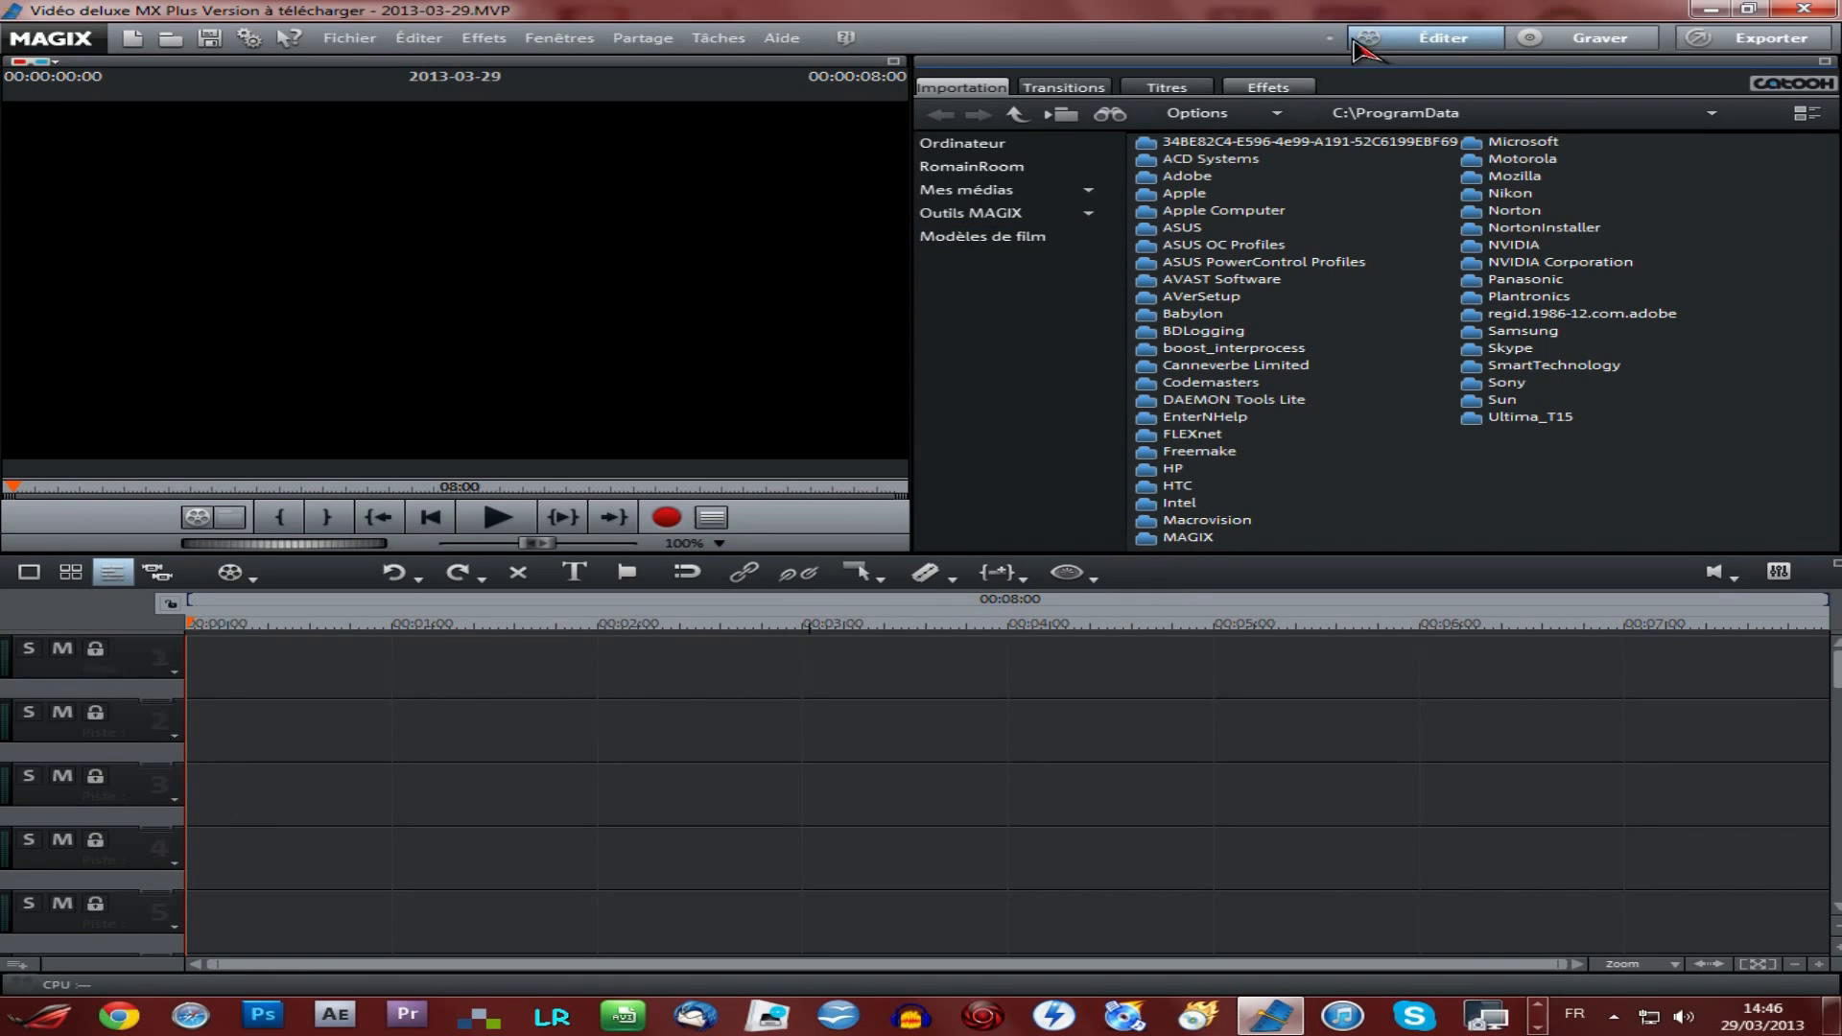
# Step: Add the five MP4 clips from the desktop folder "video exemple" to the start of track 1 in the MAGIX timeline
pyautogui.click(1706, 9)
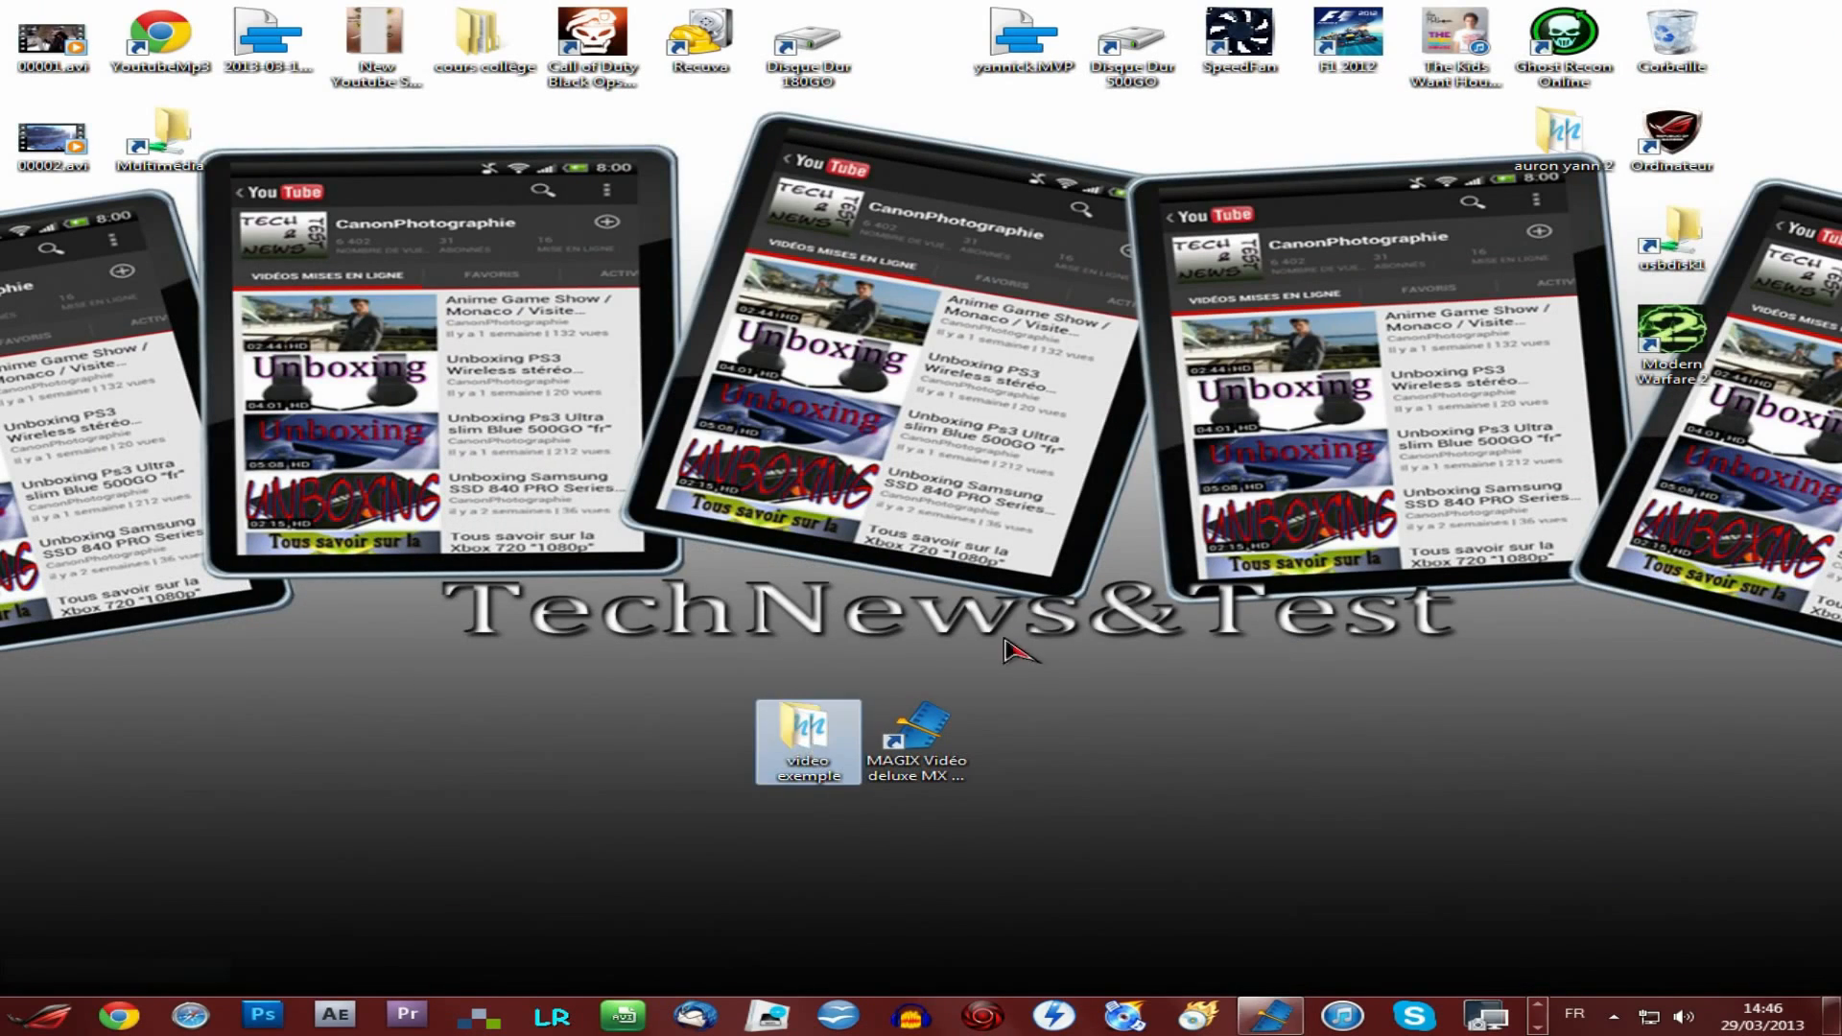
pyautogui.doubleClick(809, 731)
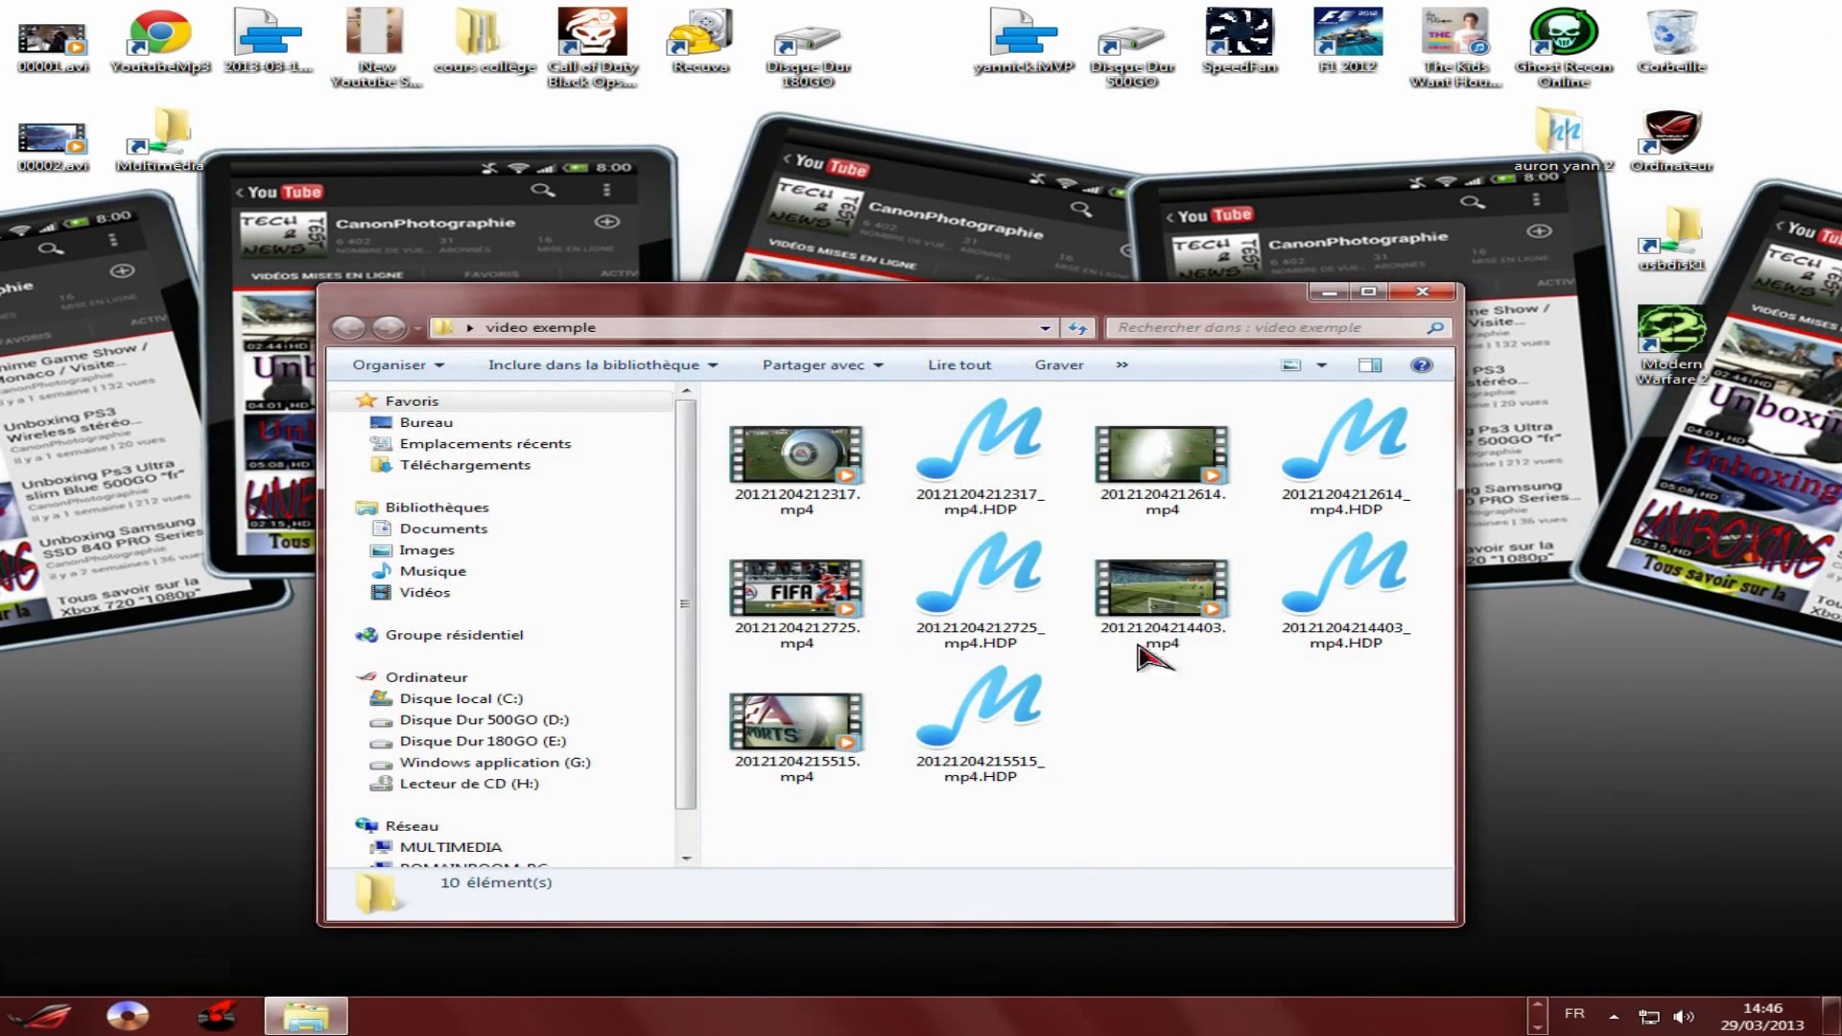
pyautogui.click(796, 460)
pyautogui.keyDown('ctrl'); pyautogui.click(830, 652); pyautogui.keyUp('ctrl')
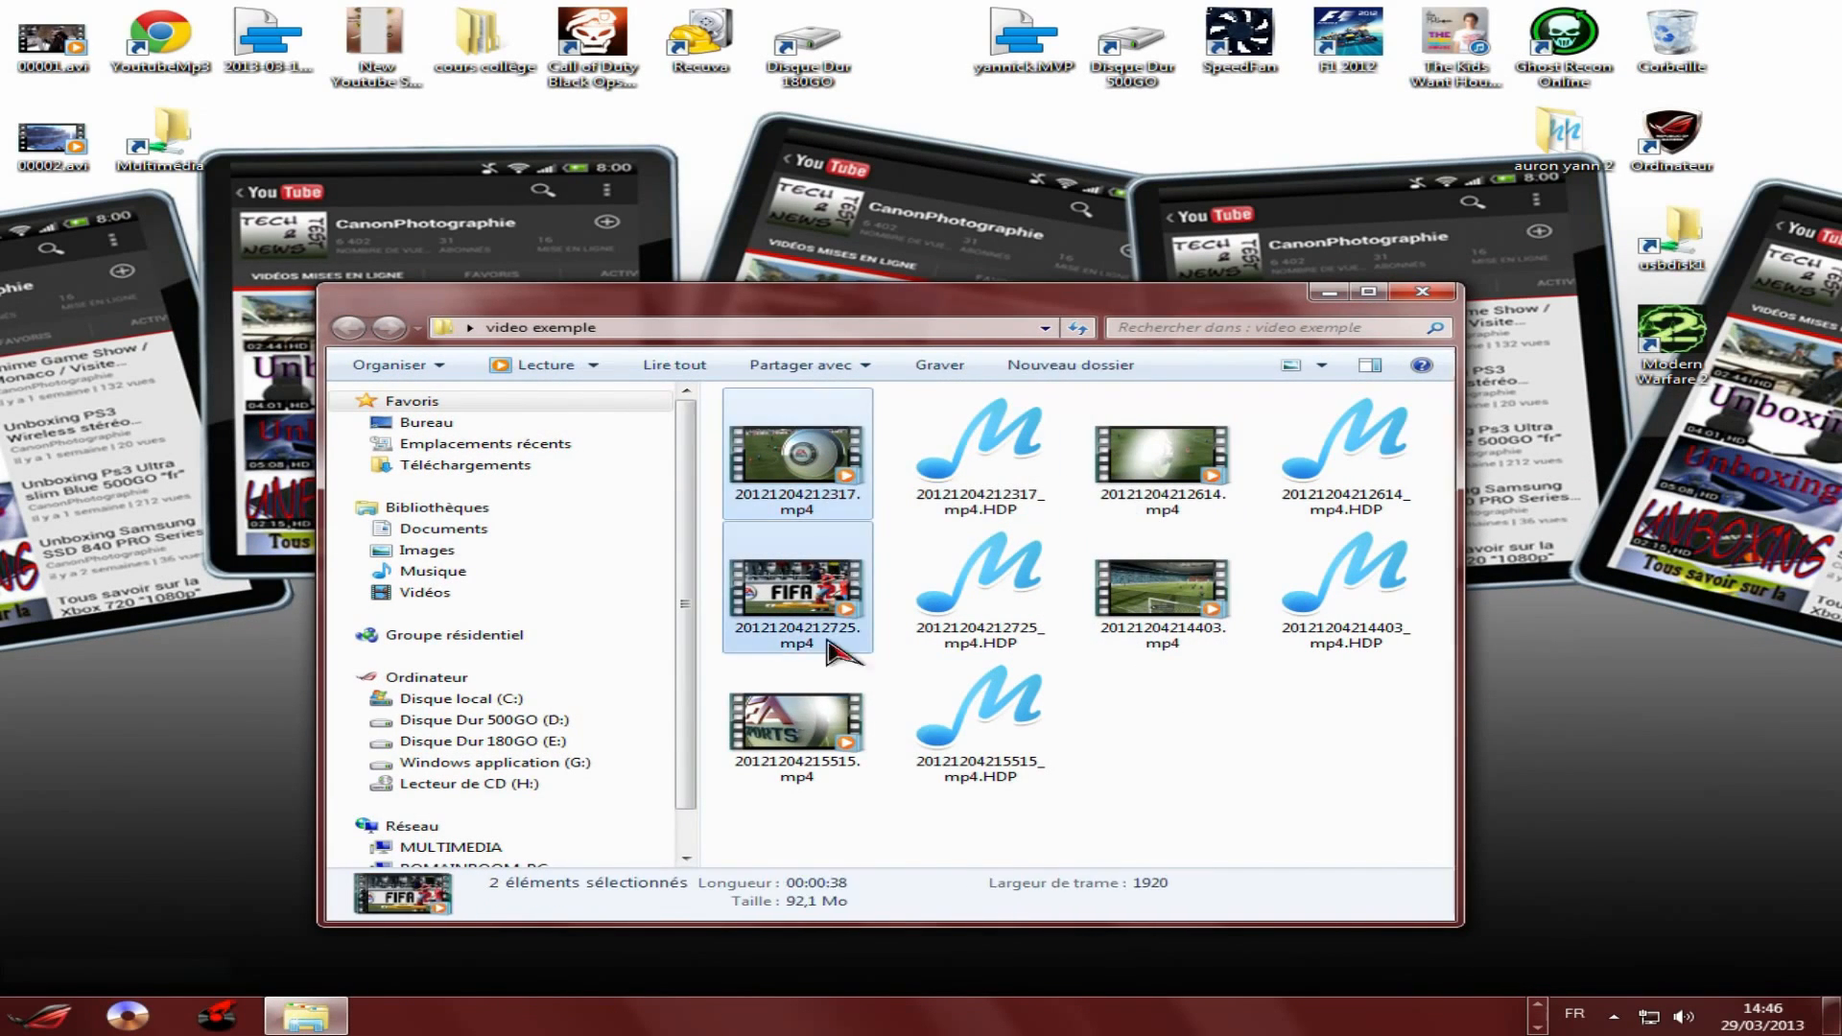
pyautogui.keyDown('ctrl'); pyautogui.click(796, 729); pyautogui.keyUp('ctrl')
pyautogui.keyDown('ctrl'); pyautogui.click(1161, 460); pyautogui.keyUp('ctrl')
pyautogui.keyDown('ctrl'); pyautogui.click(1161, 614); pyautogui.keyUp('ctrl')
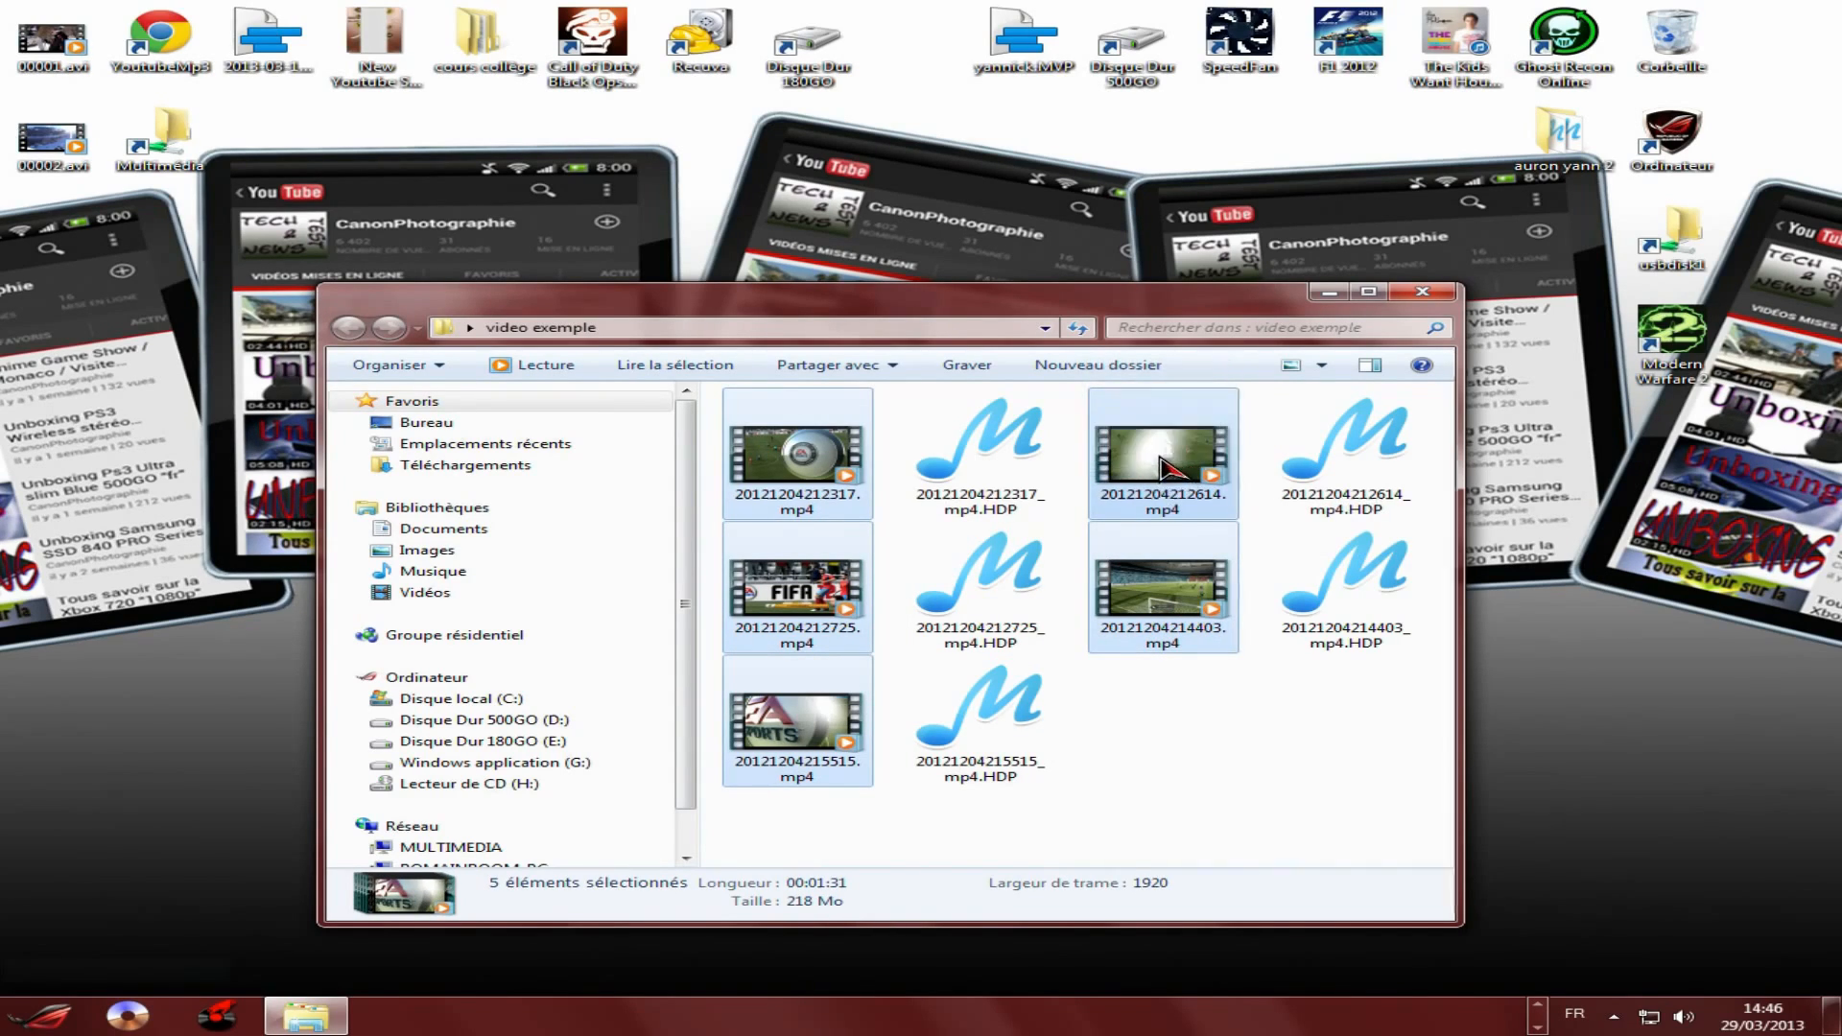
pyautogui.click(1537, 1024)
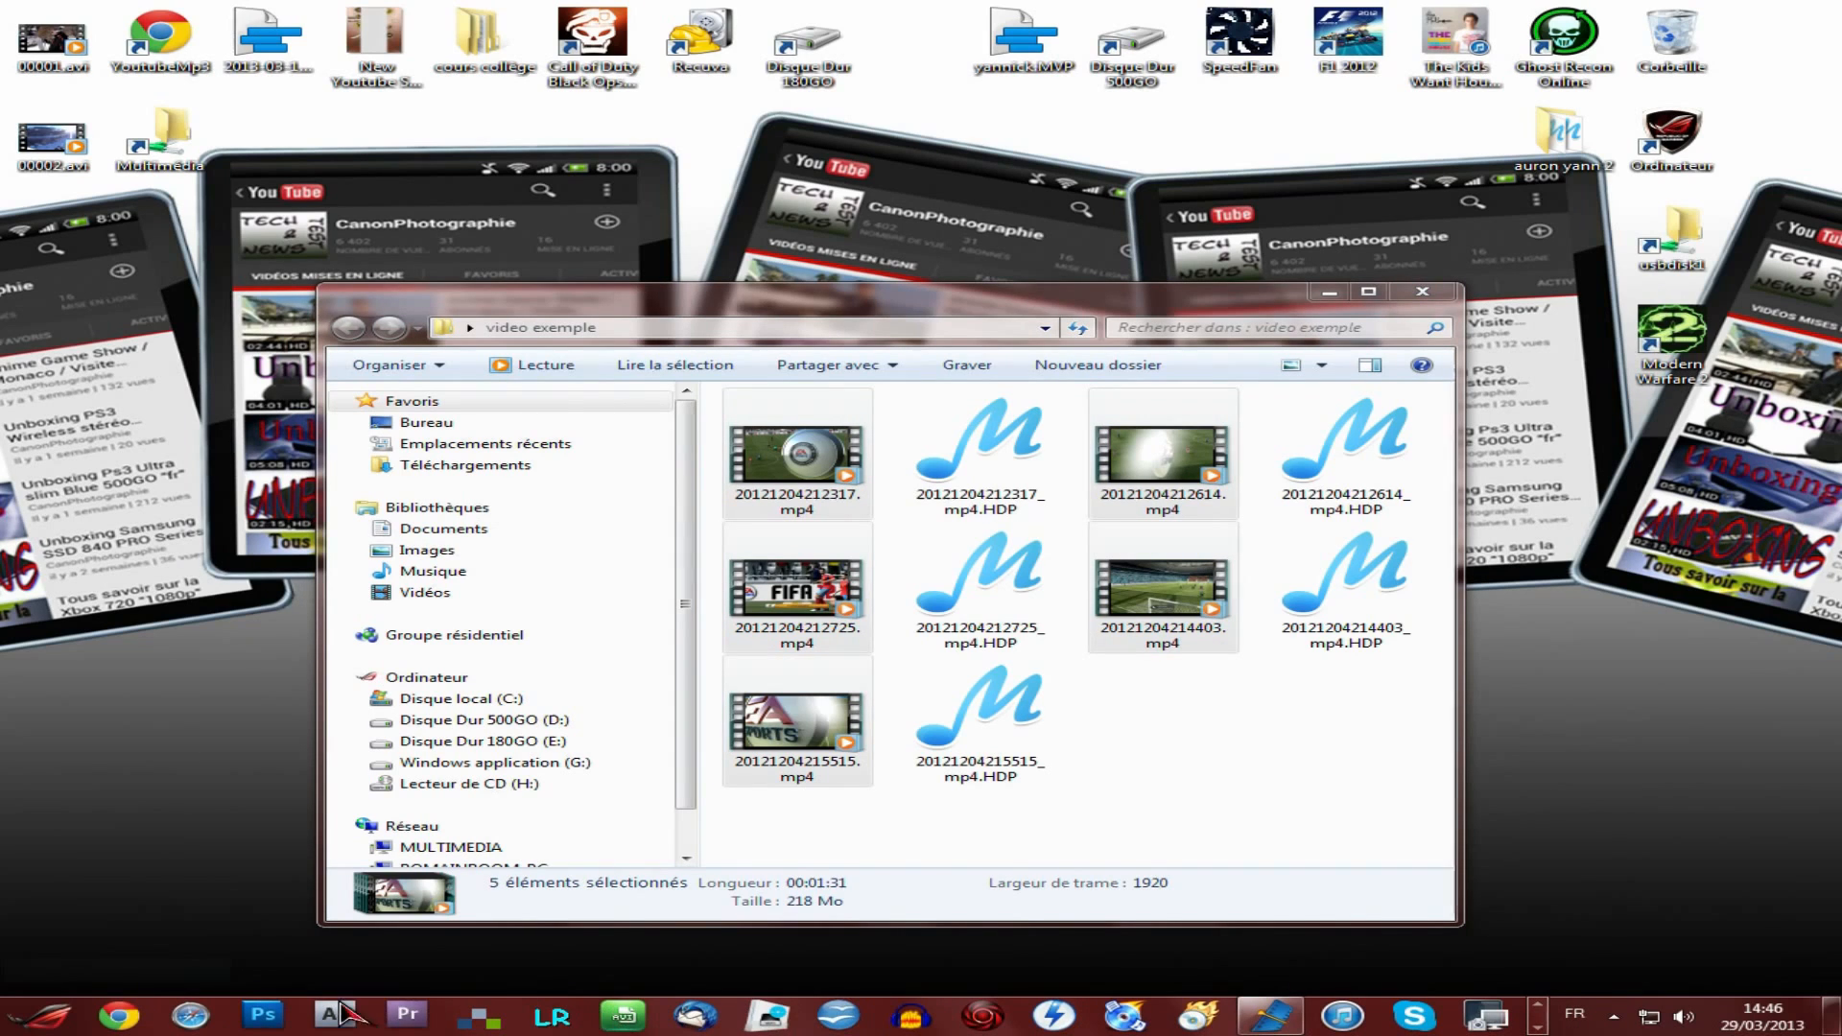
pyautogui.moveTo(1148, 470); pyautogui.dragTo(451, 677)
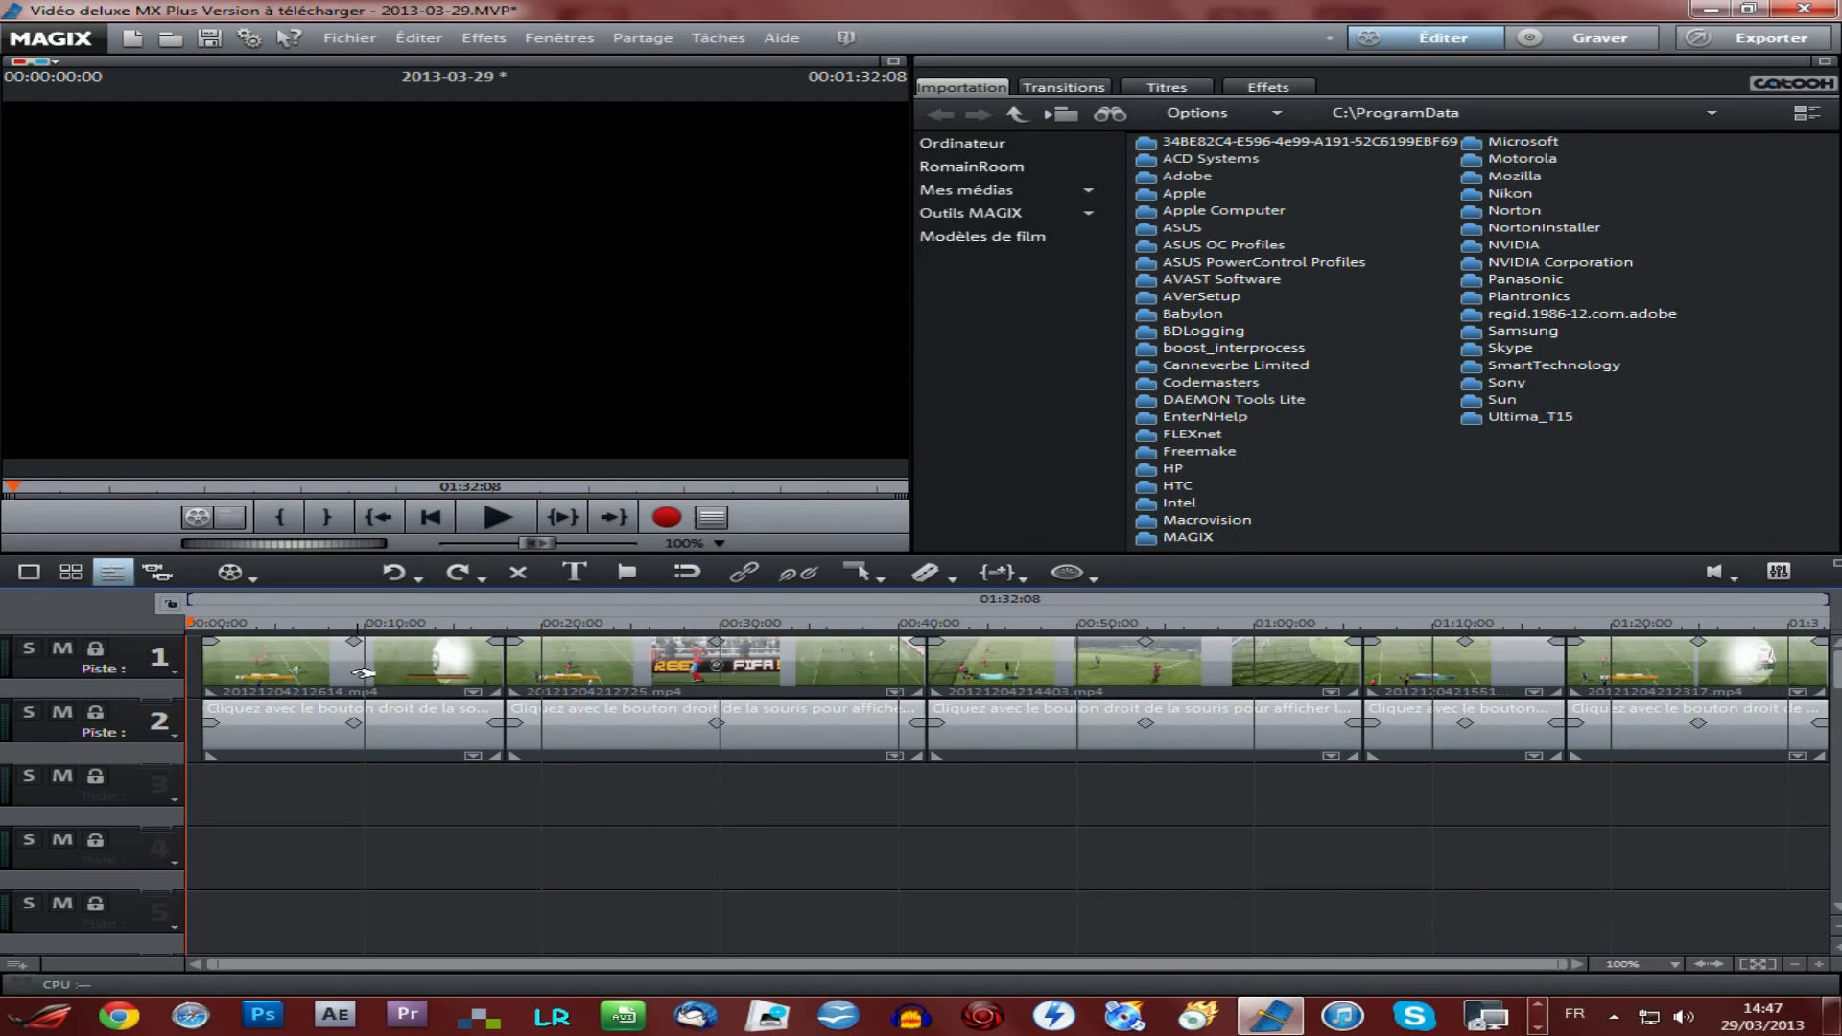
# Step: Move clip 20121204212725.mp4 to track 3 at about 00:50 and shift 20121204212614.mp4 on track 1 to start at about 00:12
pyautogui.click(437, 658)
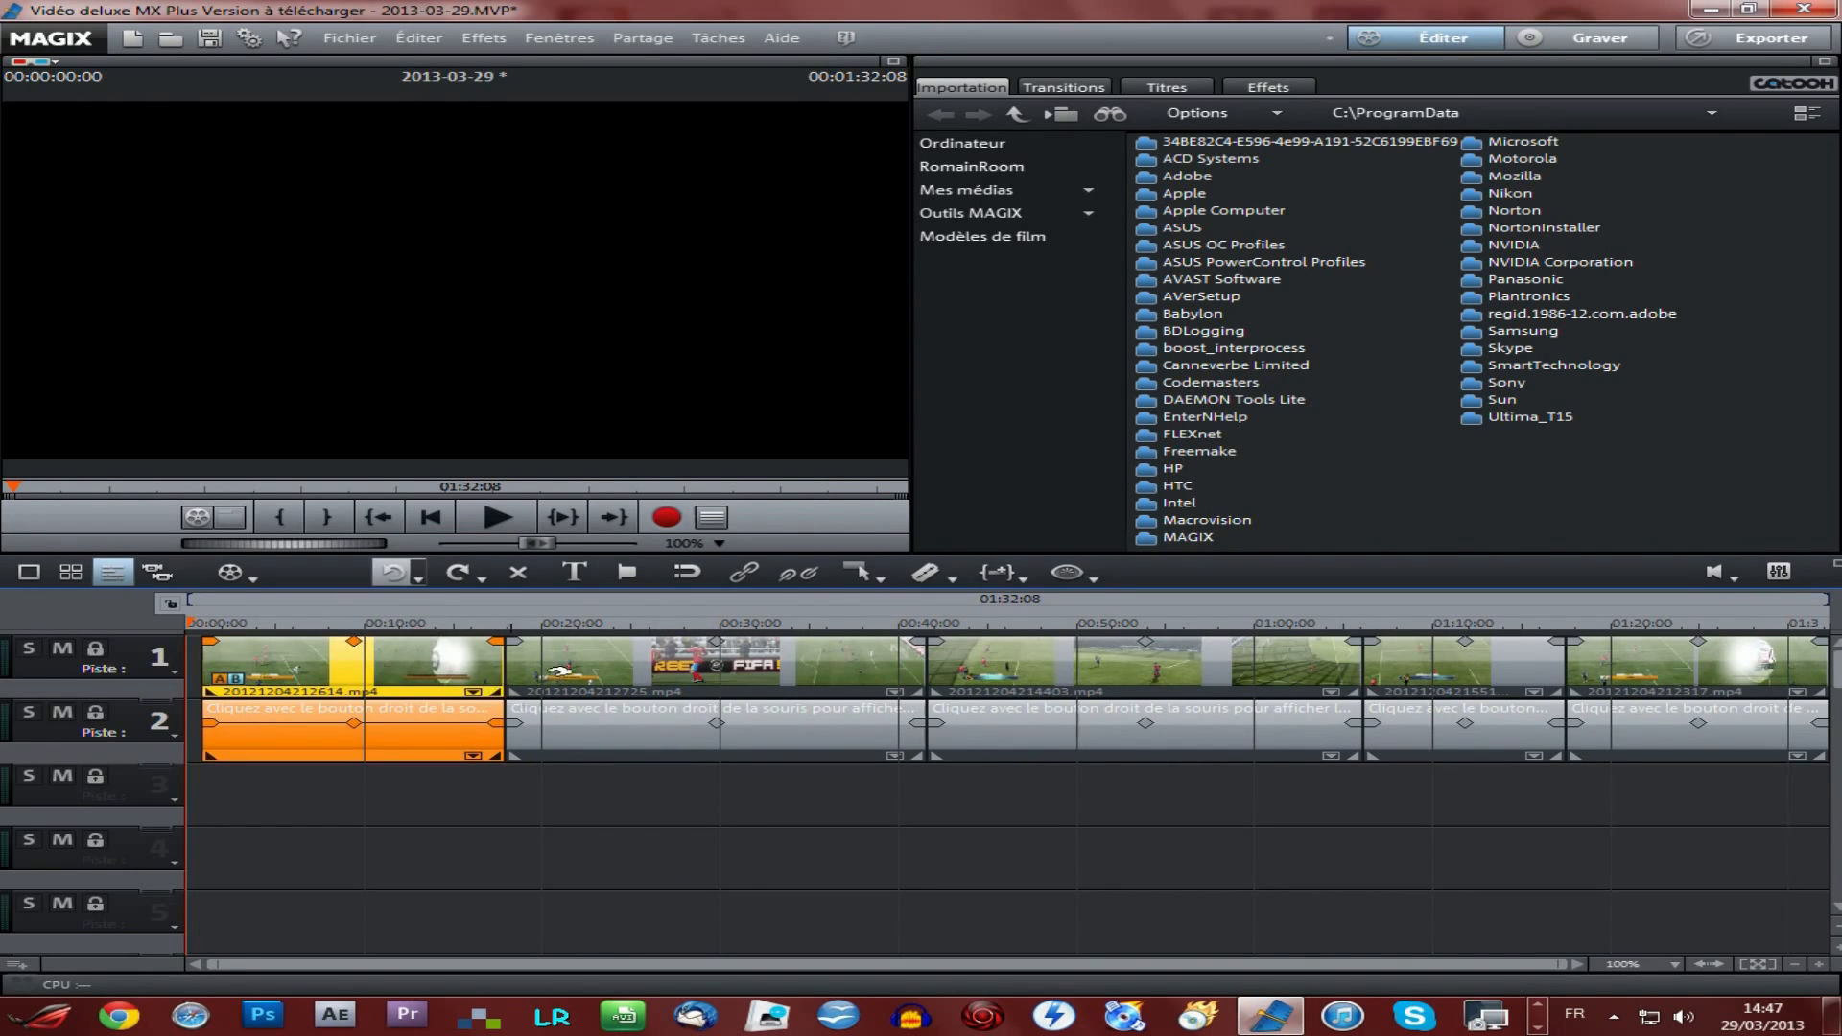
pyautogui.moveTo(560, 672); pyautogui.dragTo(1132, 799)
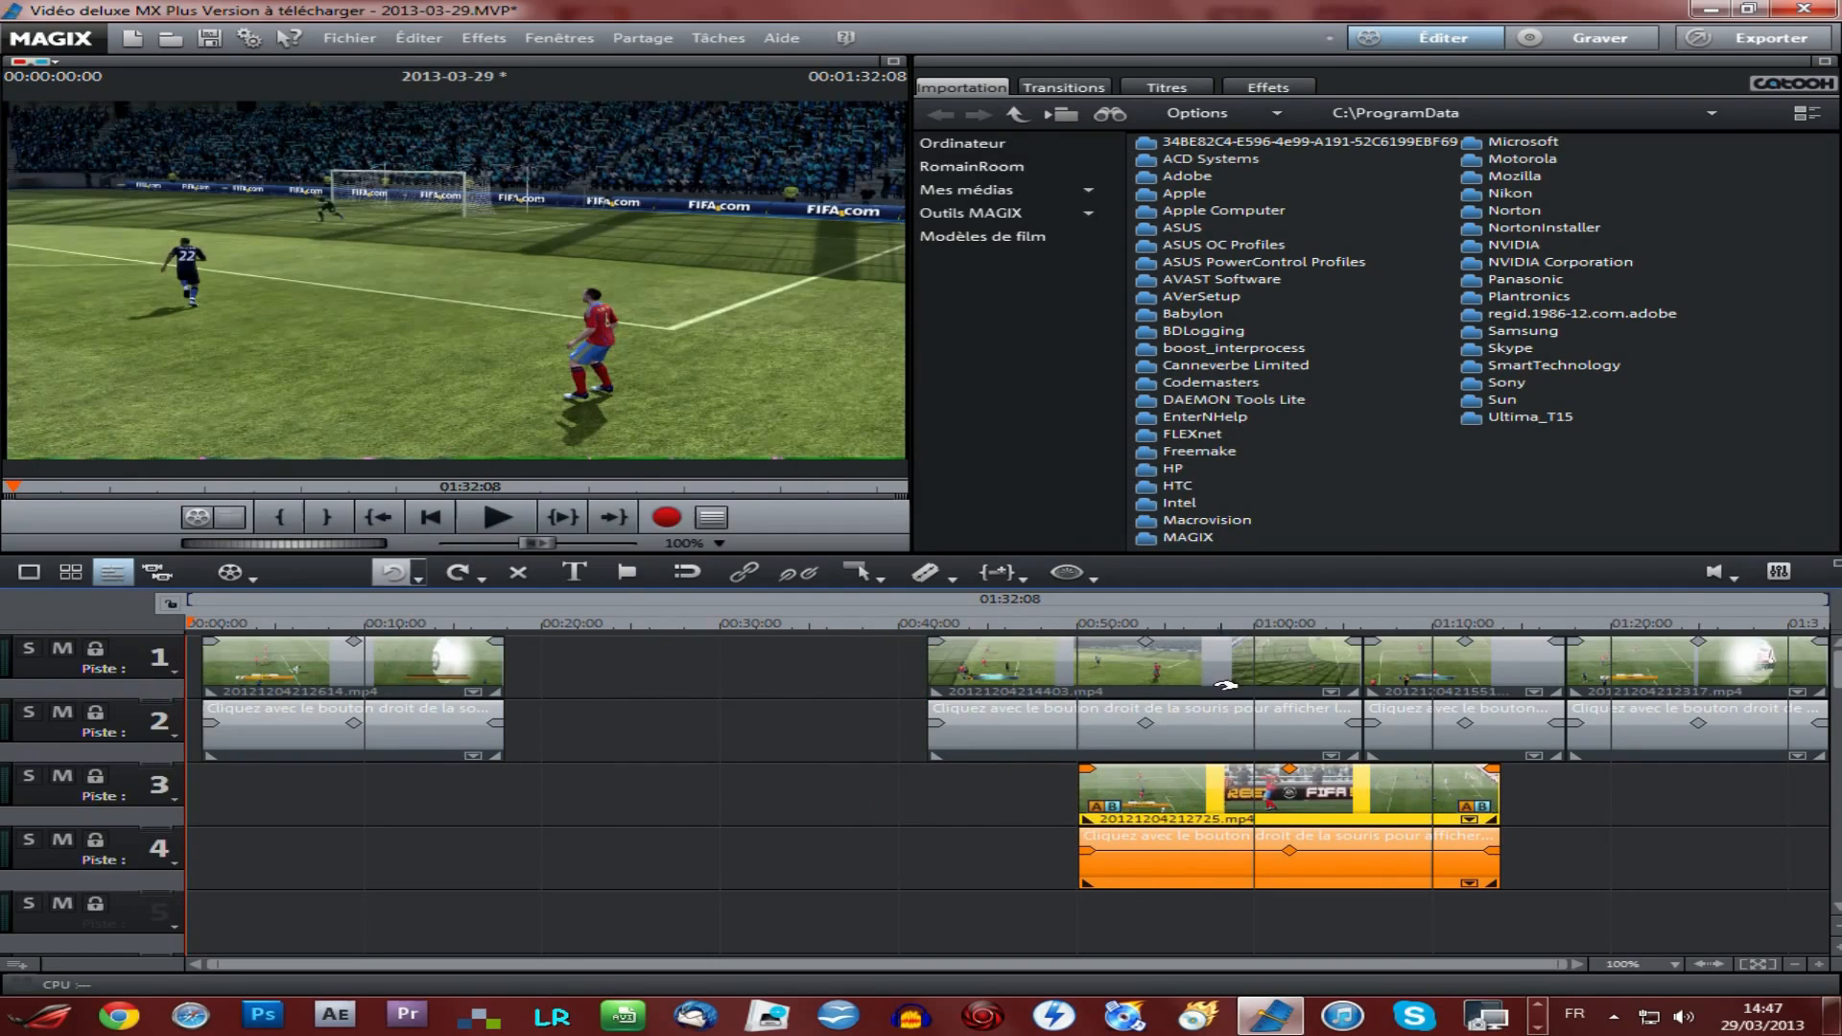
pyautogui.click(386, 661)
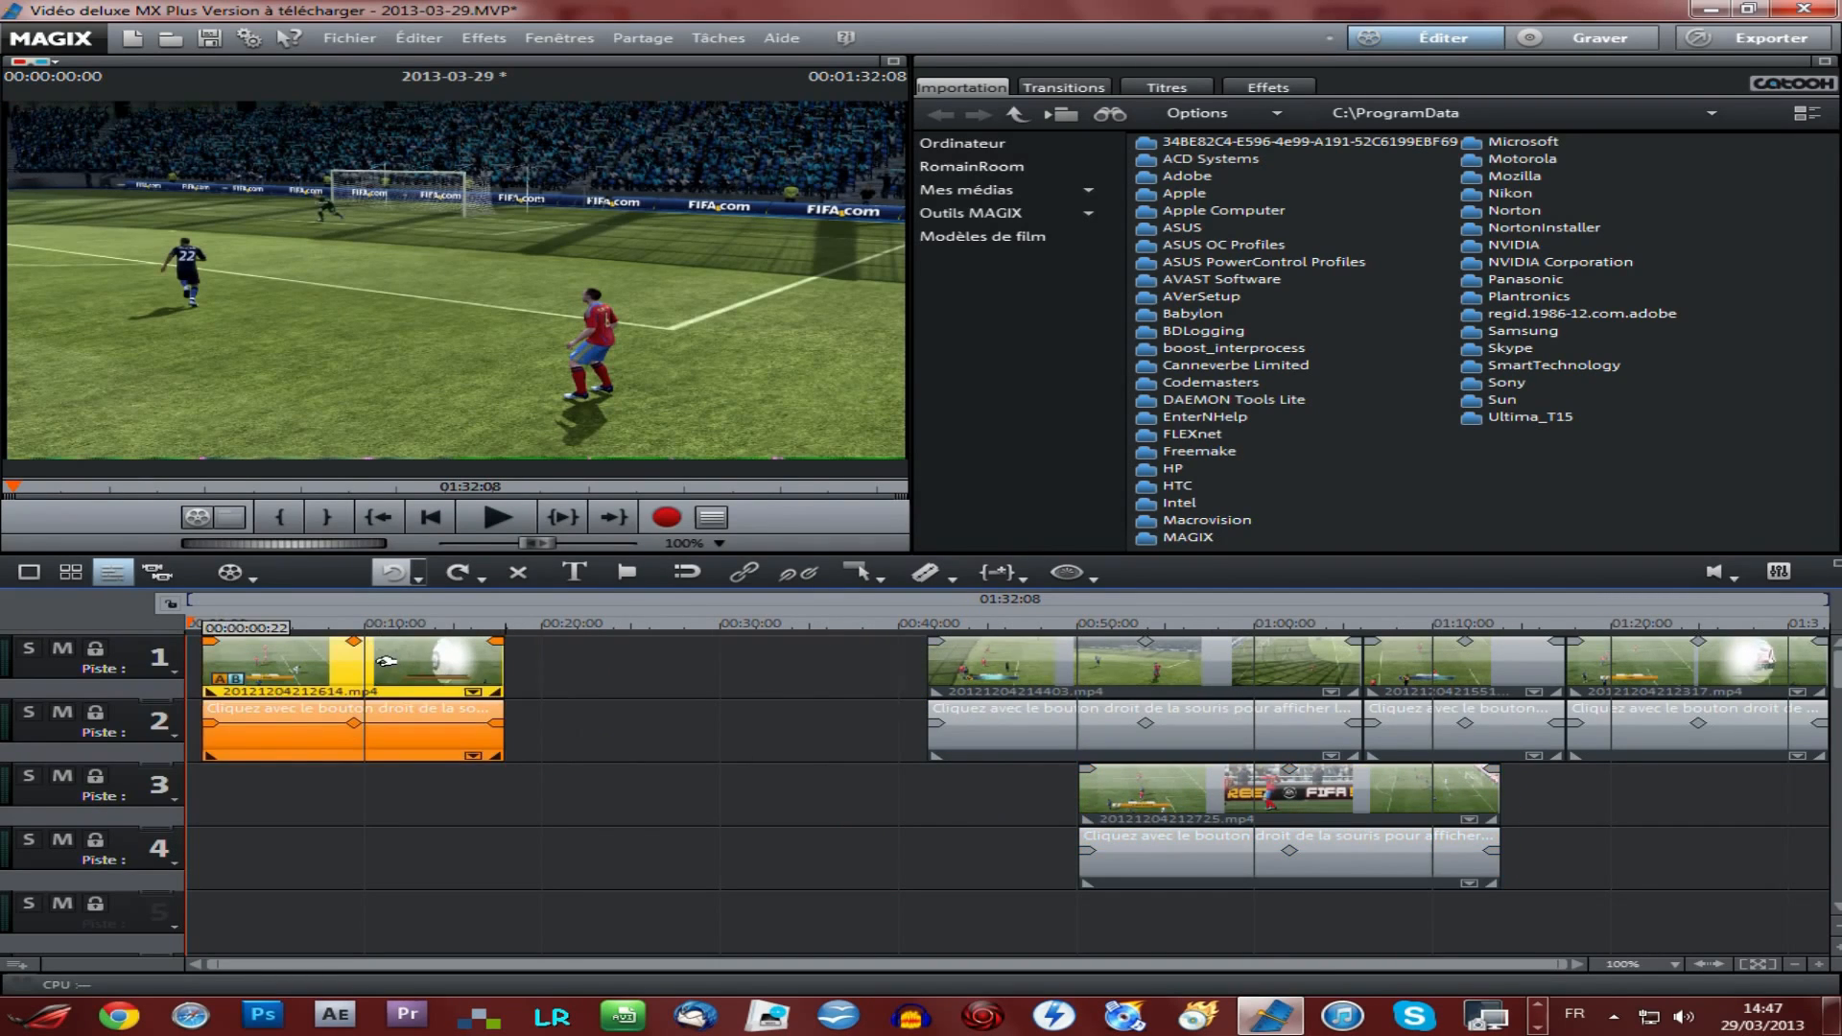
pyautogui.moveTo(387, 661); pyautogui.dragTo(595, 662)
# Step: Split clip 20121204212614.mp4 at 00:00:23:15 and delete the part after the cut
pyautogui.moveTo(504, 625); pyautogui.dragTo(606, 619)
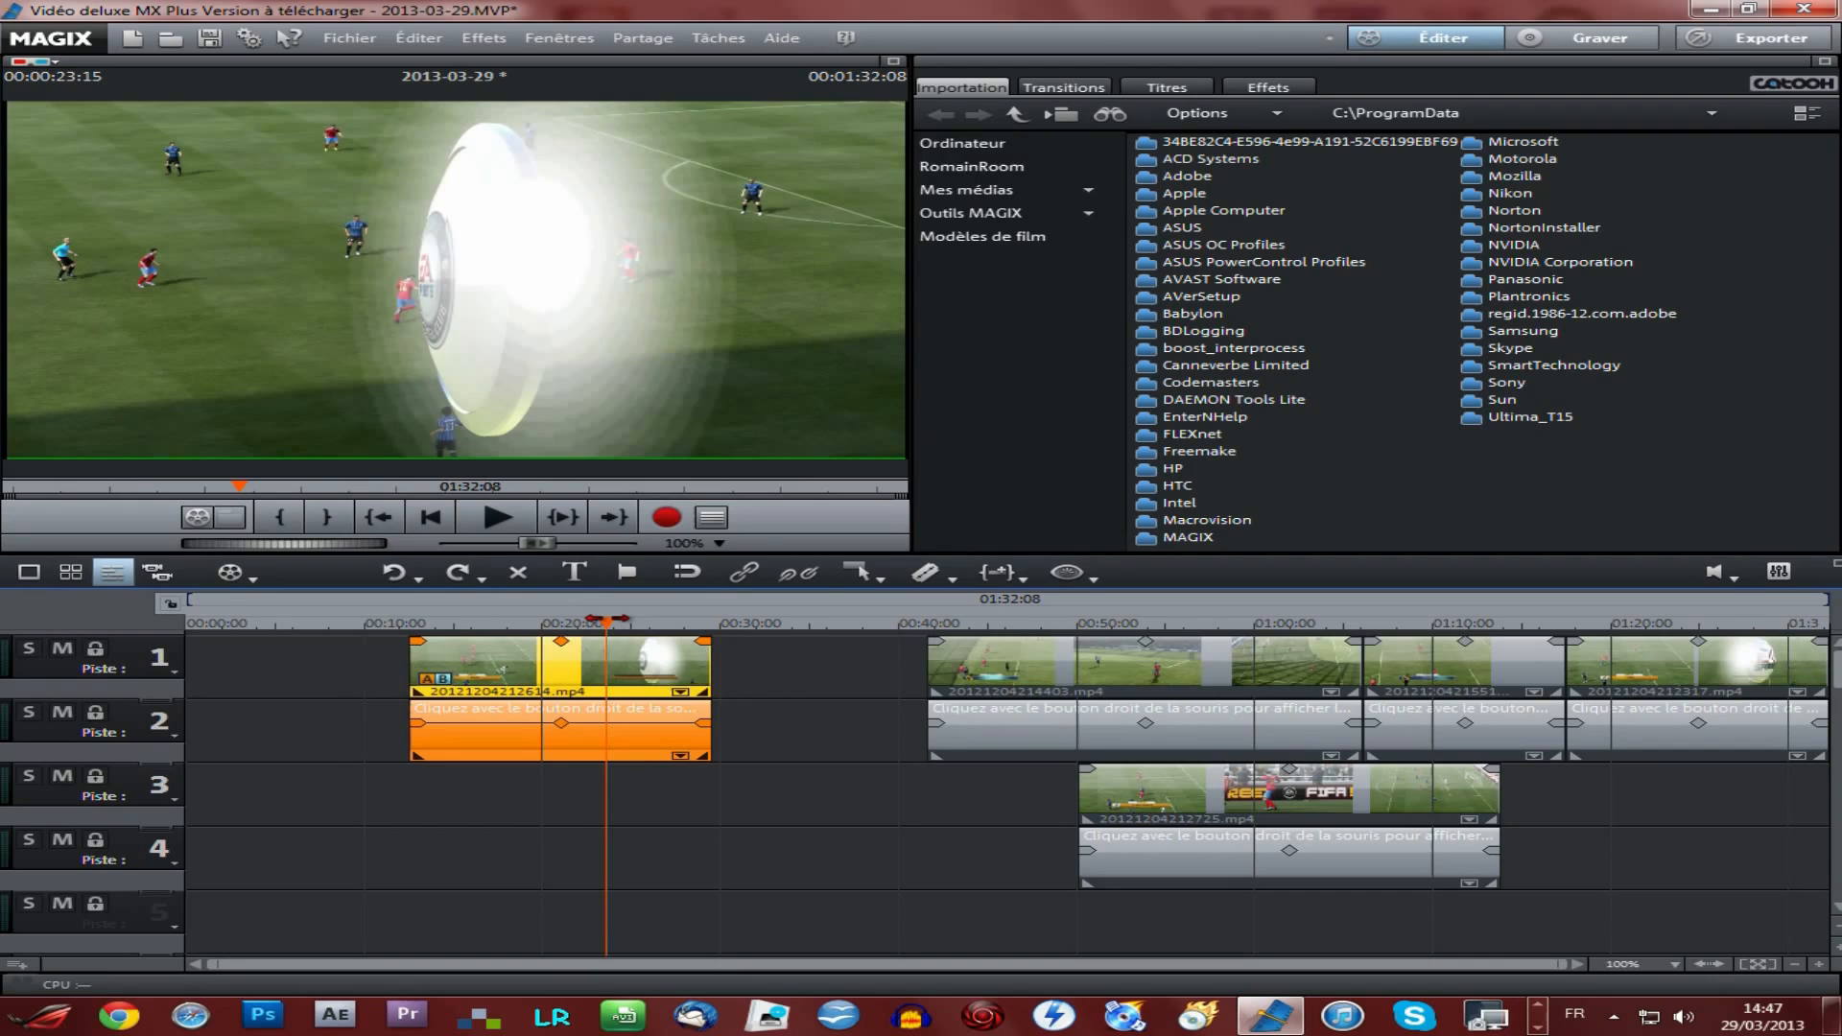
pyautogui.click(929, 575)
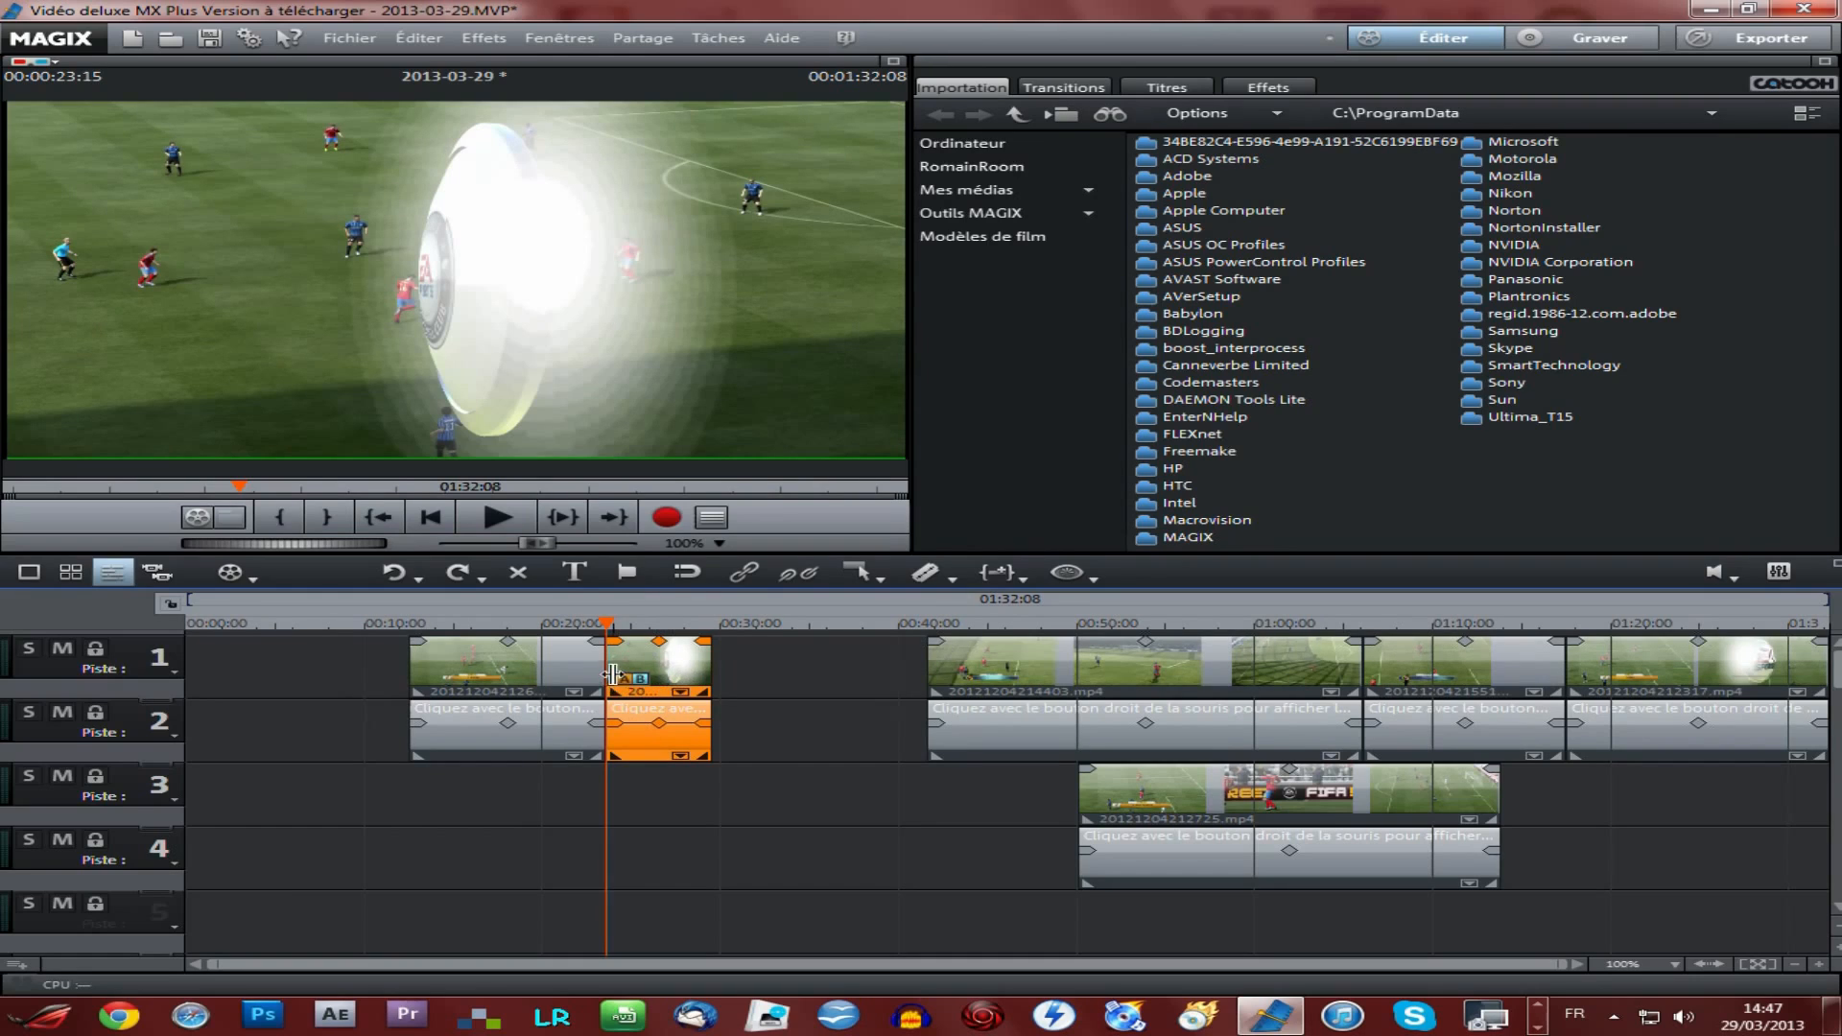
pyautogui.press('Delete')
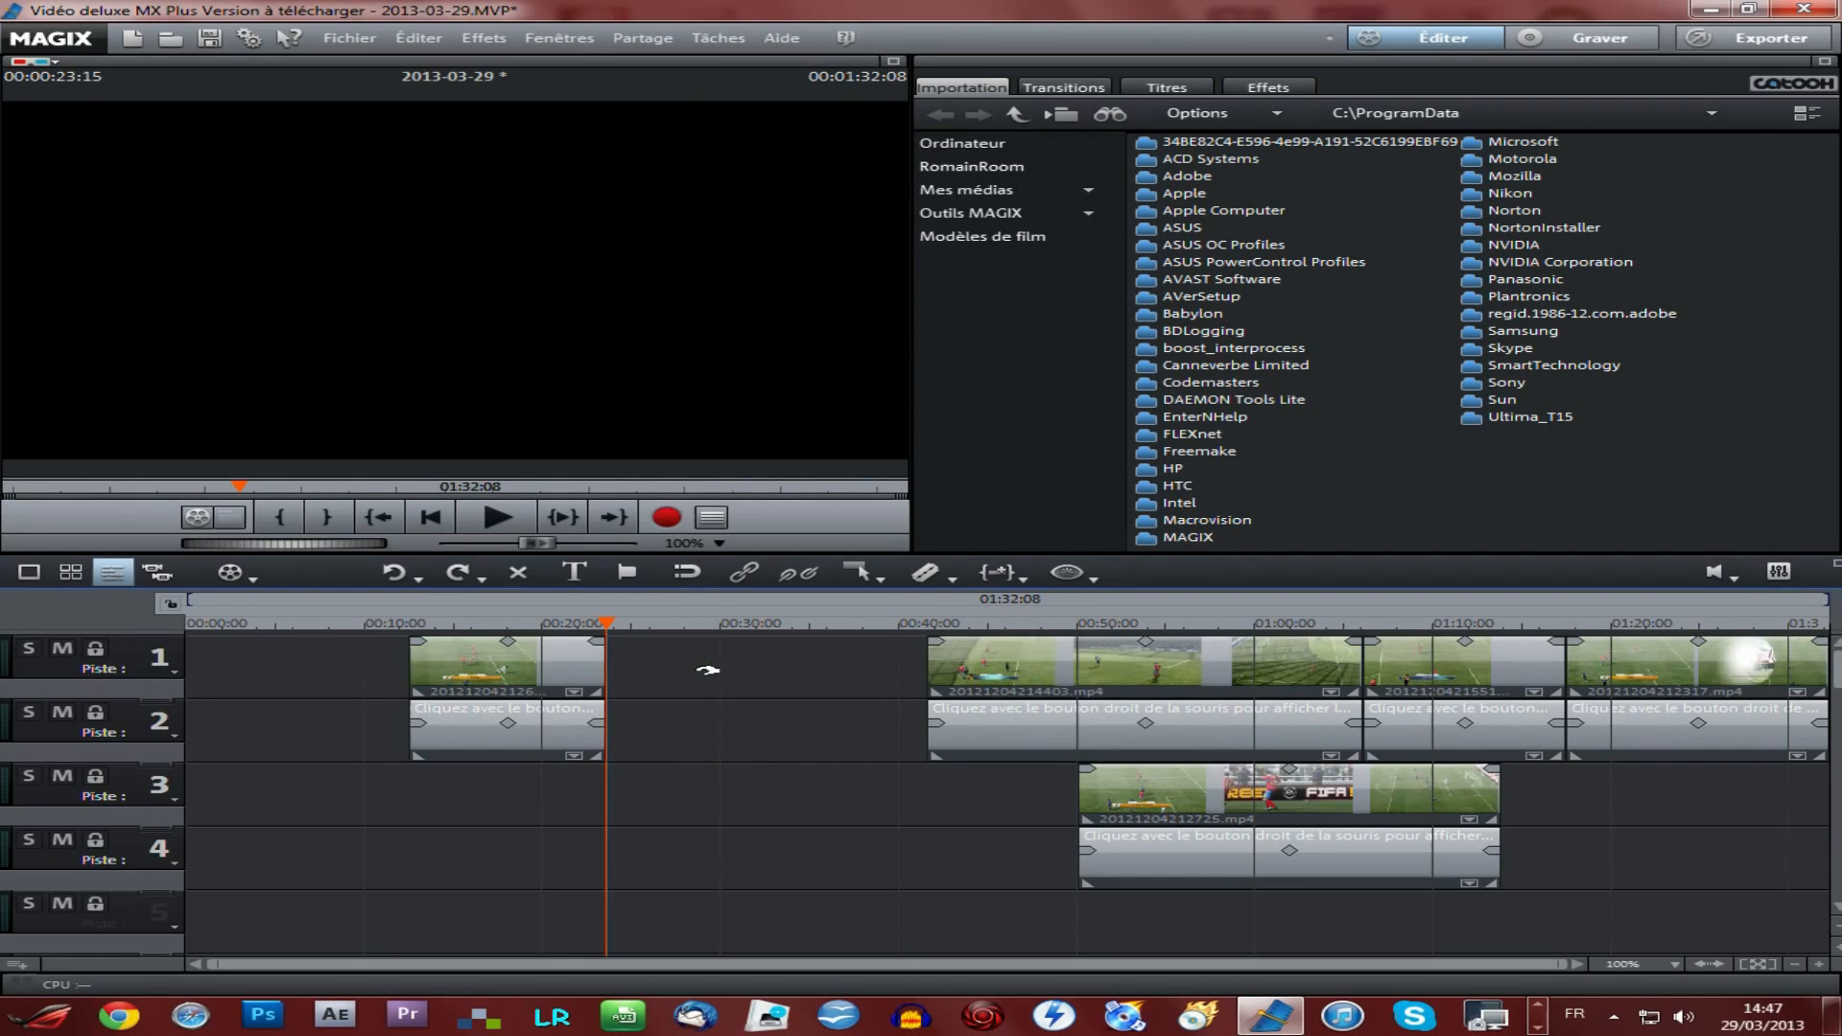
# Step: Play the shortened first clip from its beginning and return the playhead to just before it
pyautogui.moveTo(613, 624); pyautogui.dragTo(408, 624)
pyautogui.click(496, 521)
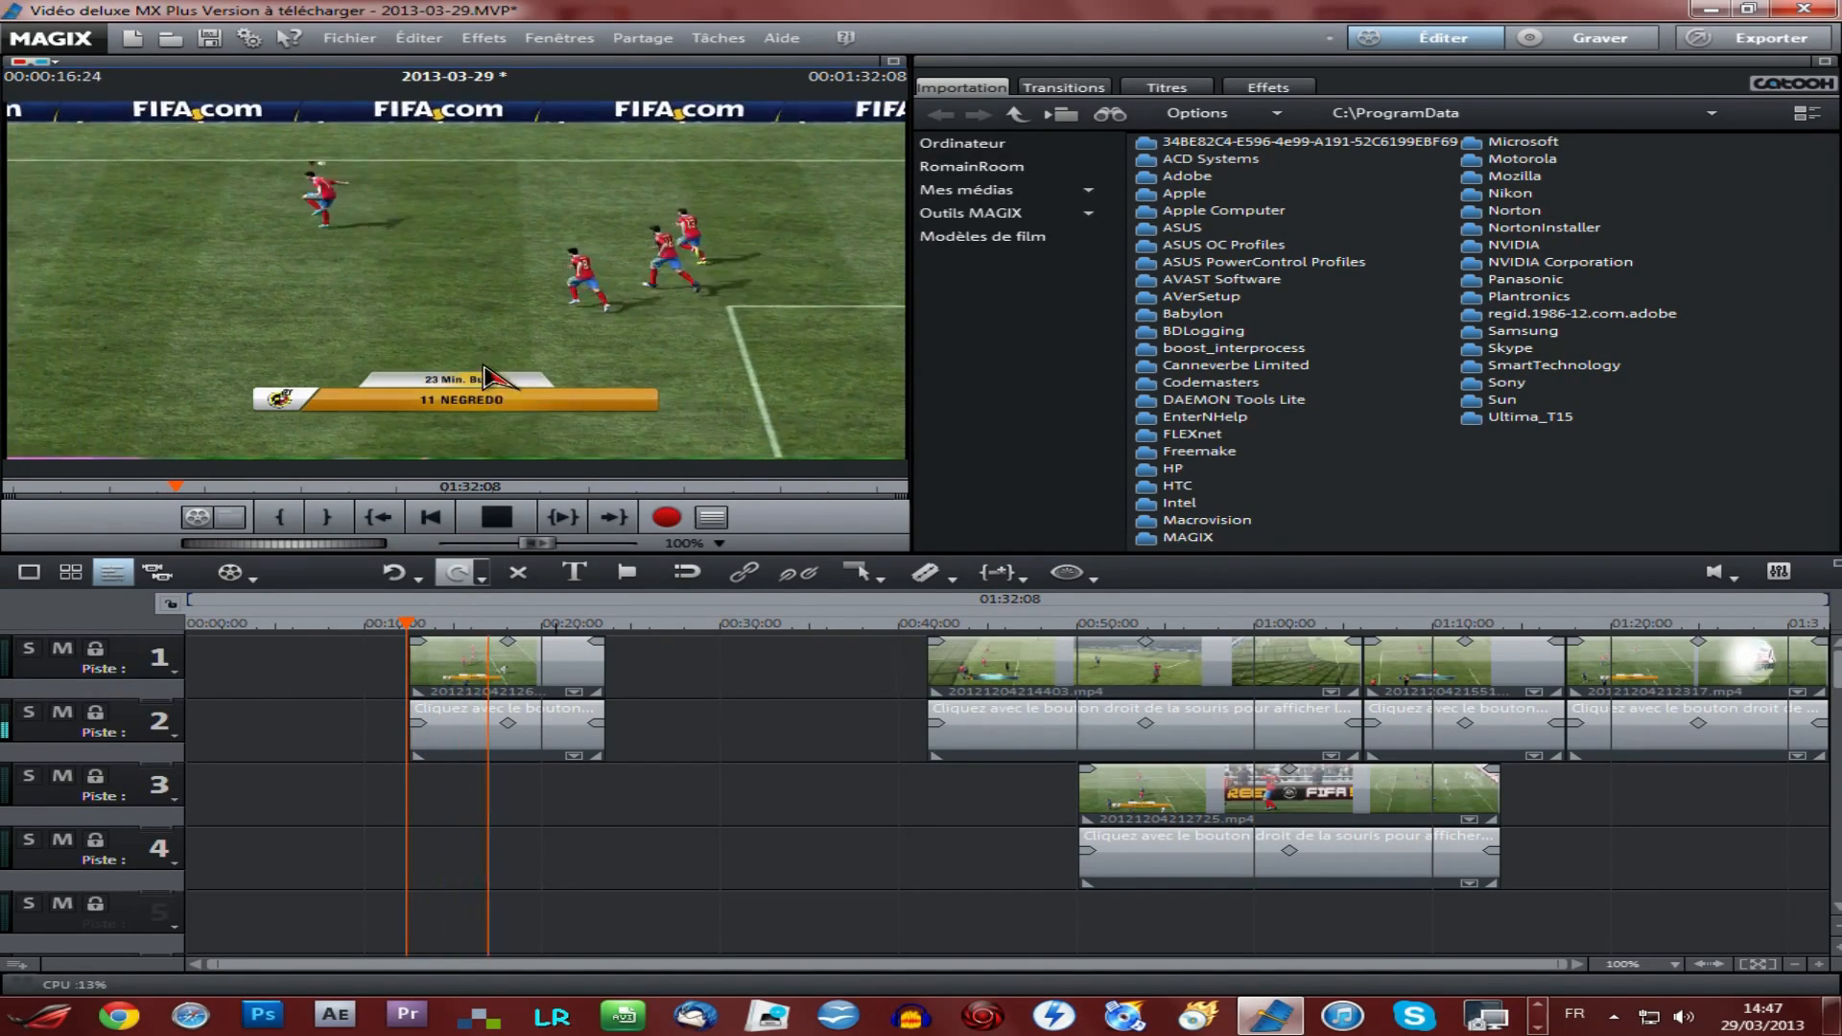
pyautogui.click(495, 521)
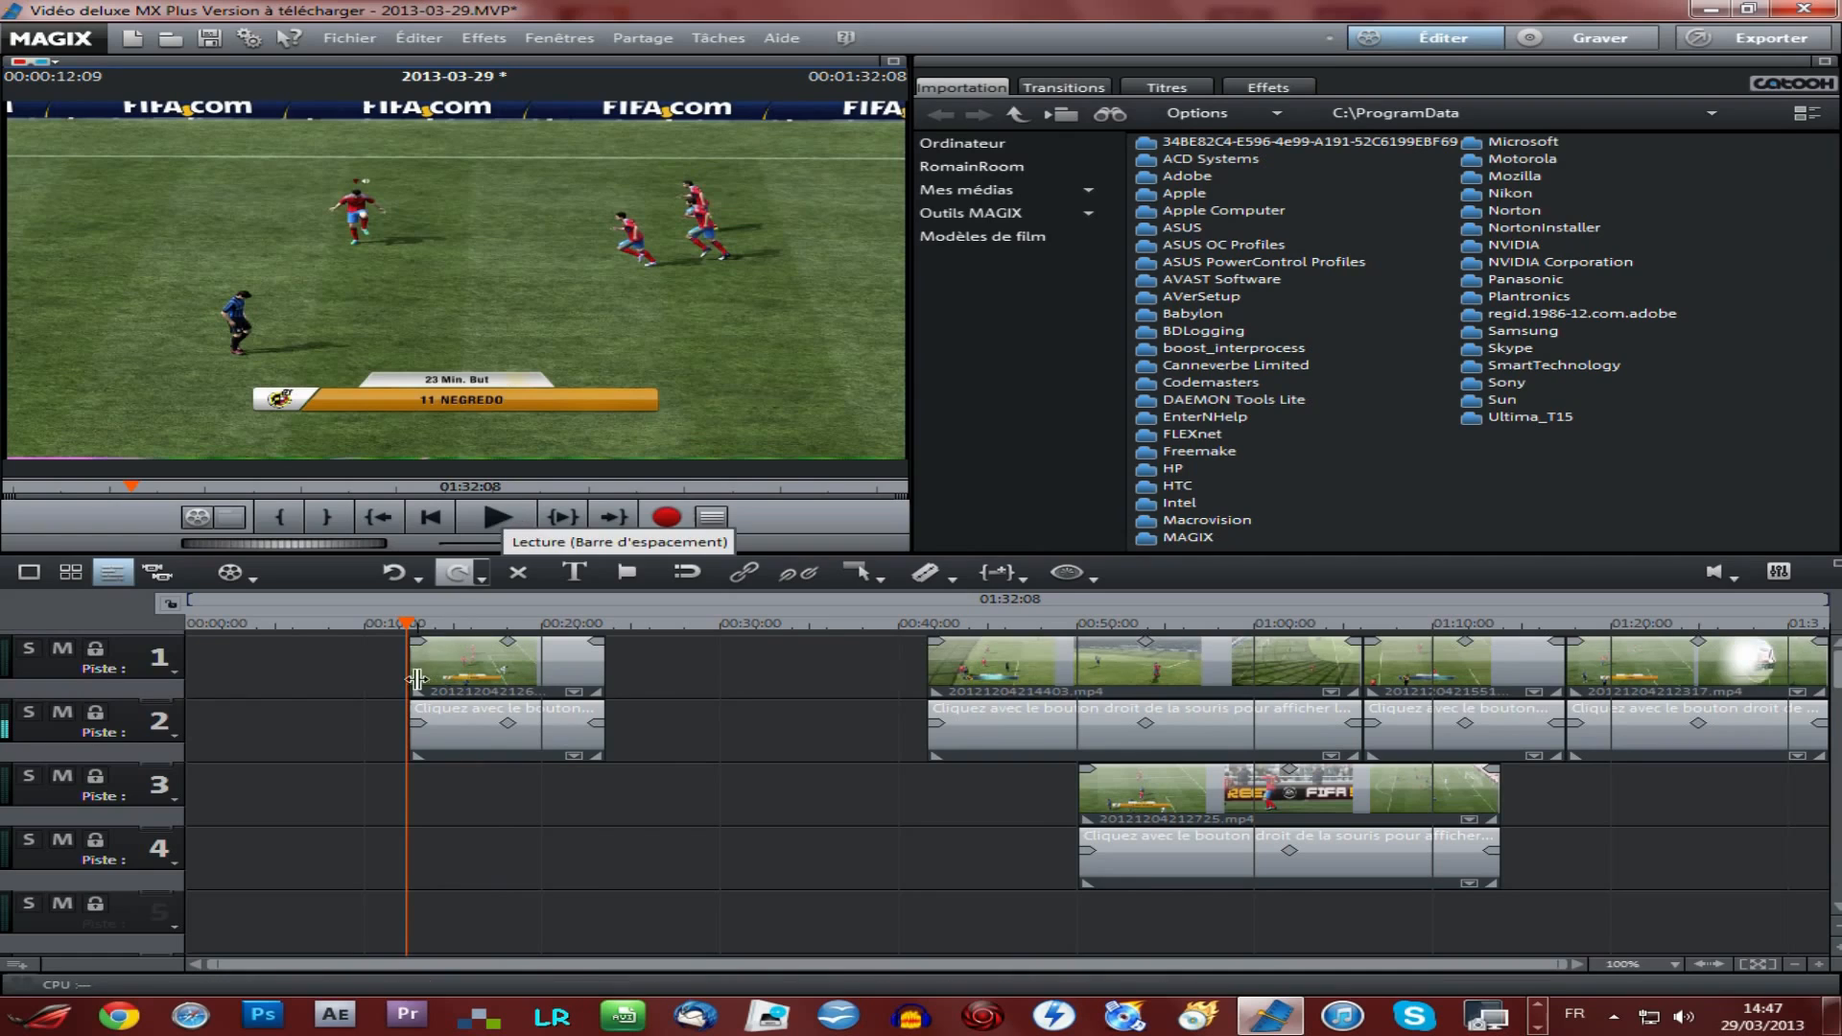
pyautogui.moveTo(411, 619)
pyautogui.mouseDown()
pyautogui.moveTo(616, 612)
pyautogui.moveTo(398, 619)
pyautogui.mouseUp()
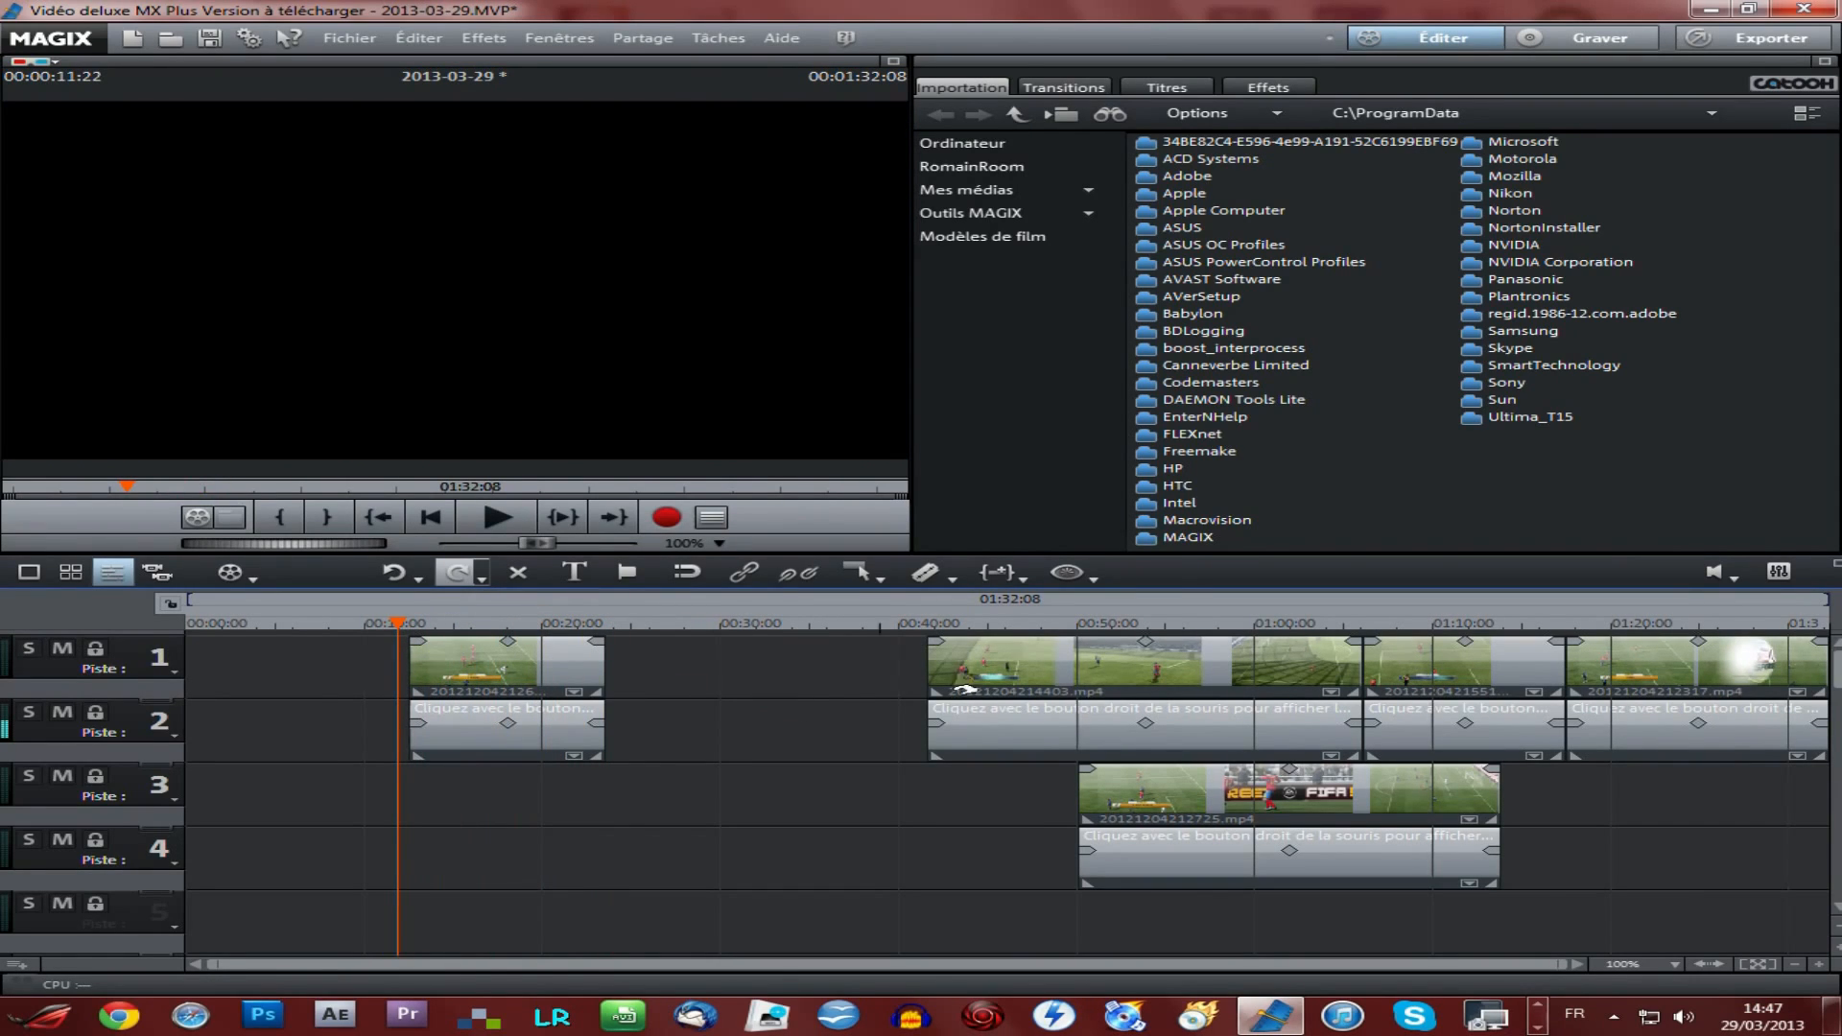
# Step: Overlap clip 20121204214403.mp4 with the end of the first clip on track 1 and preview the crossfade
pyautogui.moveTo(1121, 672); pyautogui.dragTo(860, 662)
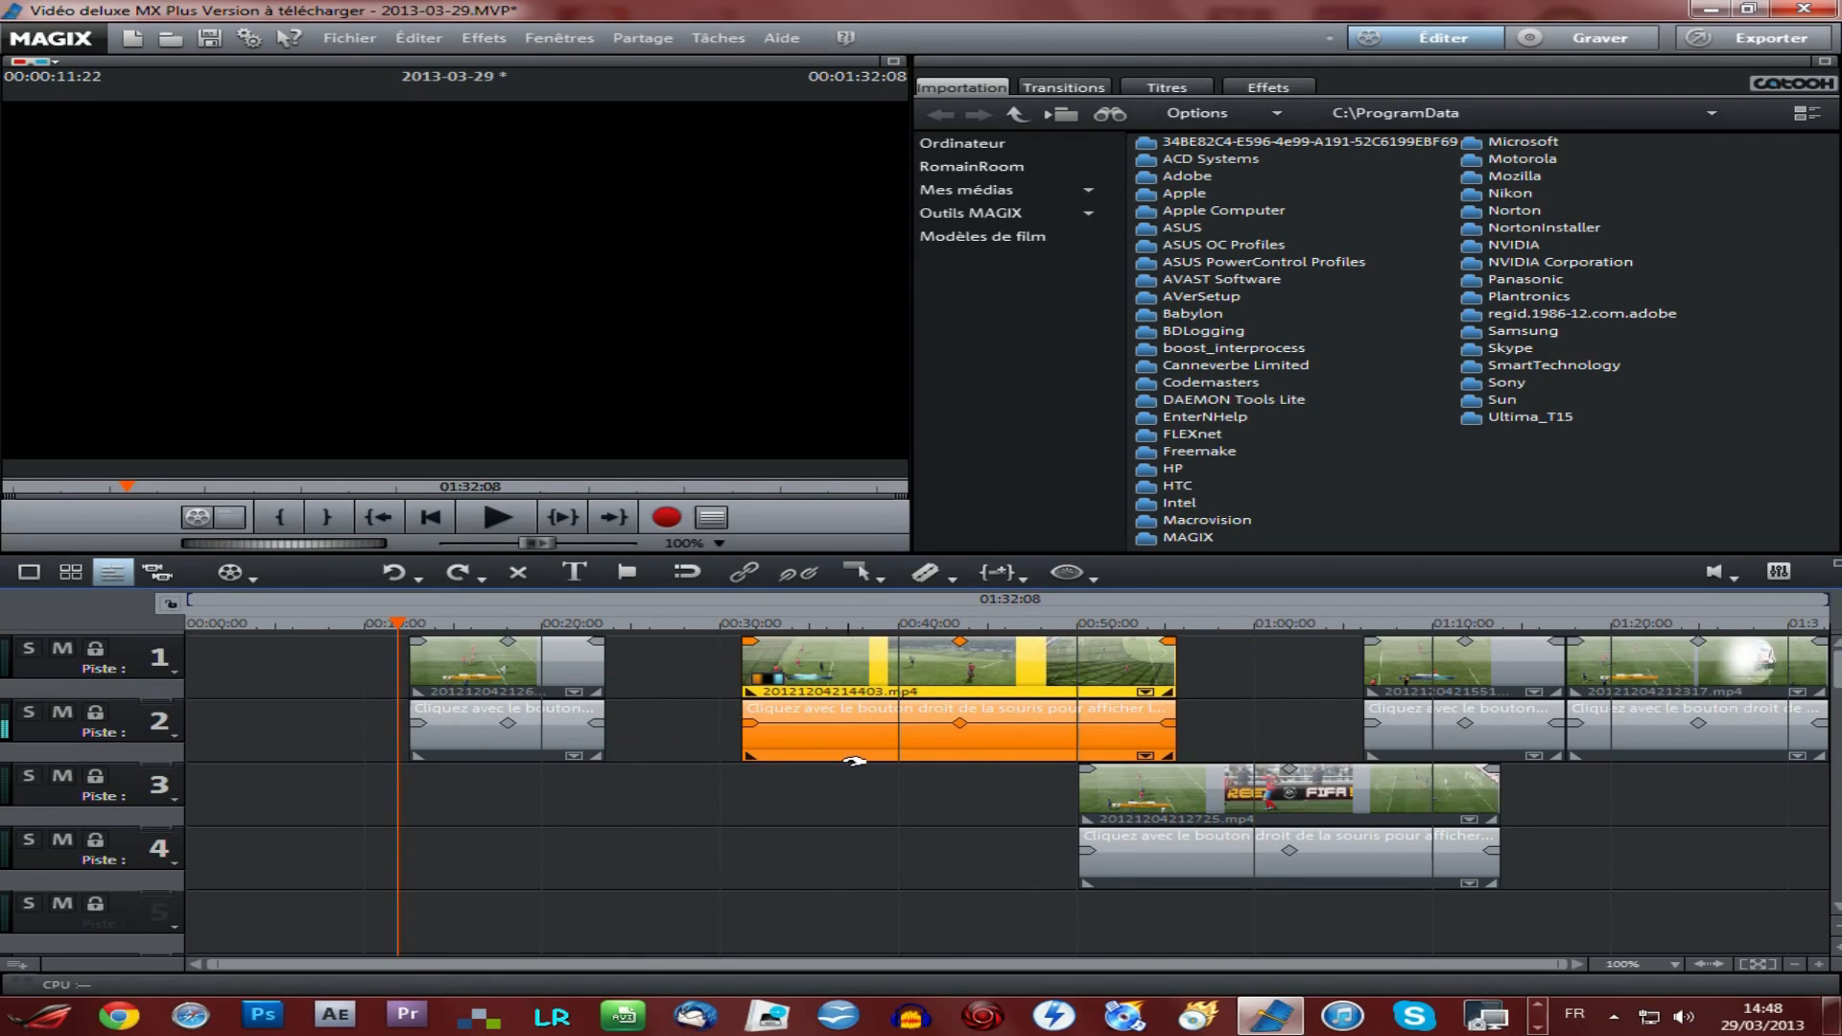
pyautogui.click(630, 717)
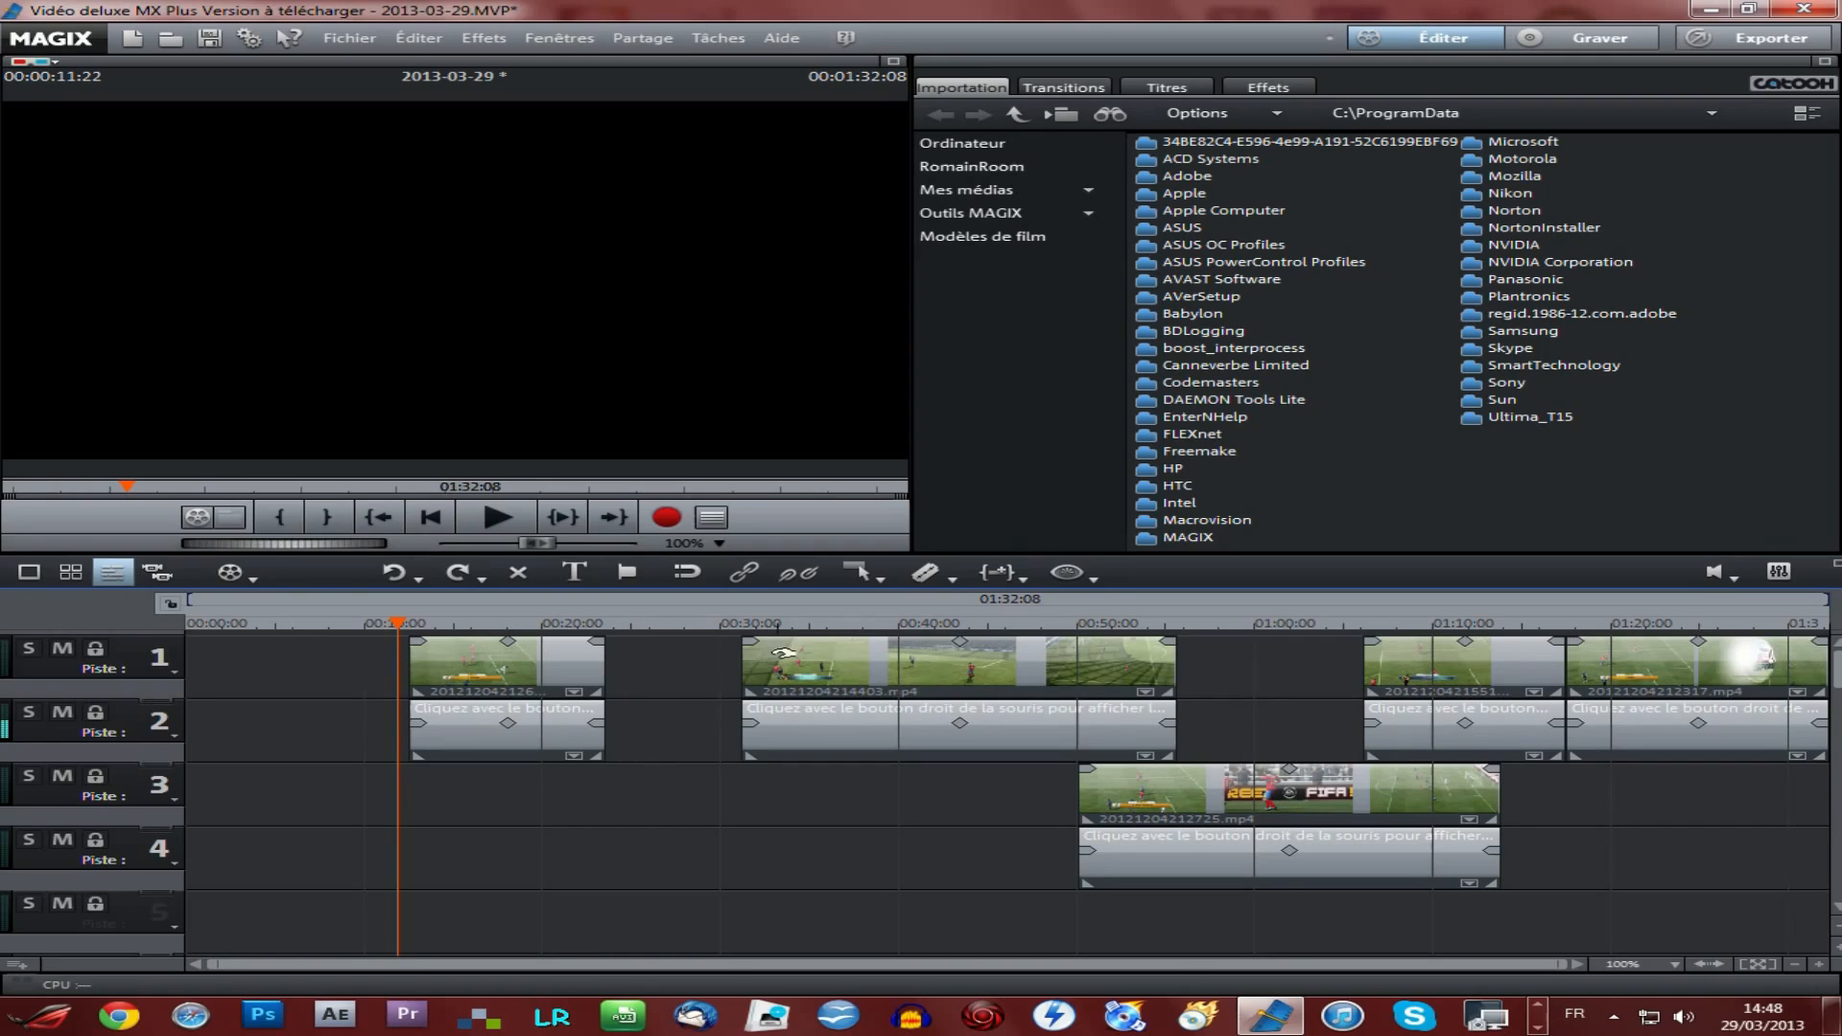
pyautogui.moveTo(873, 667); pyautogui.dragTo(663, 687)
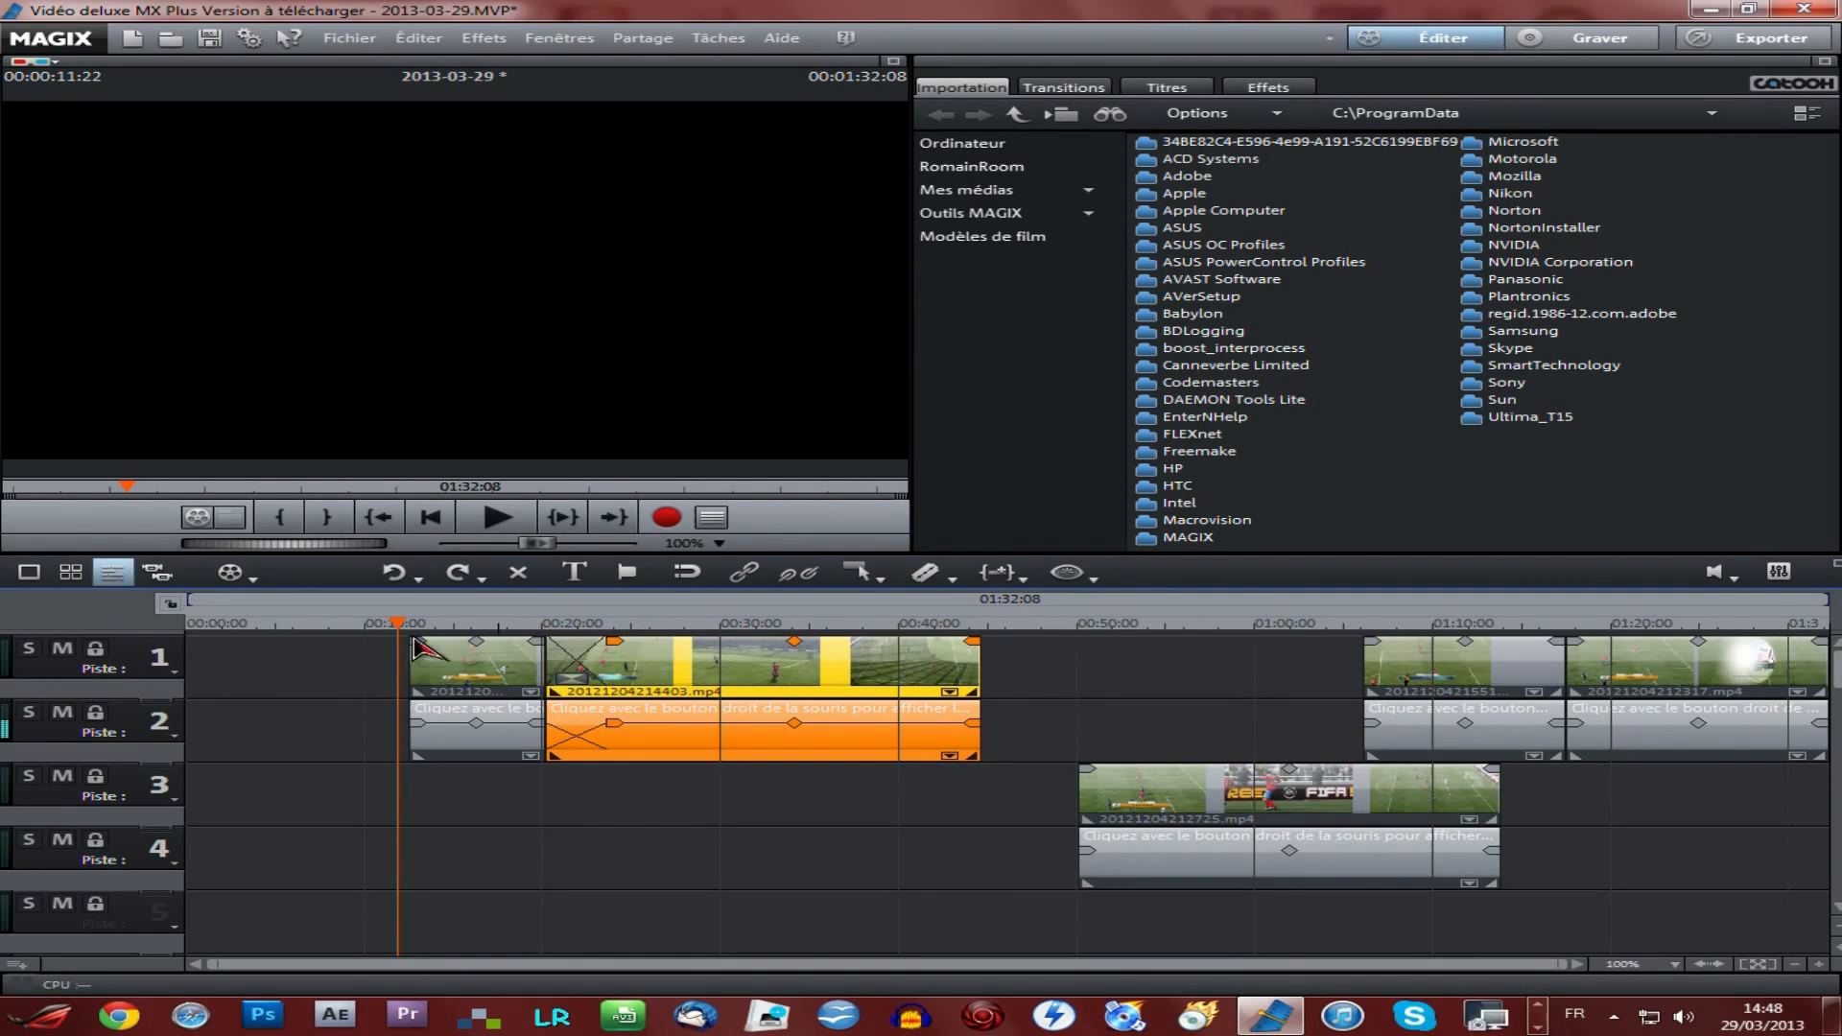
pyautogui.click(496, 517)
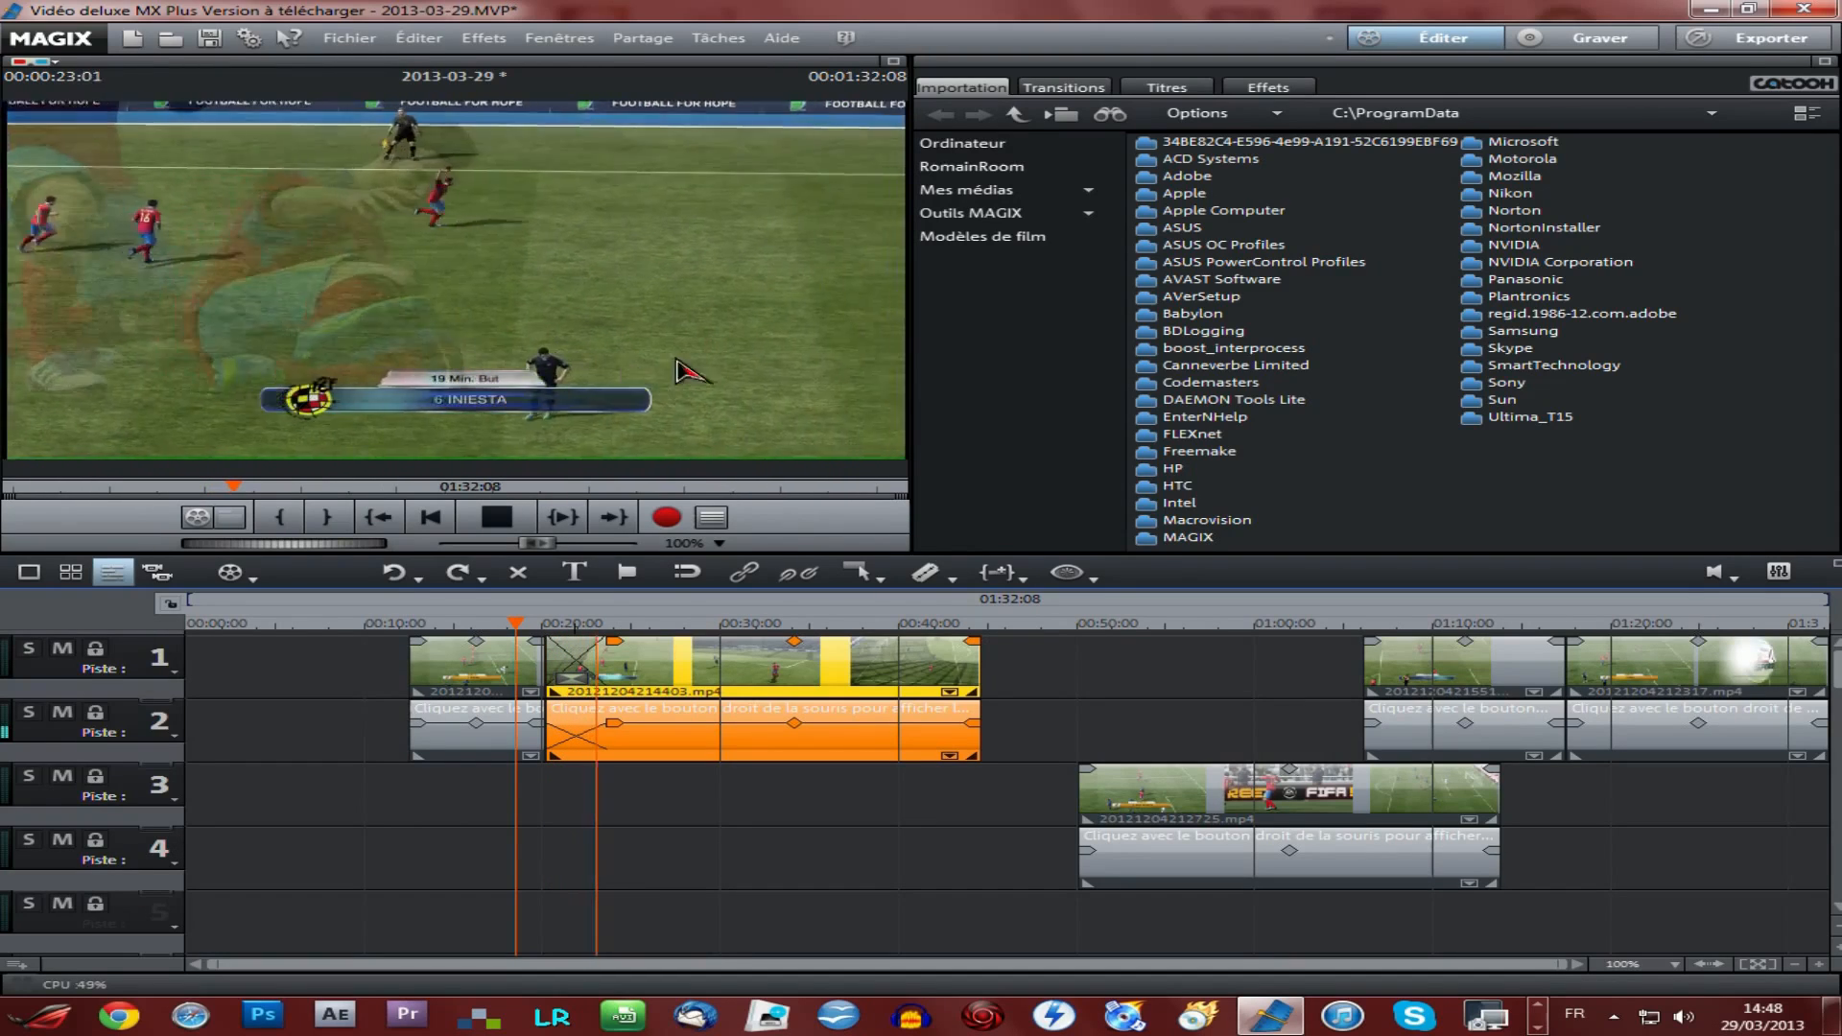
pyautogui.press('space')
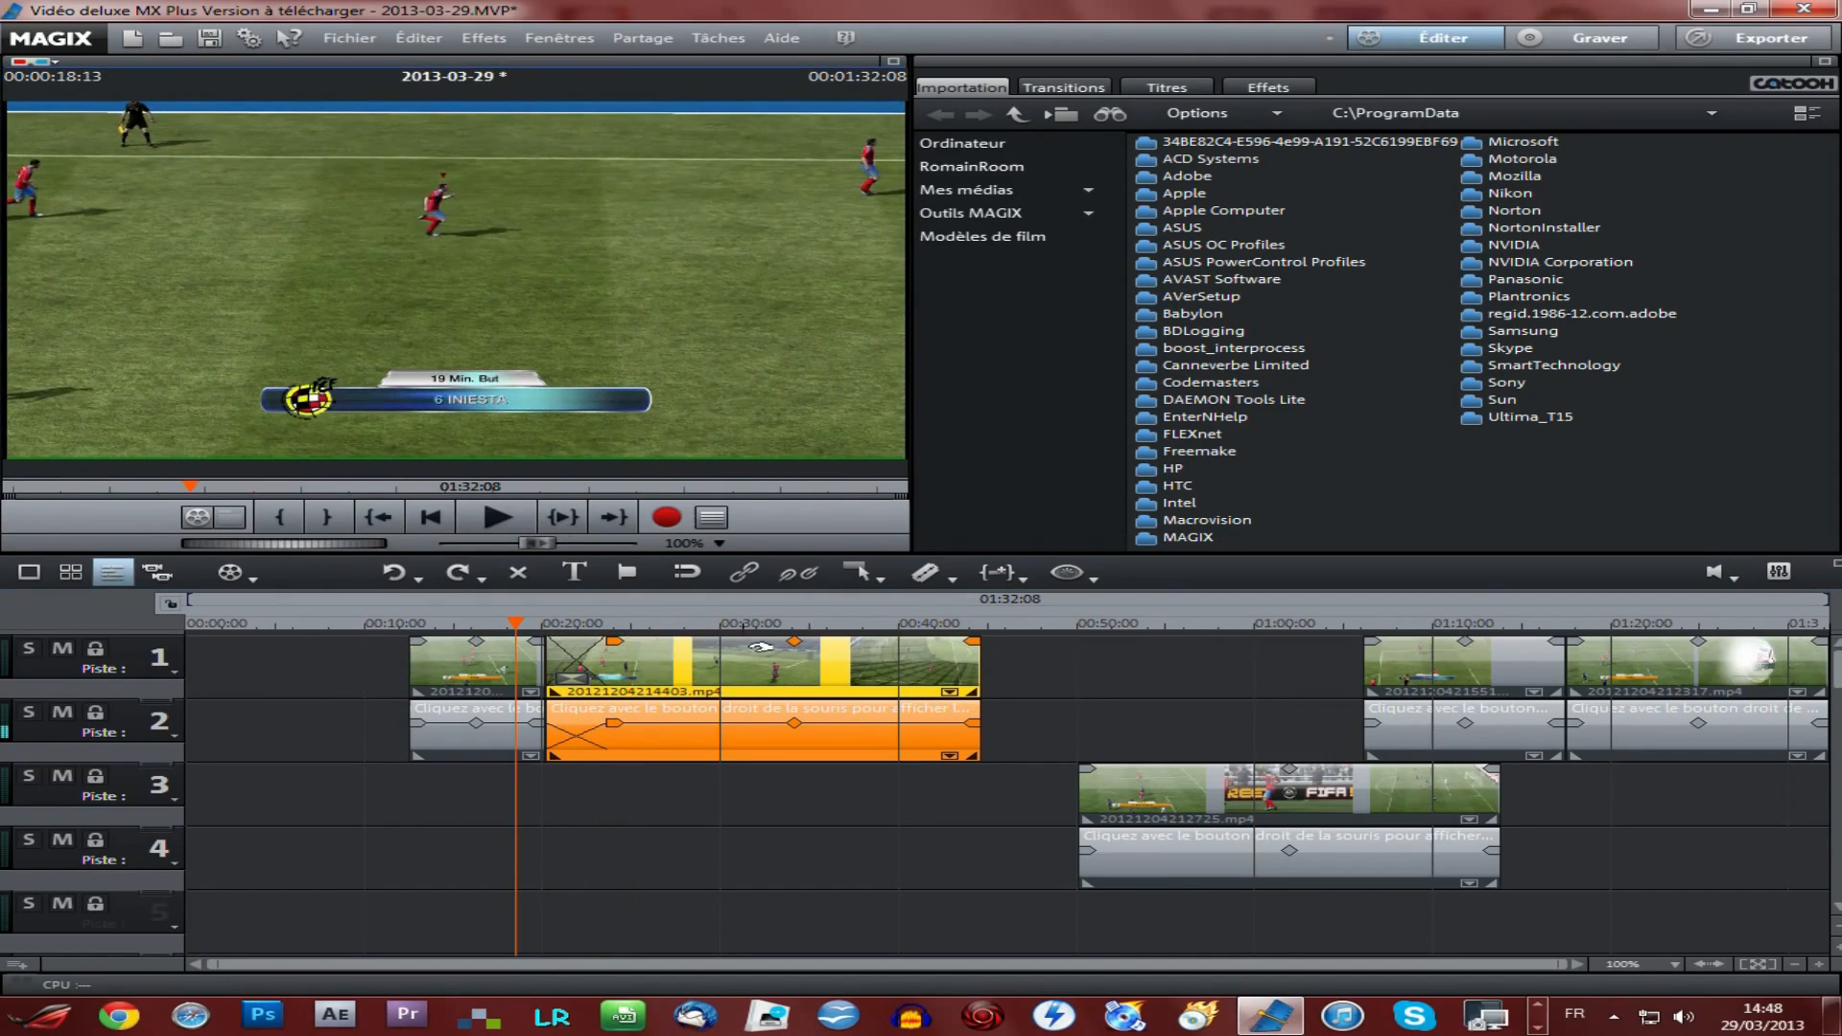
# Step: Separate the overlapping clips, placing 20121204214403.mp4 at about 00:26 and the first clip at the very start of track 1
pyautogui.moveTo(757, 658); pyautogui.dragTo(853, 664)
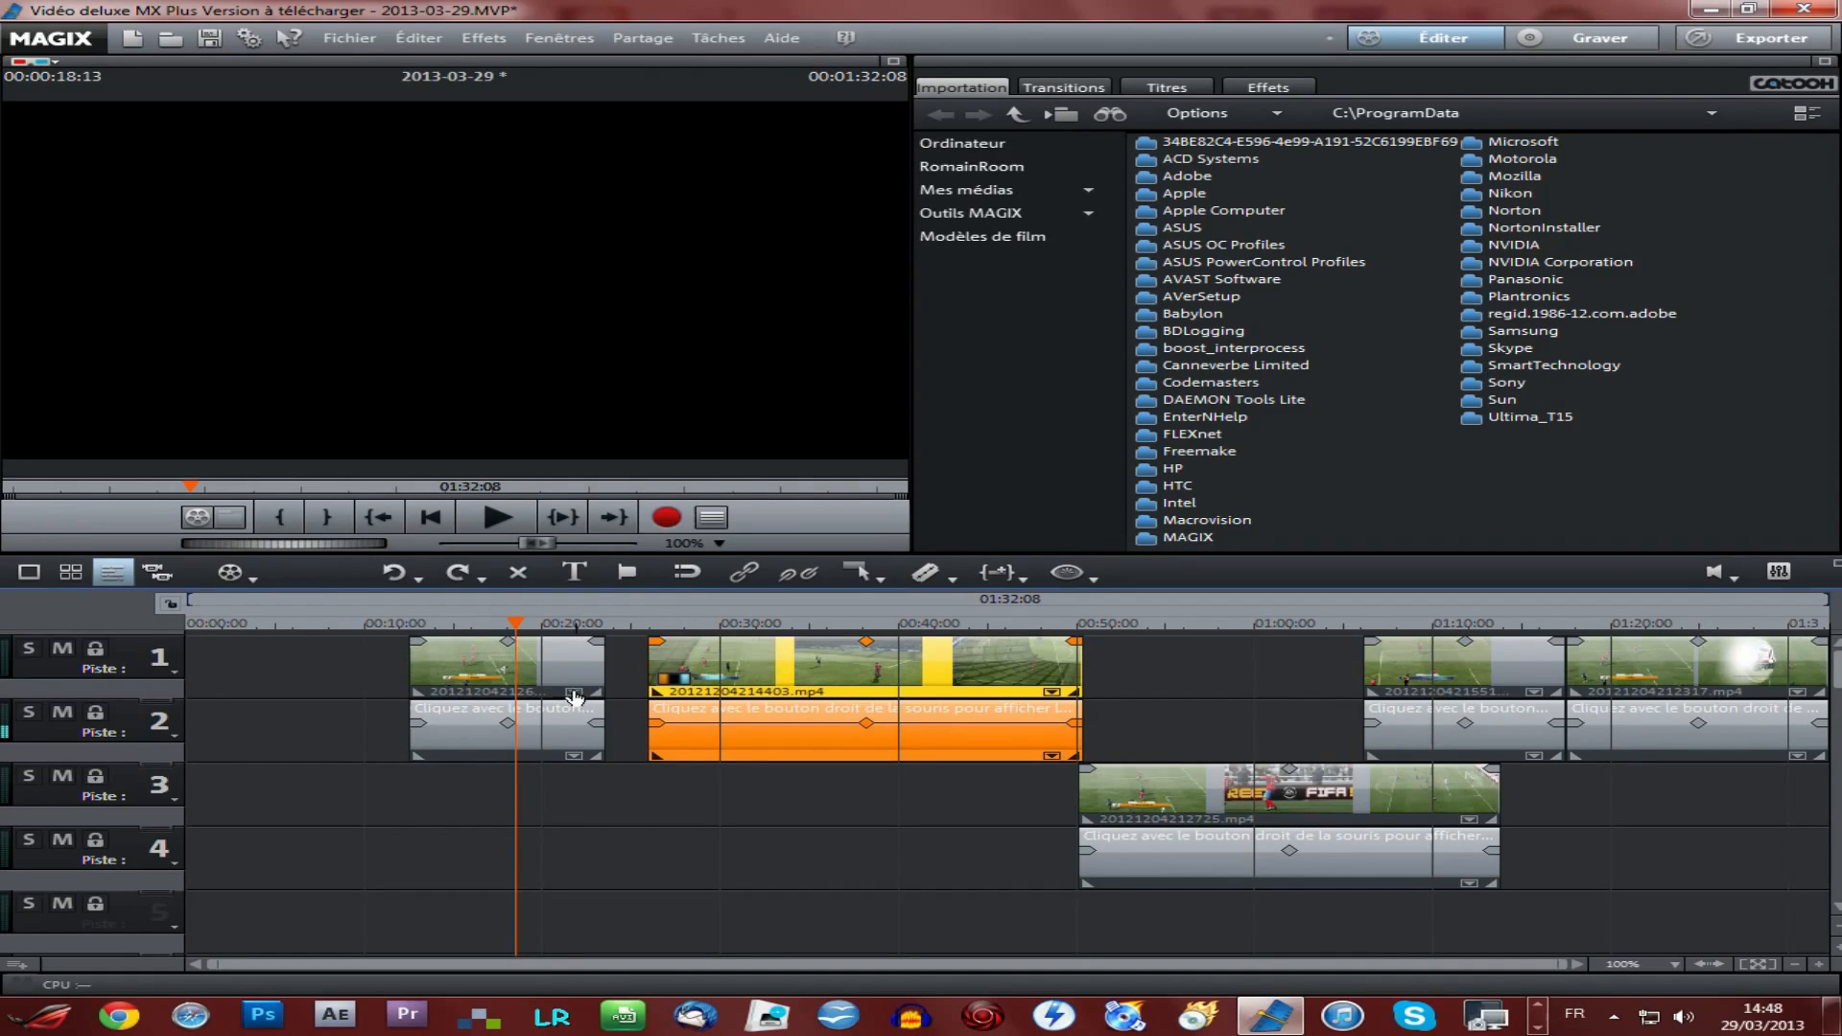
pyautogui.press('Home')
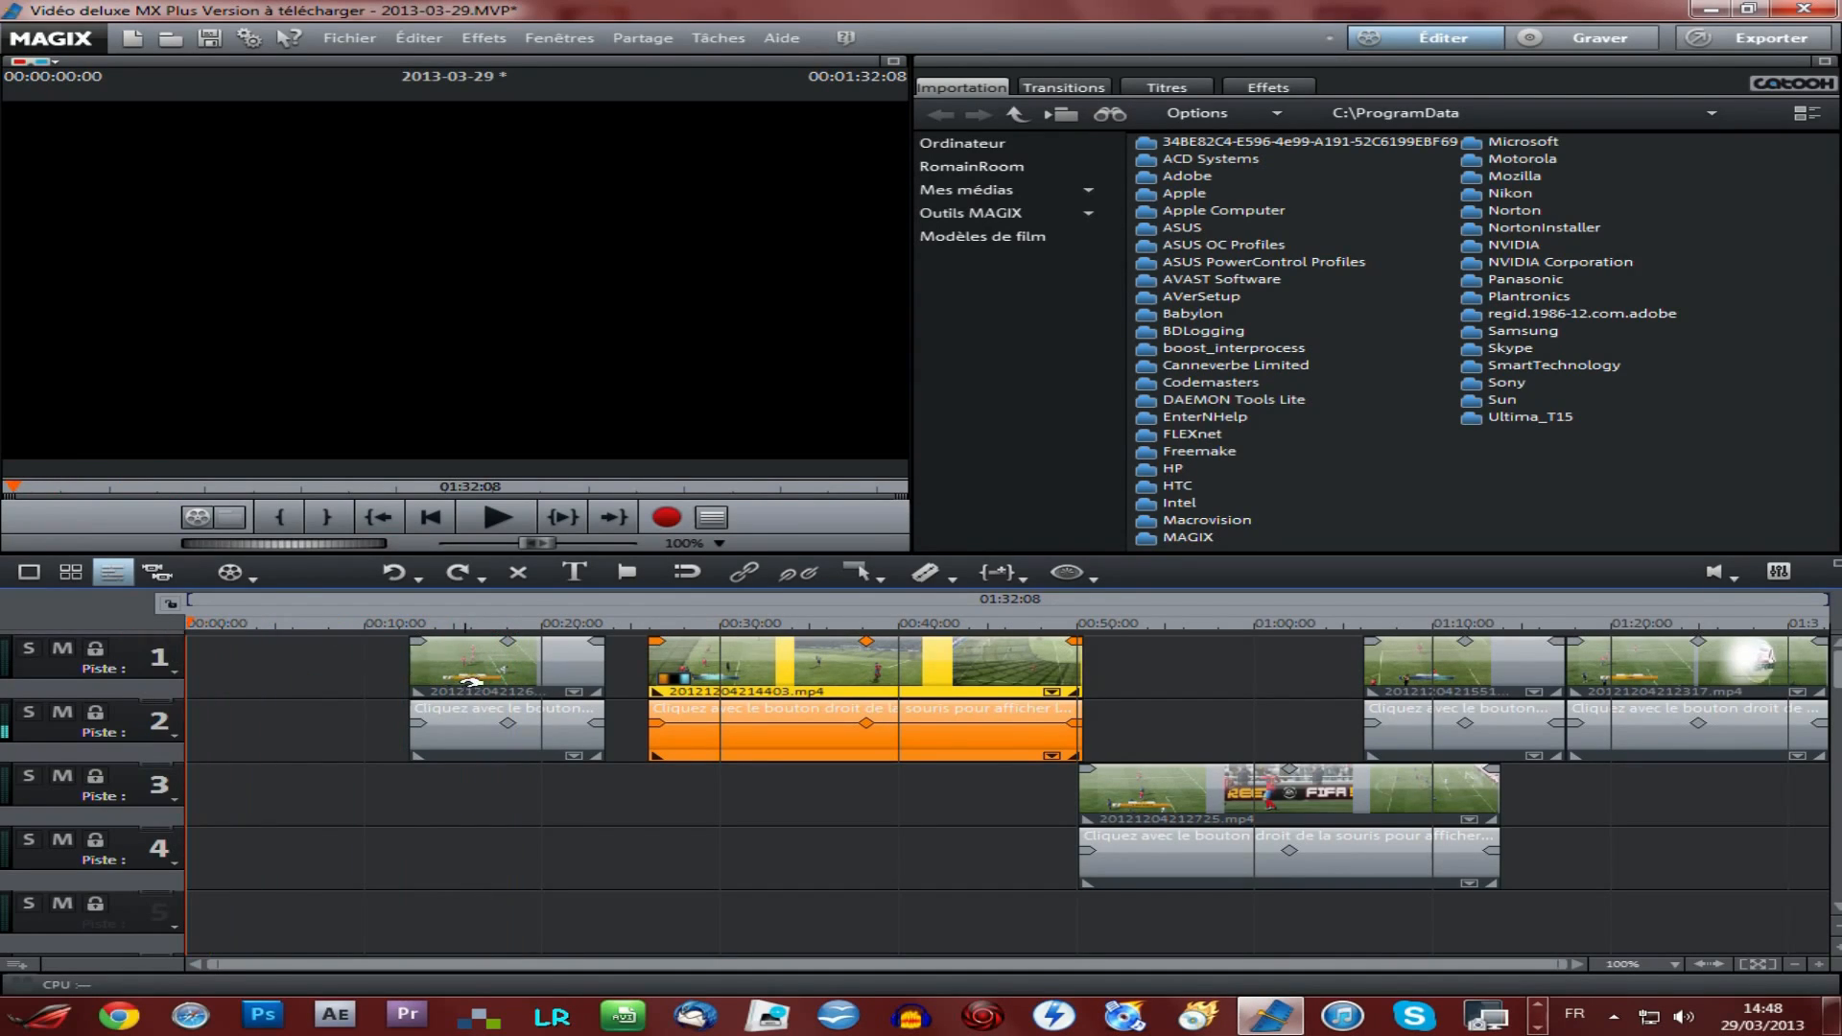
pyautogui.moveTo(530, 680); pyautogui.dragTo(287, 679)
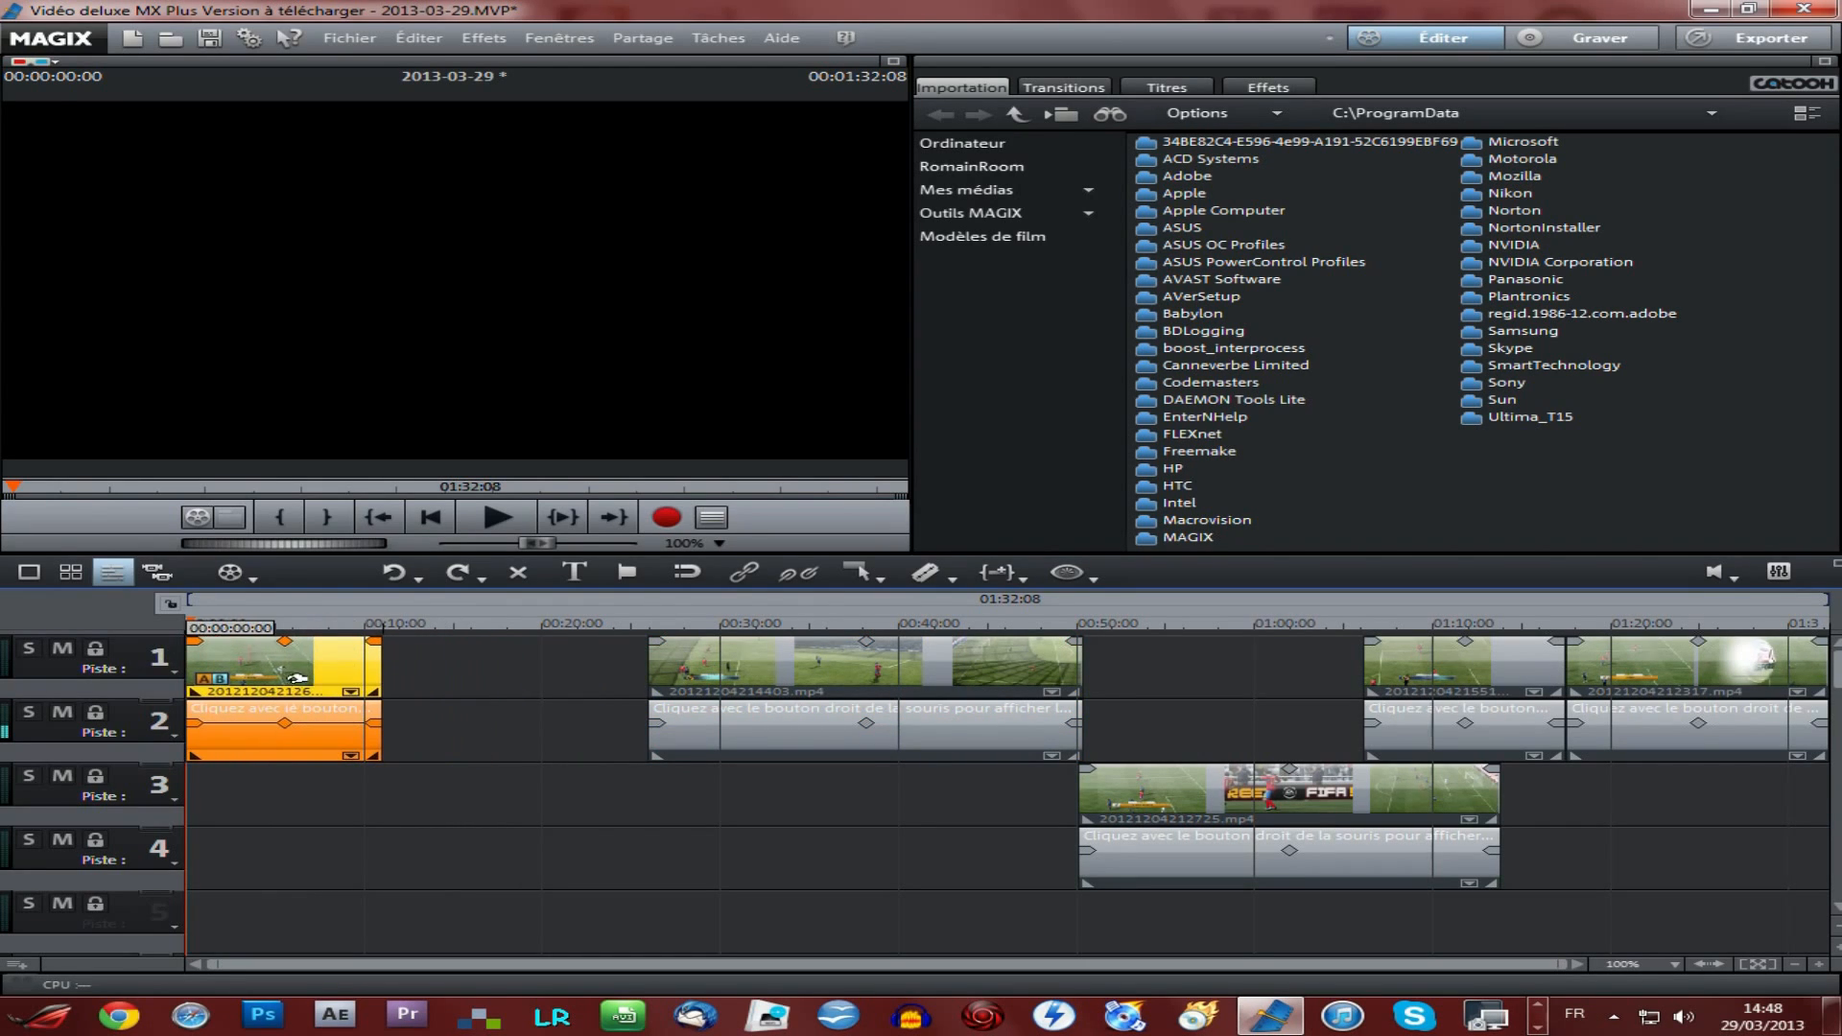
# Step: Add a general title over the first clip's picture and extend its duration to 10.8 seconds on track 3
pyautogui.click(1167, 88)
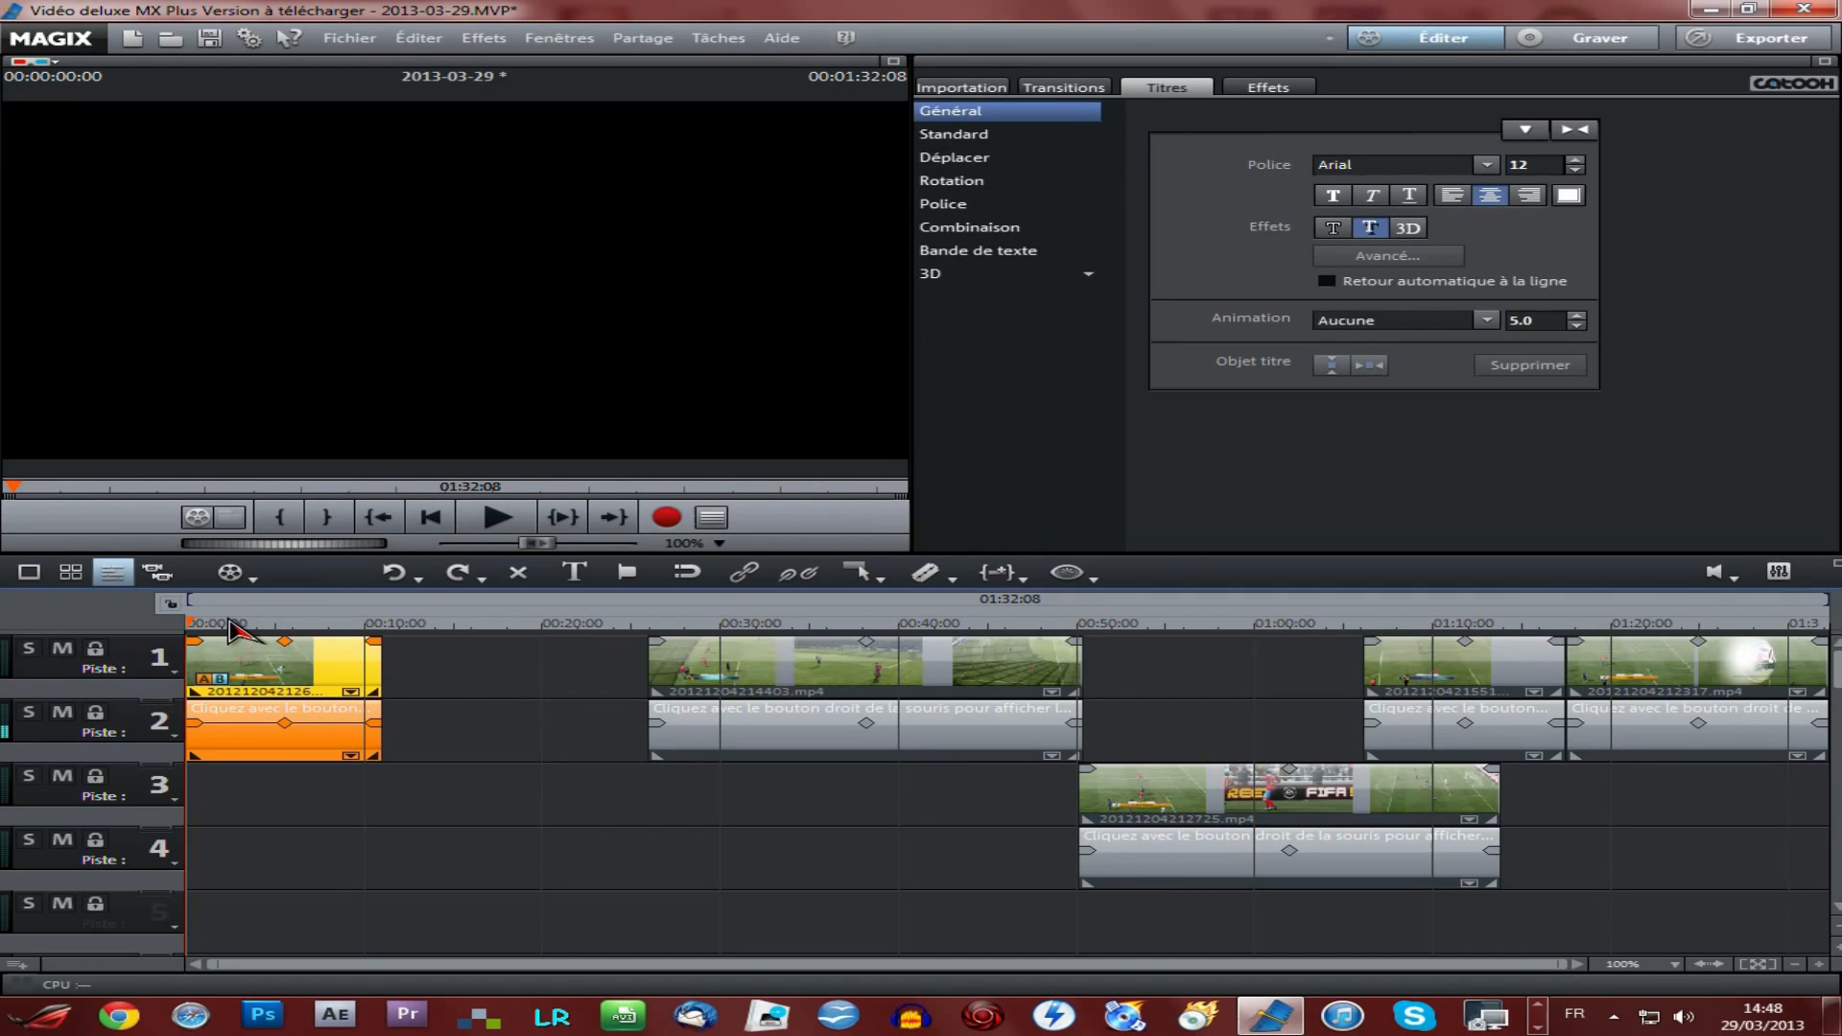
pyautogui.click(263, 625)
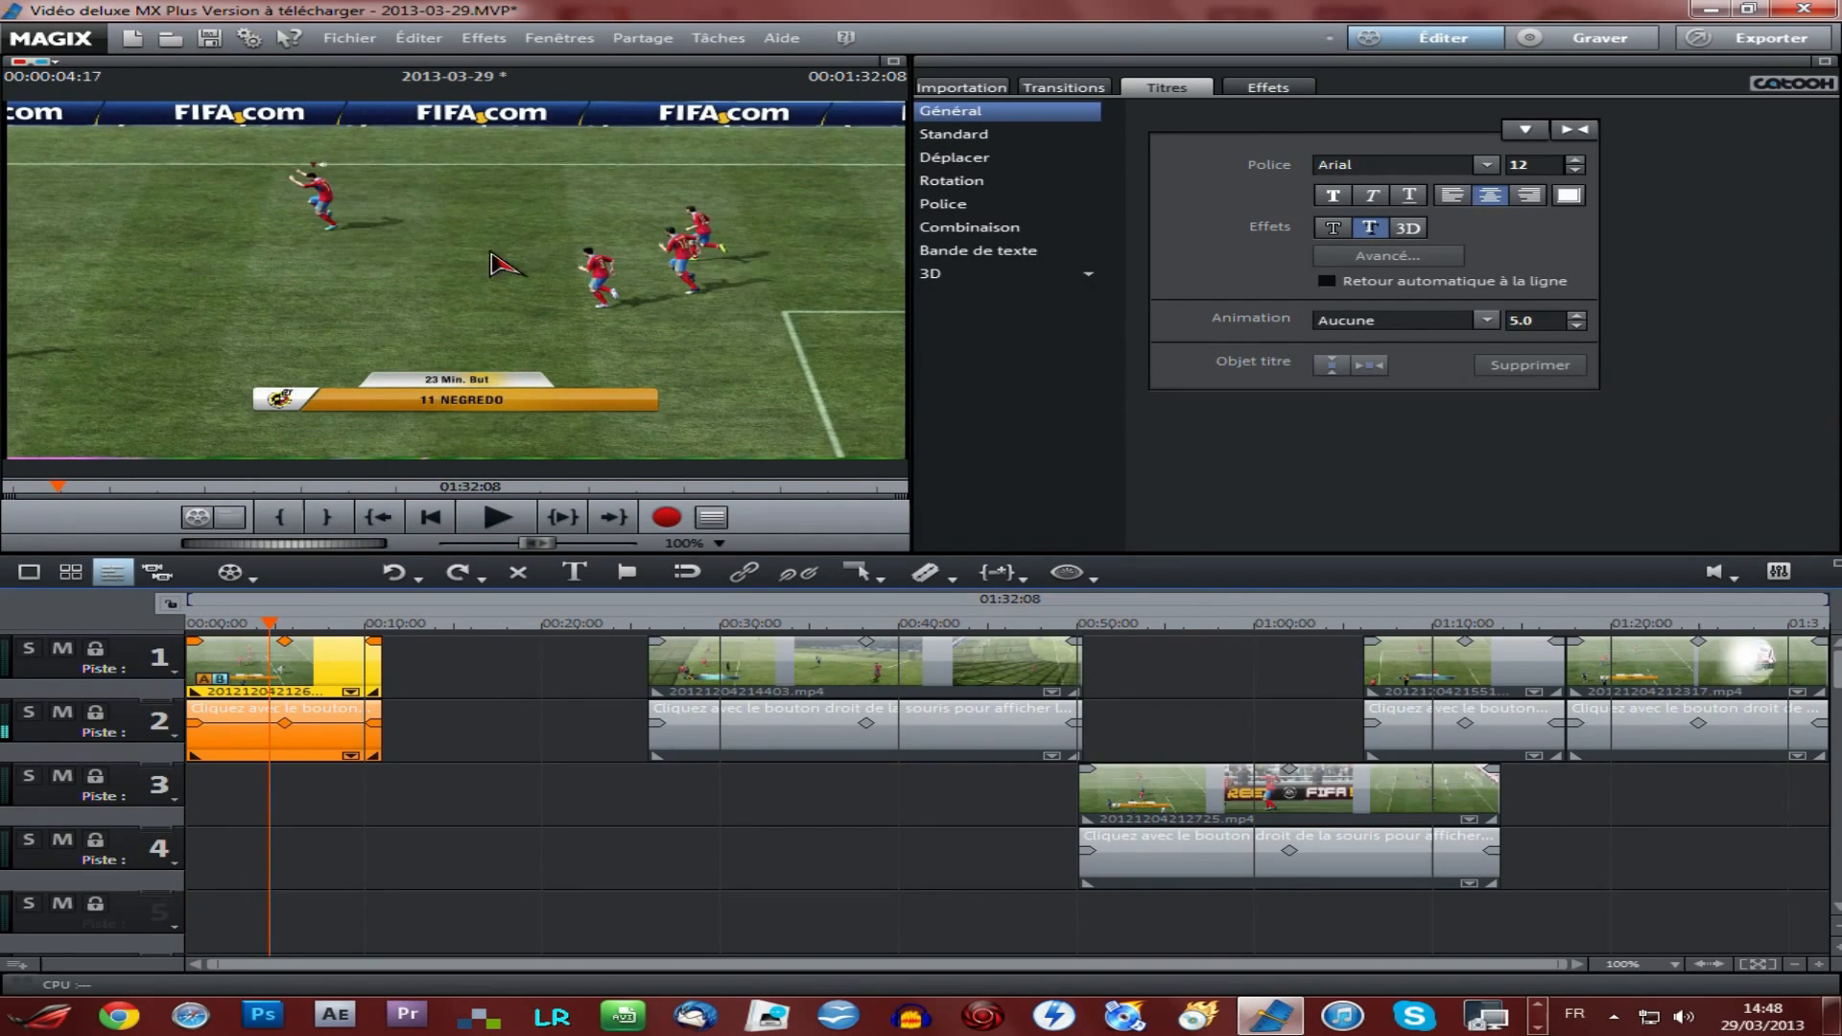
pyautogui.moveTo(954, 114); pyautogui.dragTo(475, 239)
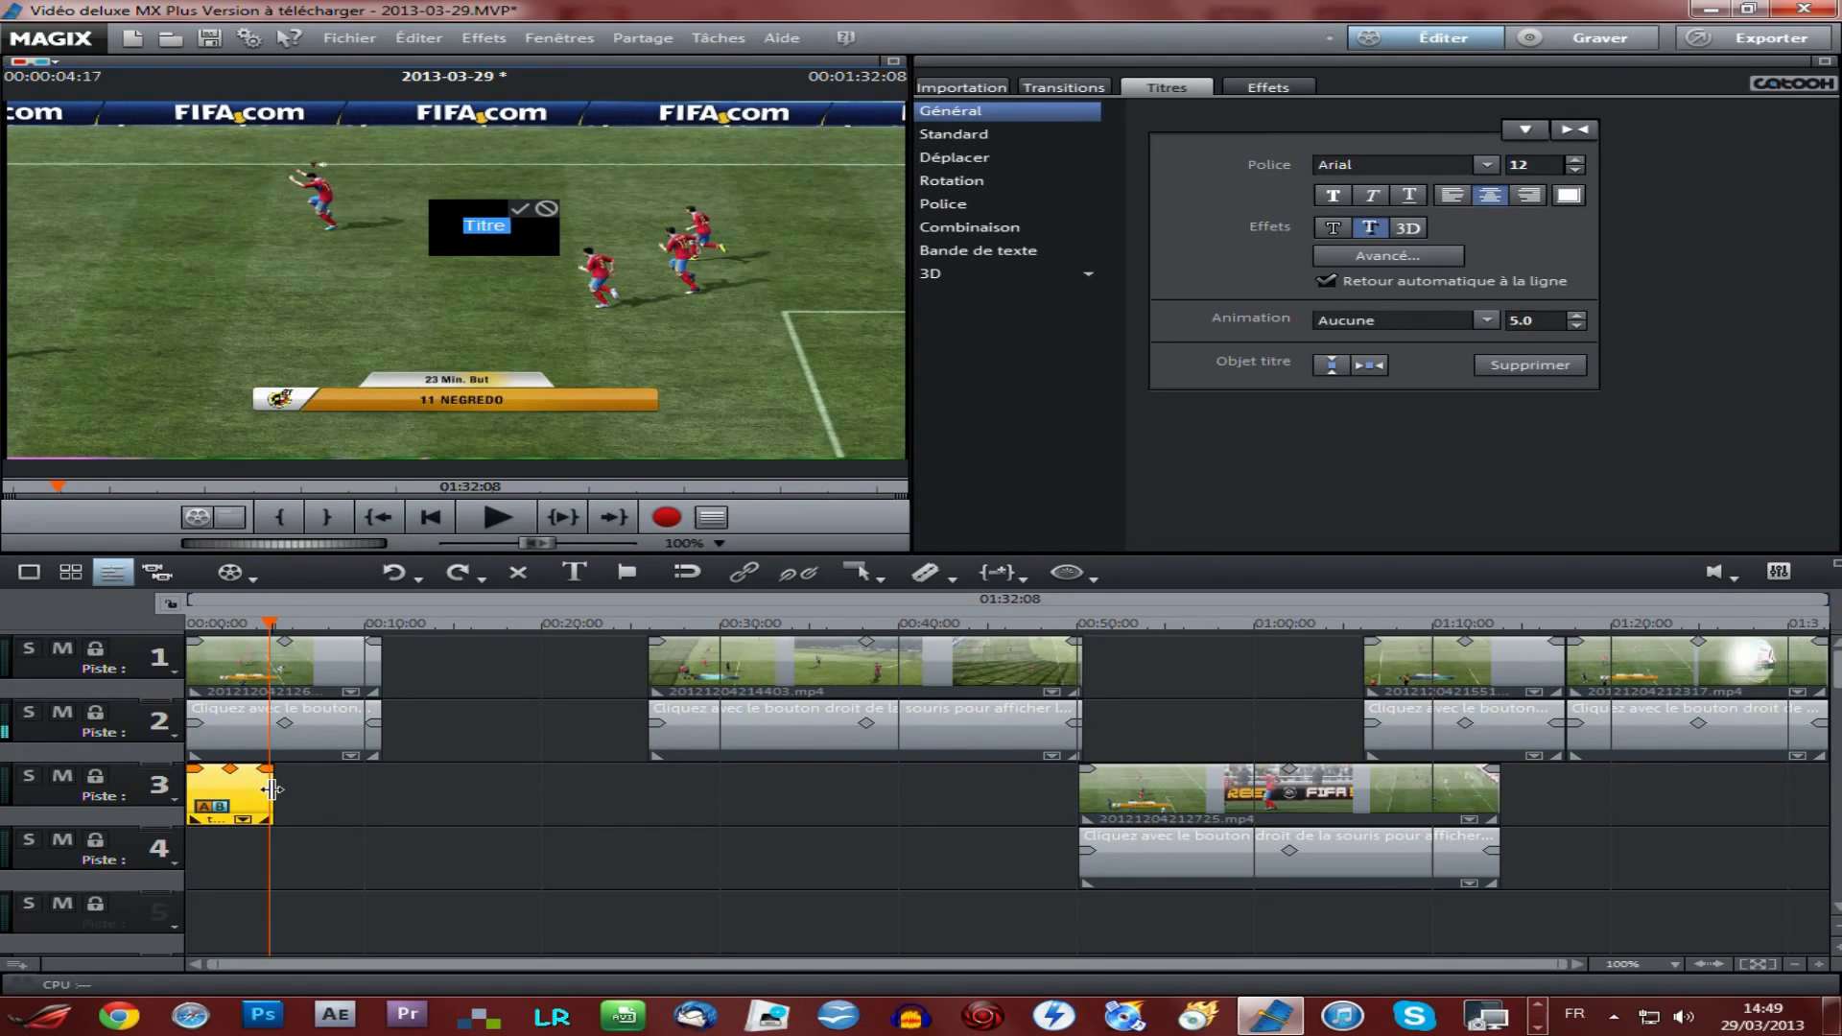
pyautogui.moveTo(271, 789); pyautogui.dragTo(374, 785)
# Step: Extend the first clip's end to about 00:17, then trim it back to the end of the title
pyautogui.moveTo(379, 662); pyautogui.dragTo(516, 664)
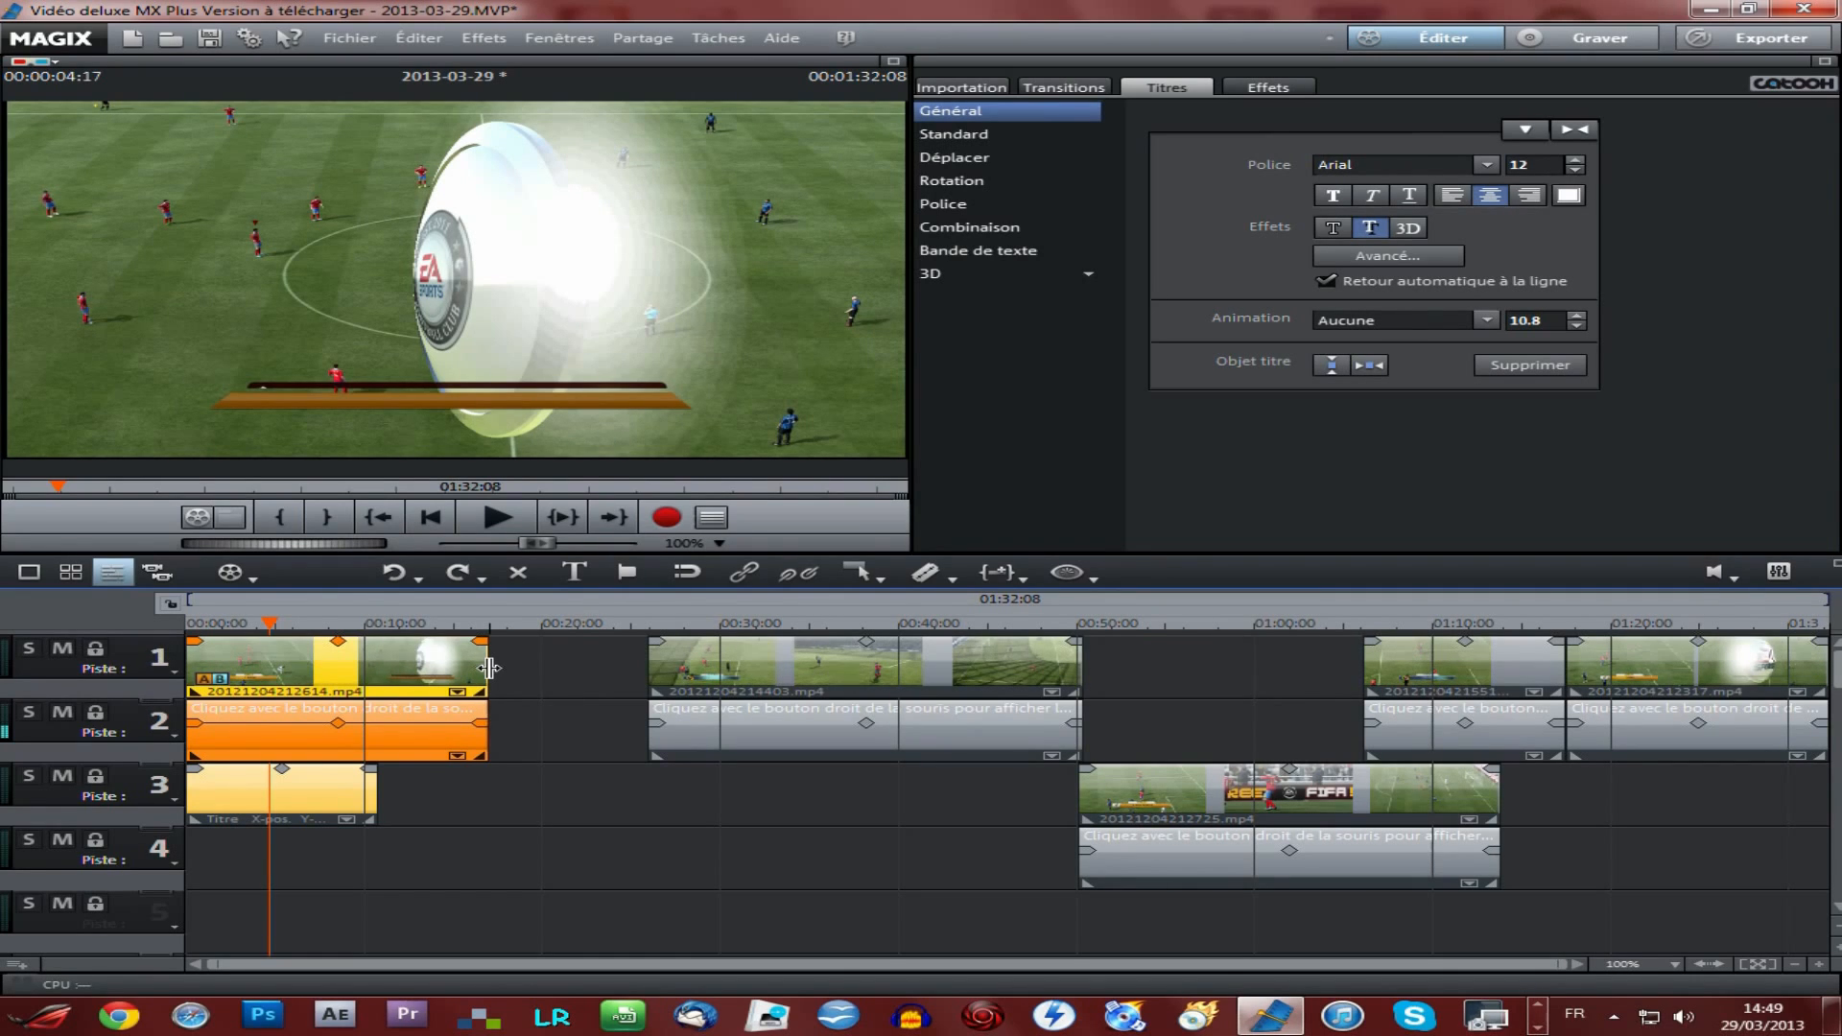
pyautogui.moveTo(452, 665); pyautogui.dragTo(376, 671)
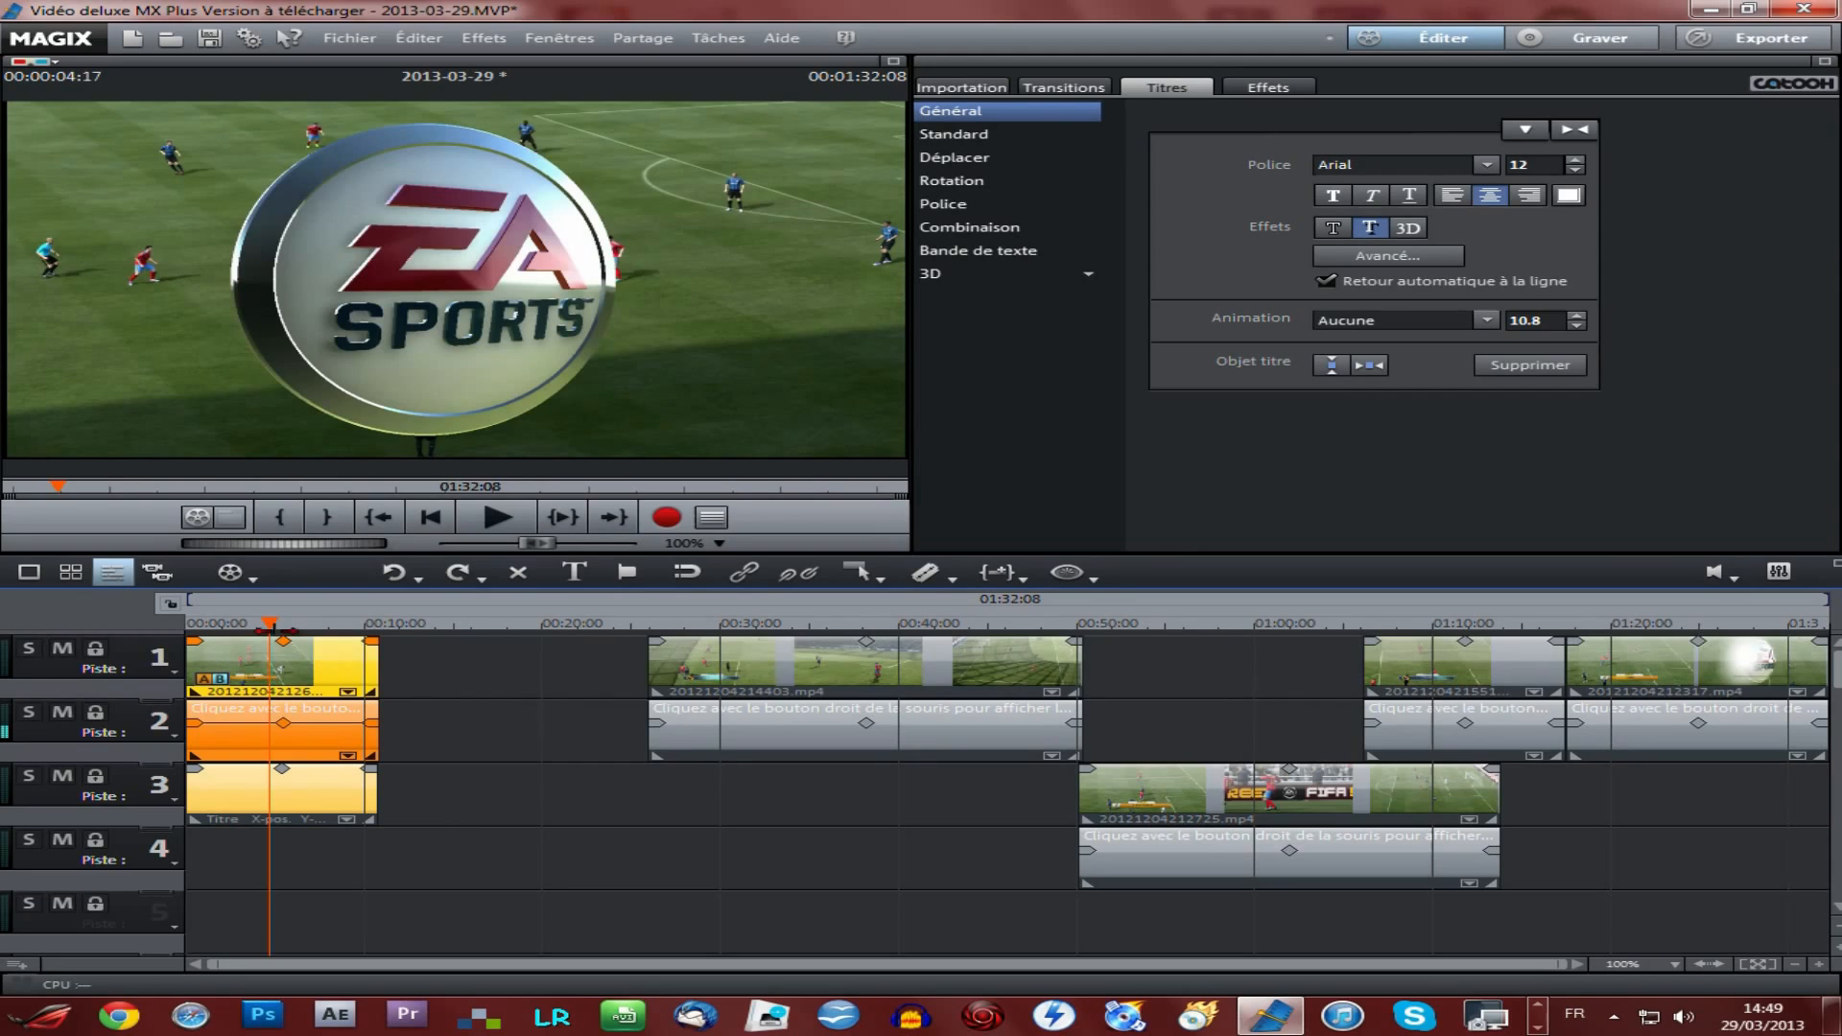
# Step: Return the playhead to the start of the timeline and enlarge the title in the preview to font size 35
pyautogui.moveTo(272, 628); pyautogui.dragTo(190, 624)
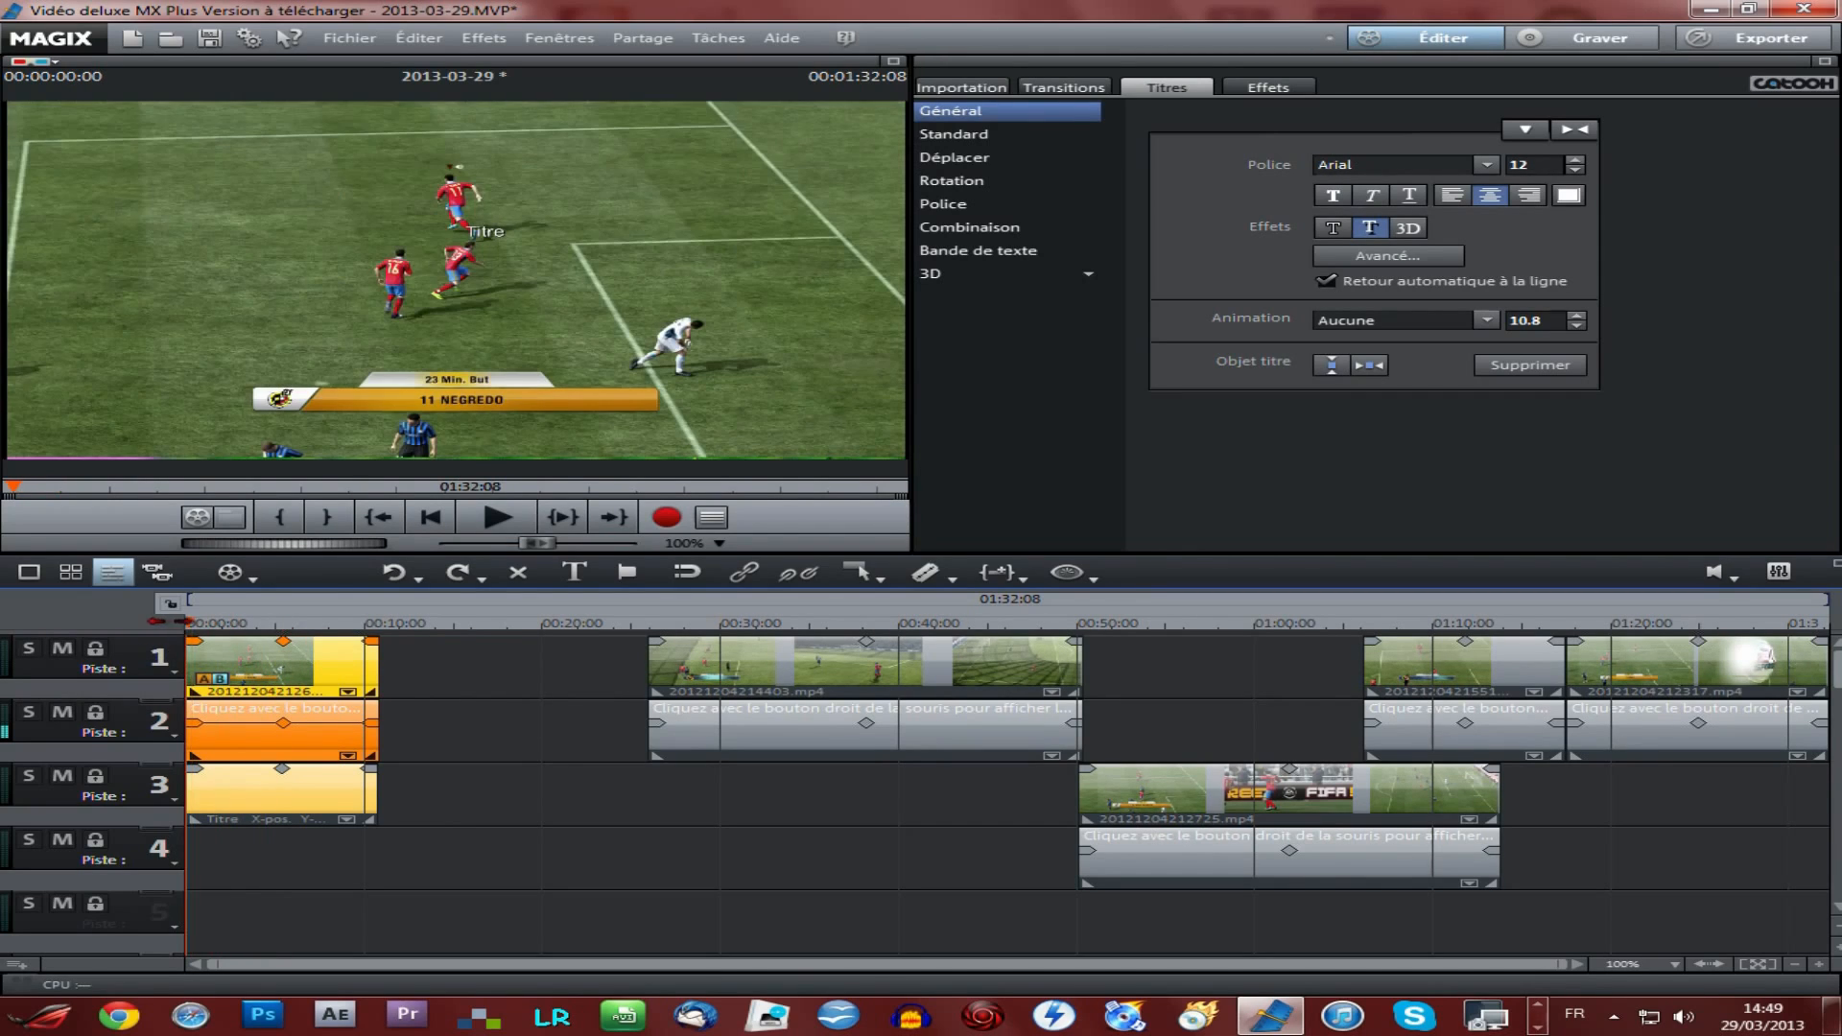
pyautogui.click(468, 244)
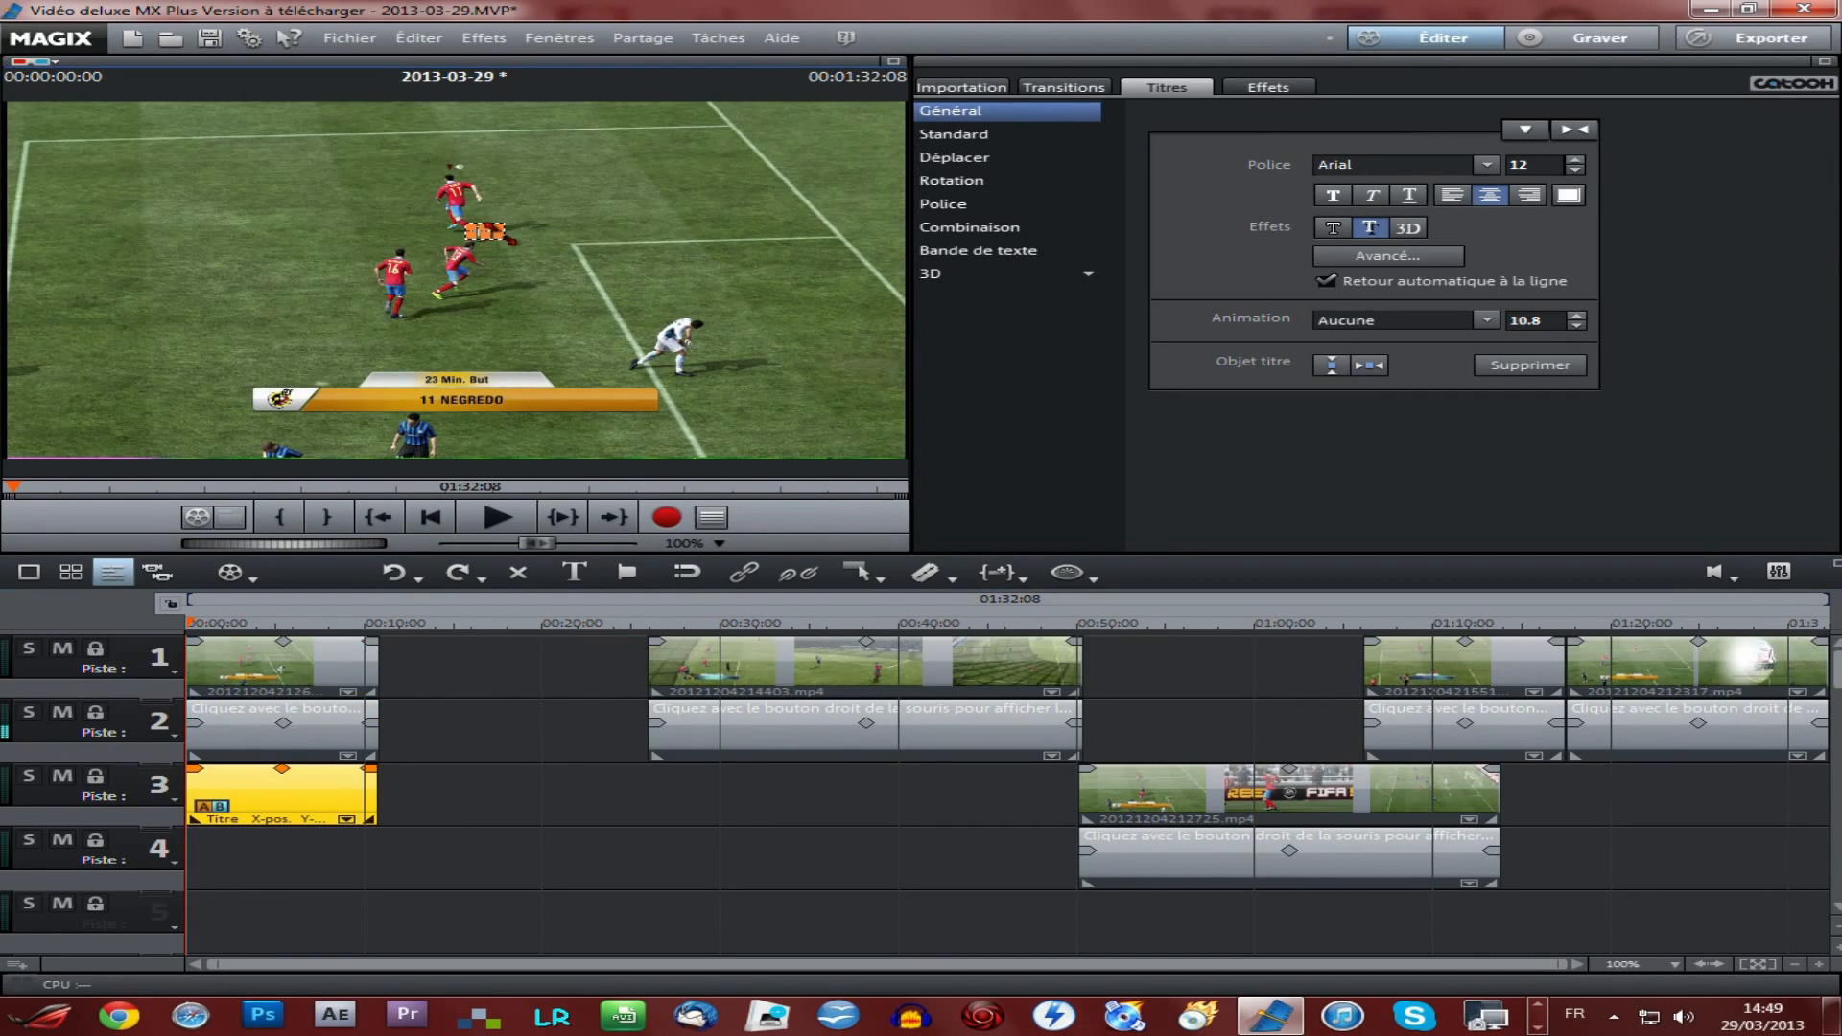
pyautogui.moveTo(503, 237); pyautogui.dragTo(600, 309)
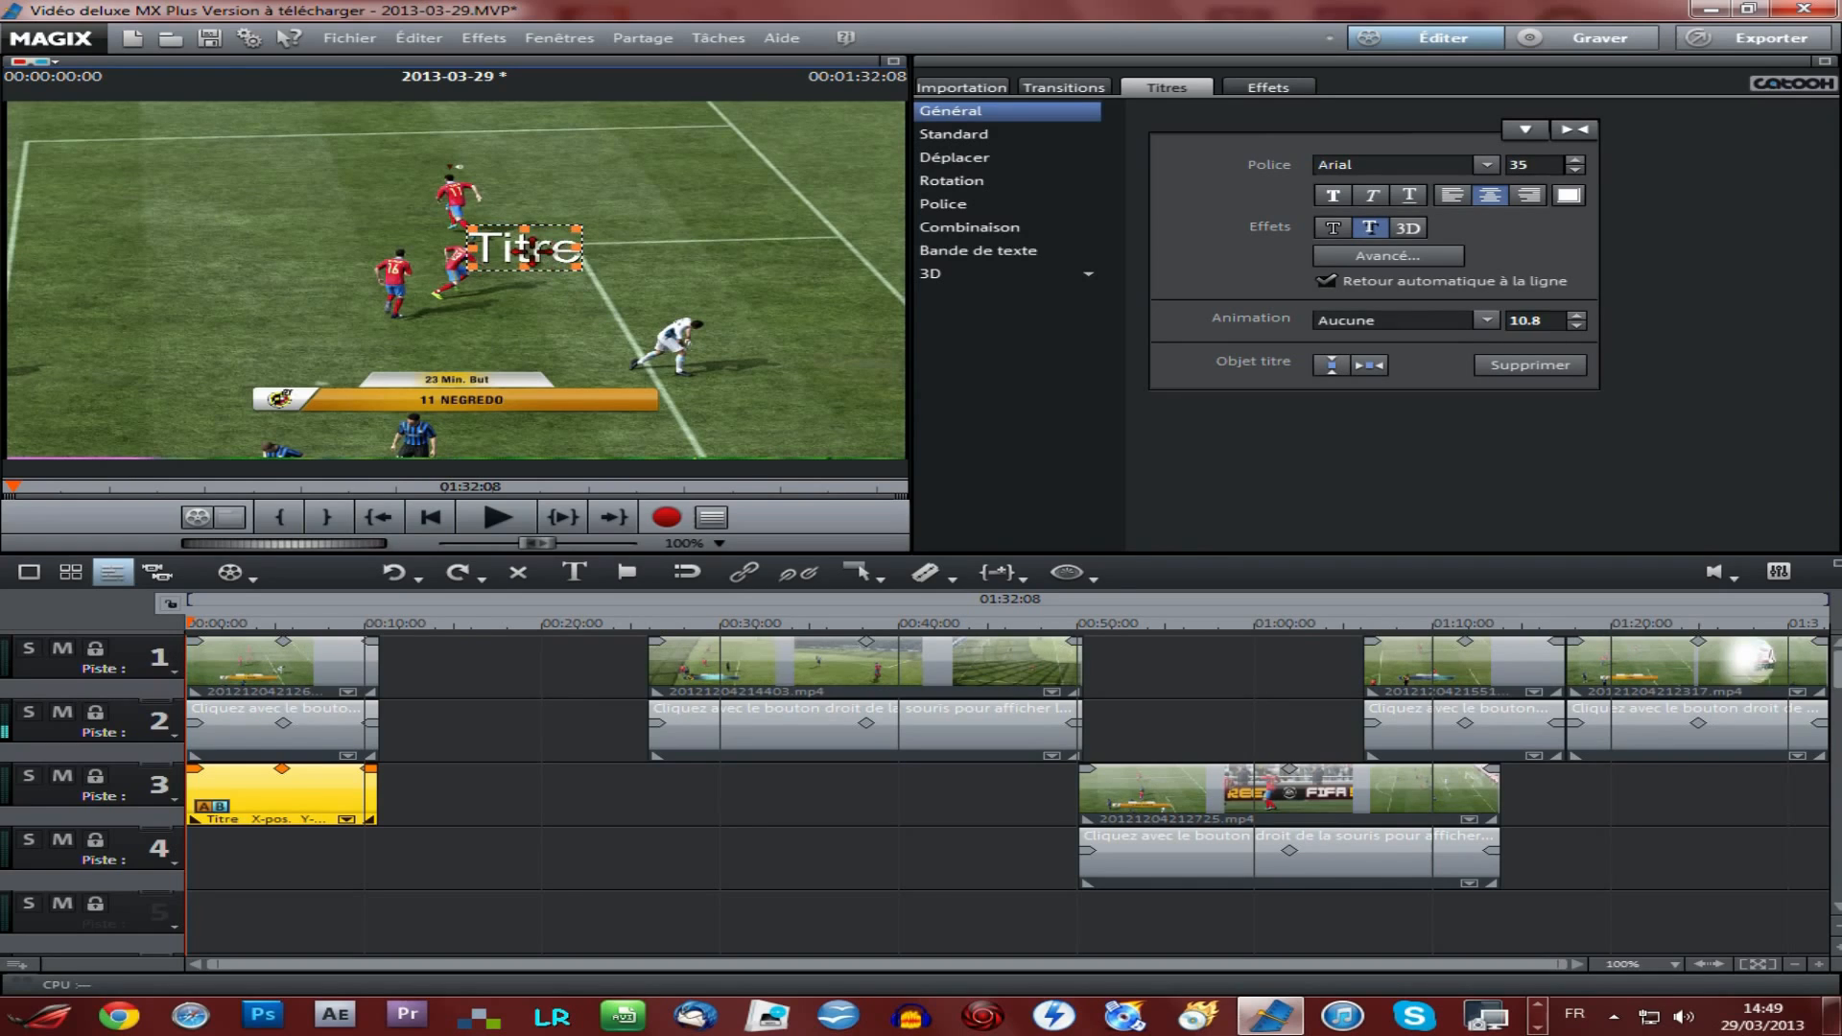
# Step: Replace the title's placeholder text with "fifa"
pyautogui.doubleClick(534, 255)
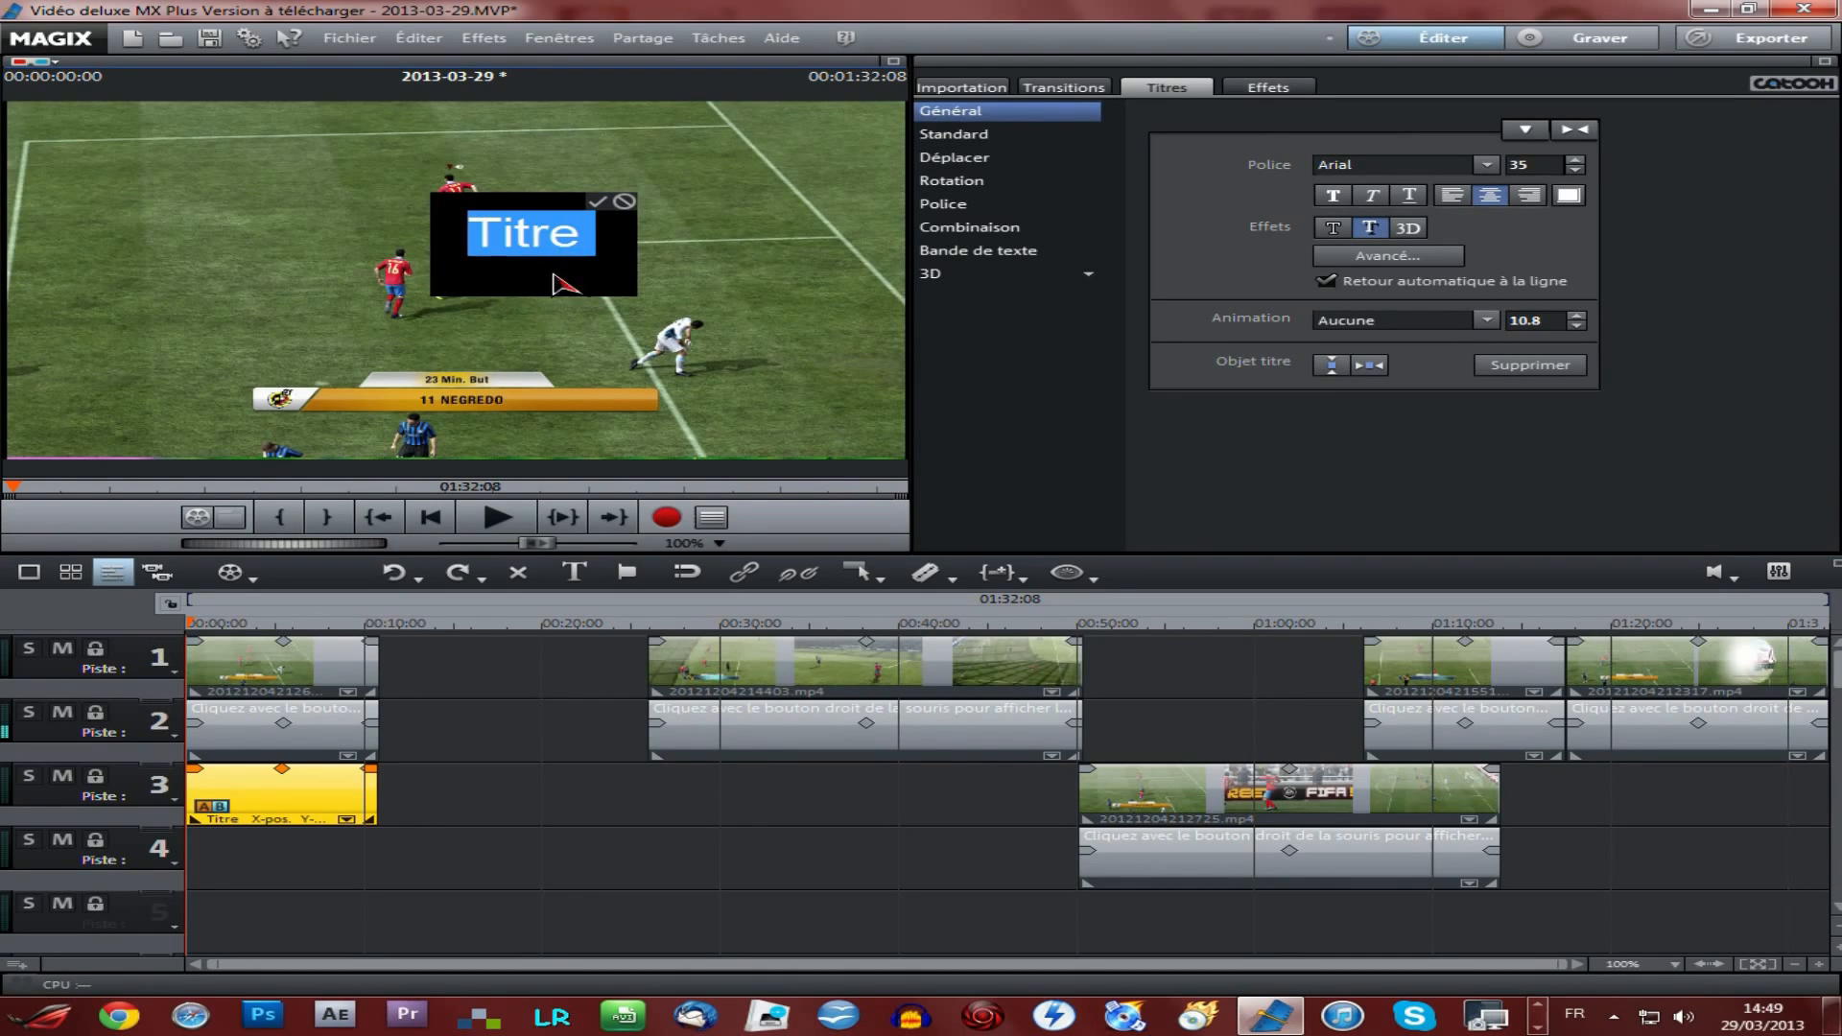
pyautogui.write('fifa')
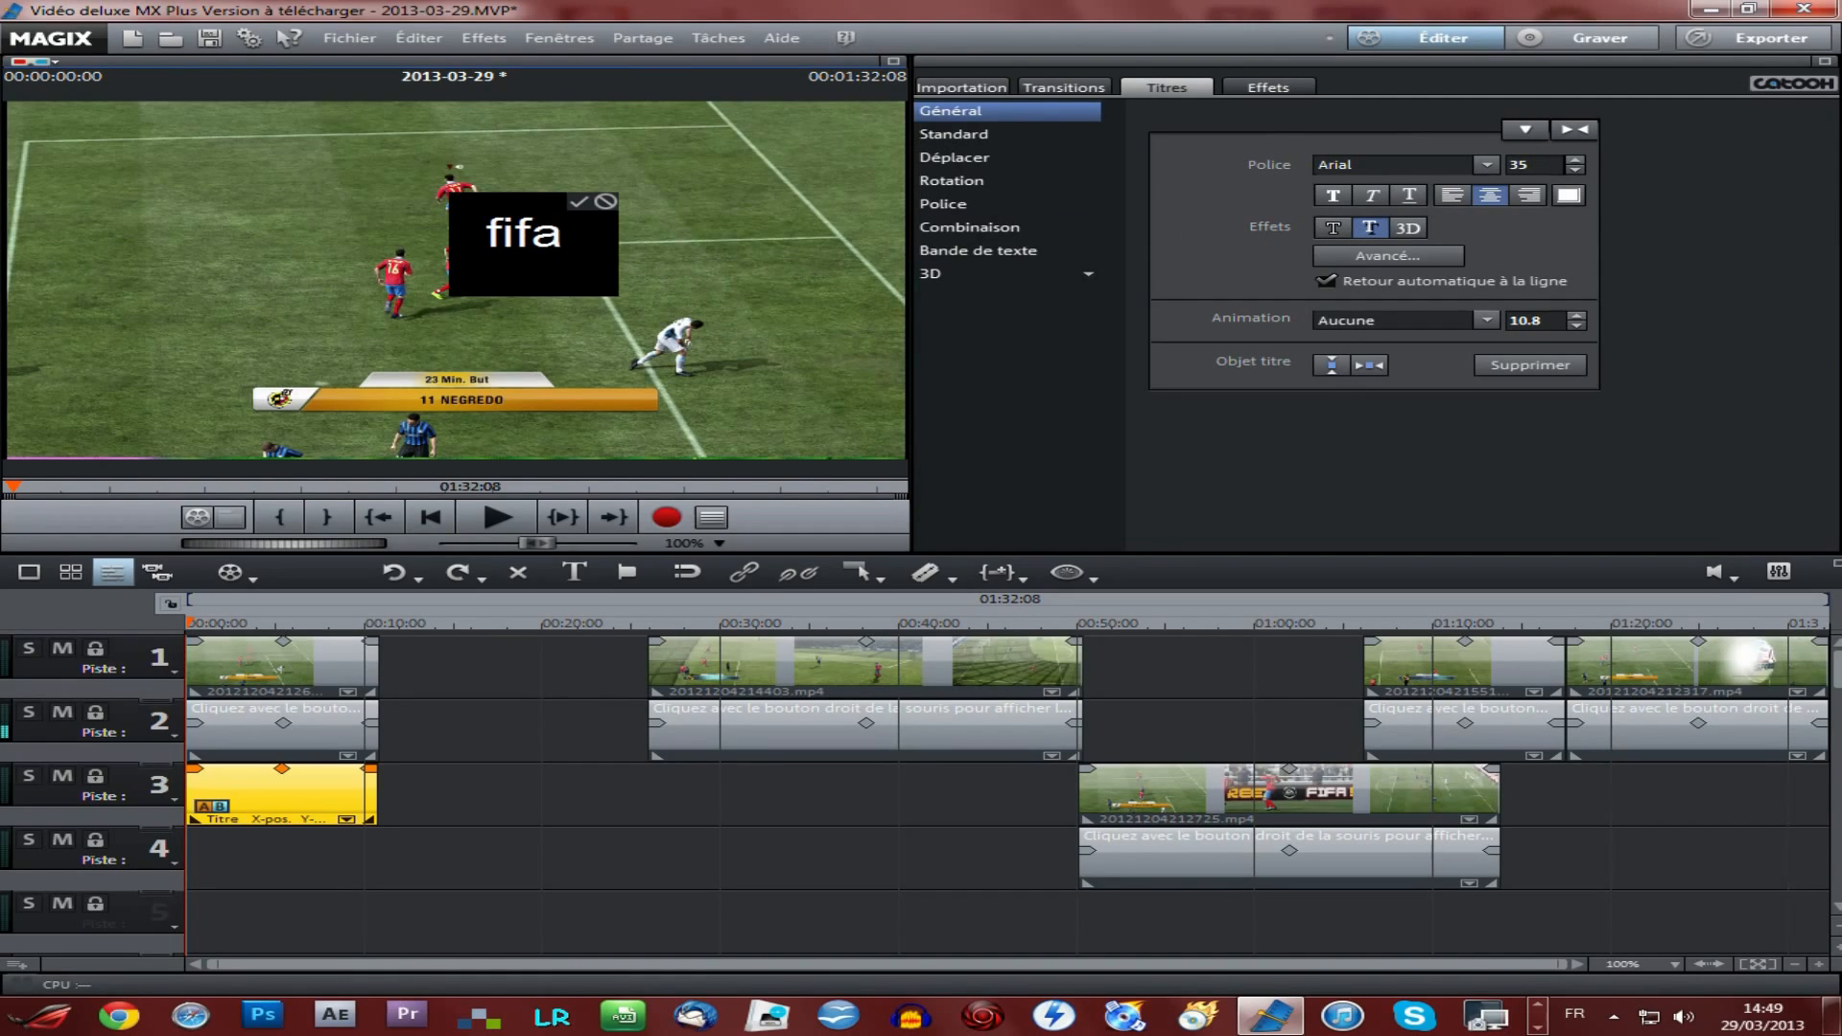
# Step: Enable the 3D text effect on the whole fifa title in red with a width of 5, and apply the title edit
pyautogui.hotkey('ctrl', 'a')
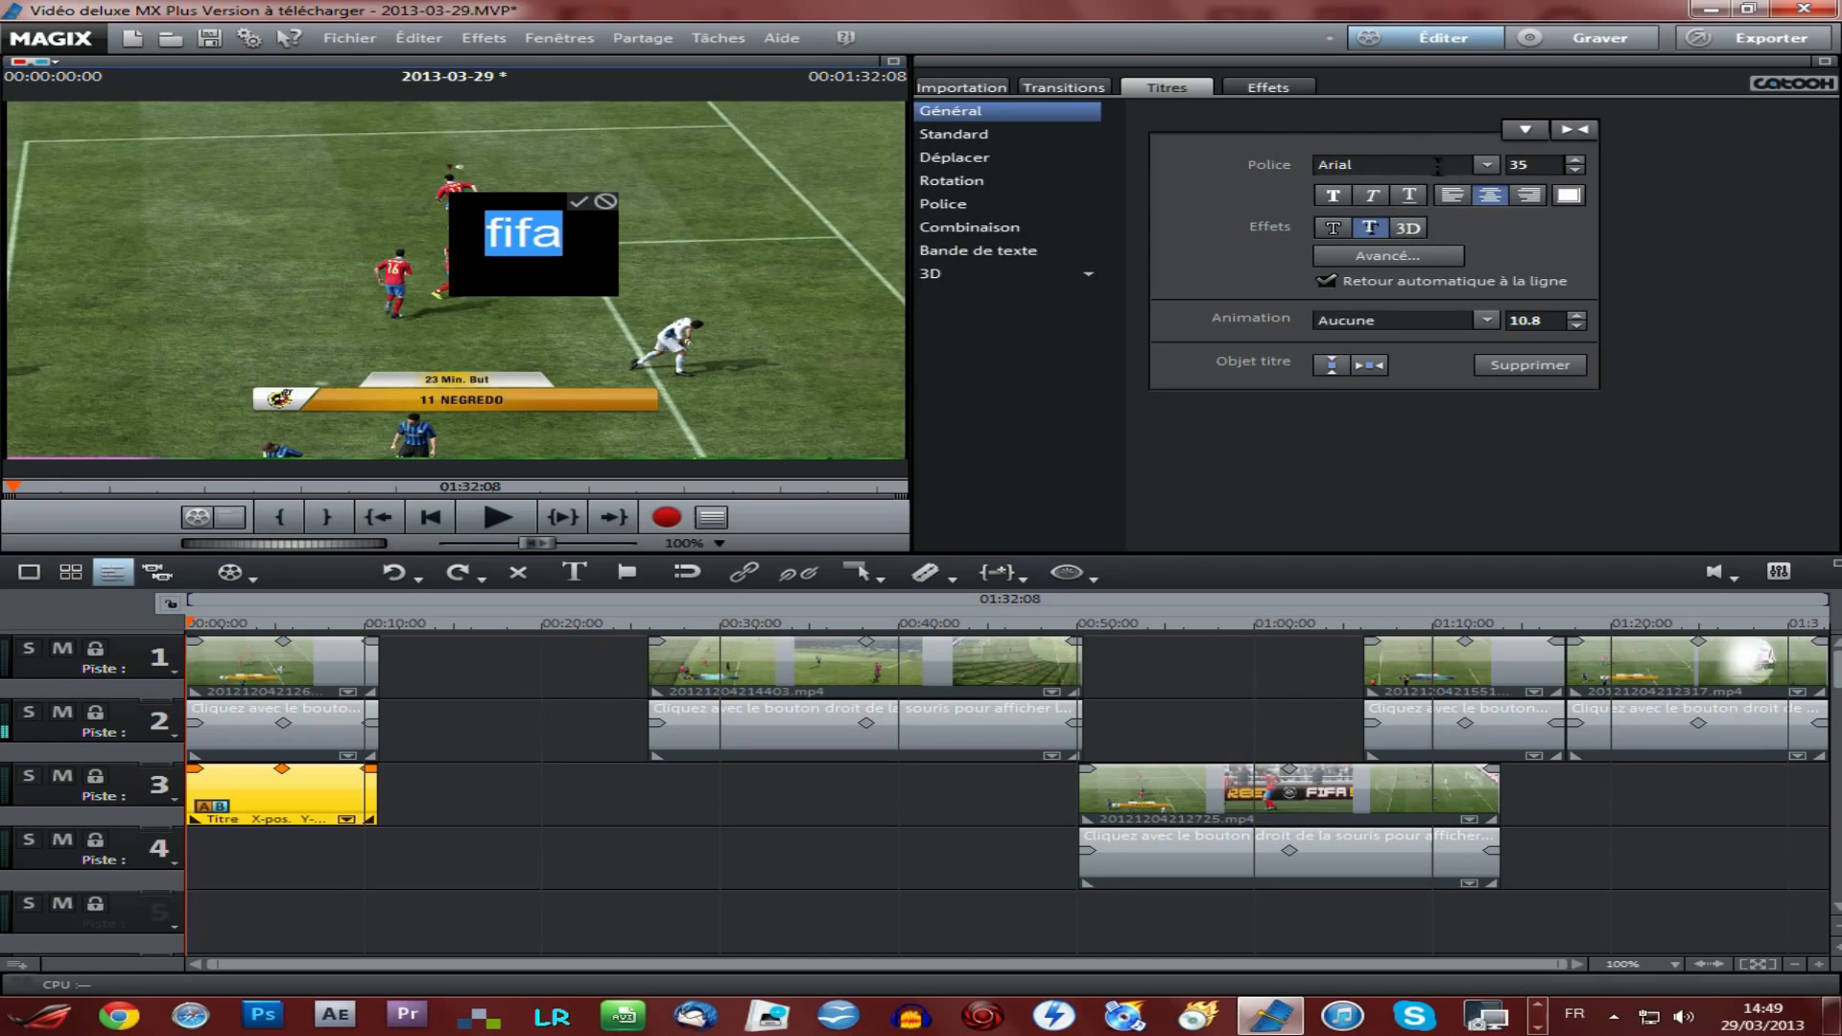
pyautogui.click(1382, 257)
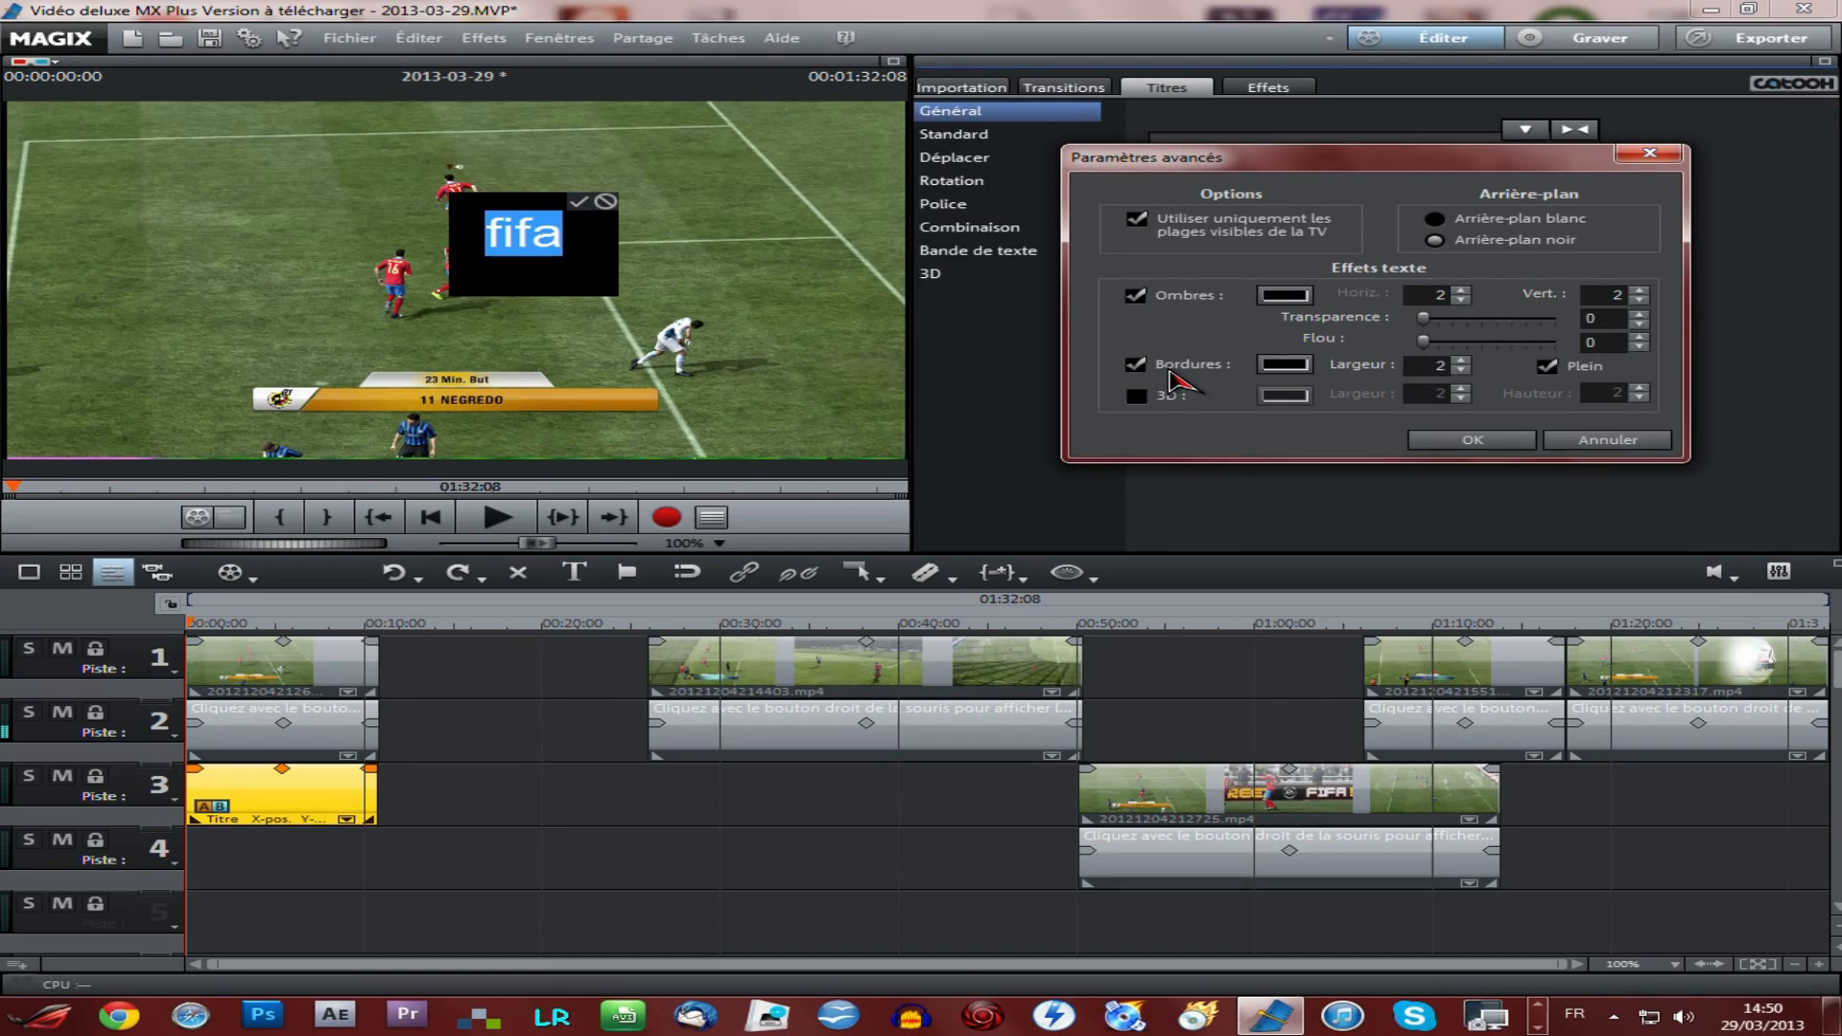
pyautogui.click(1138, 396)
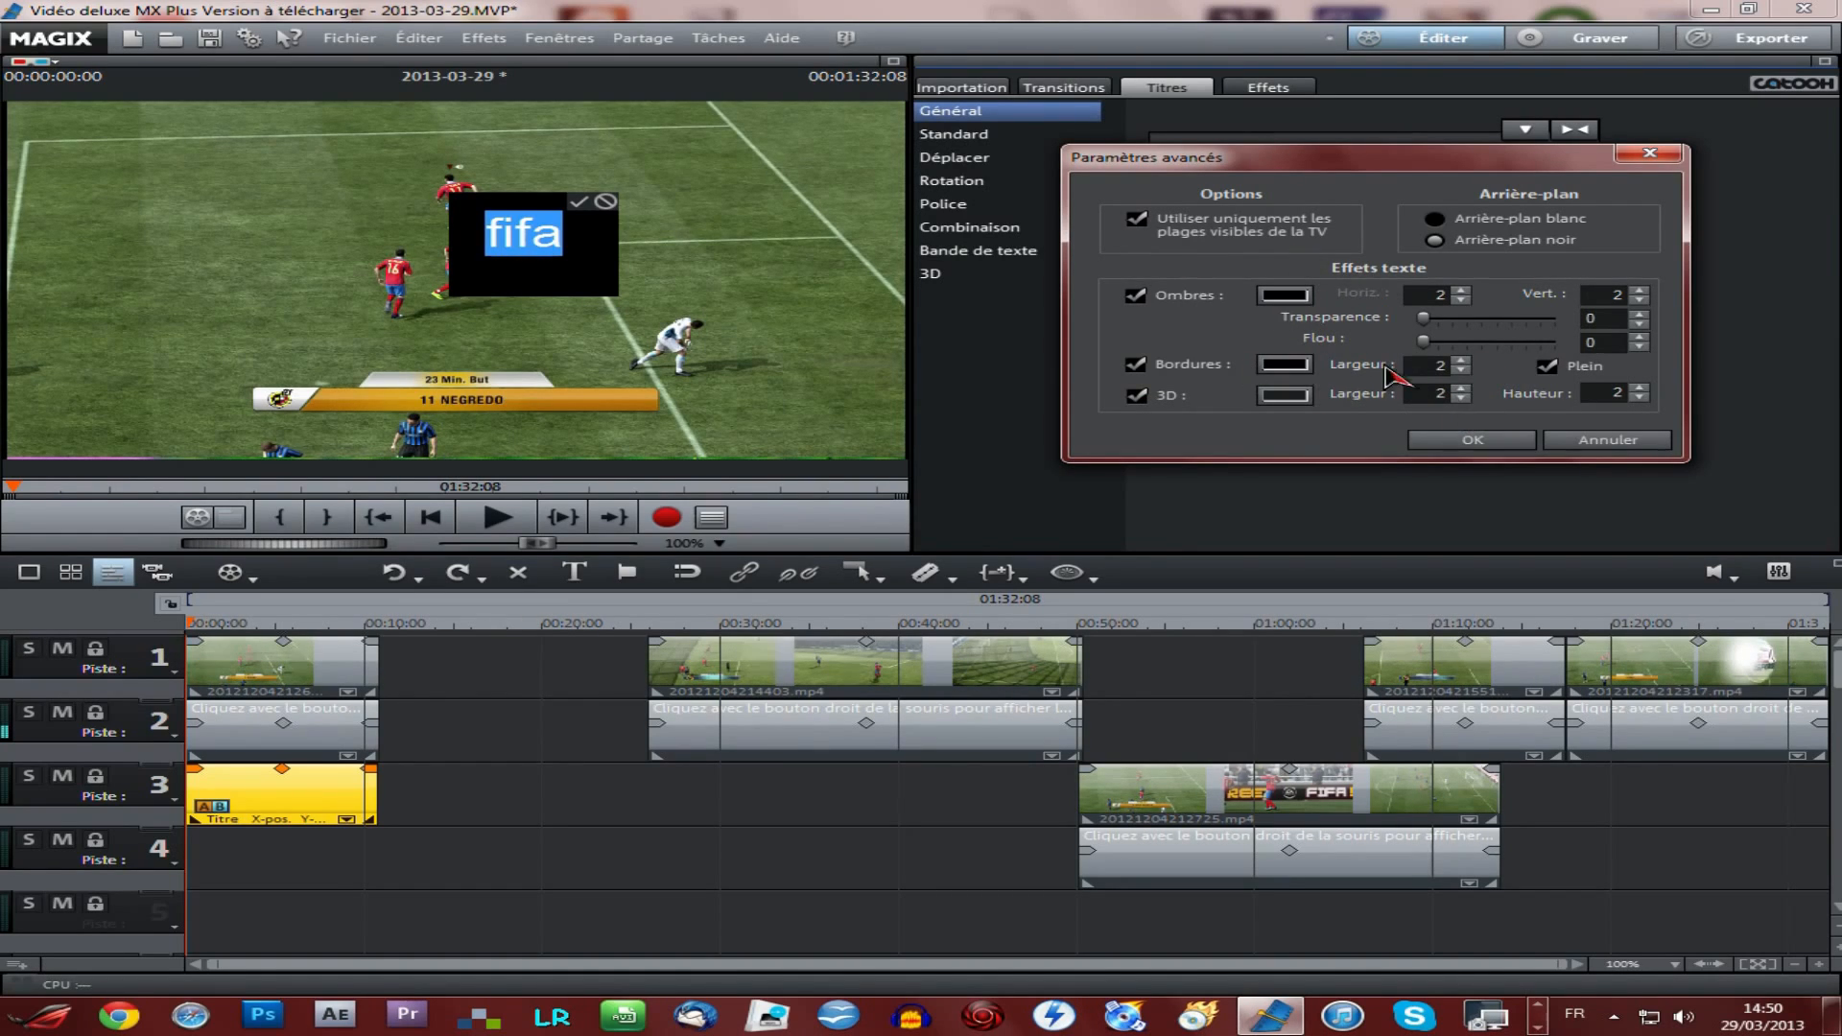
pyautogui.click(1285, 394)
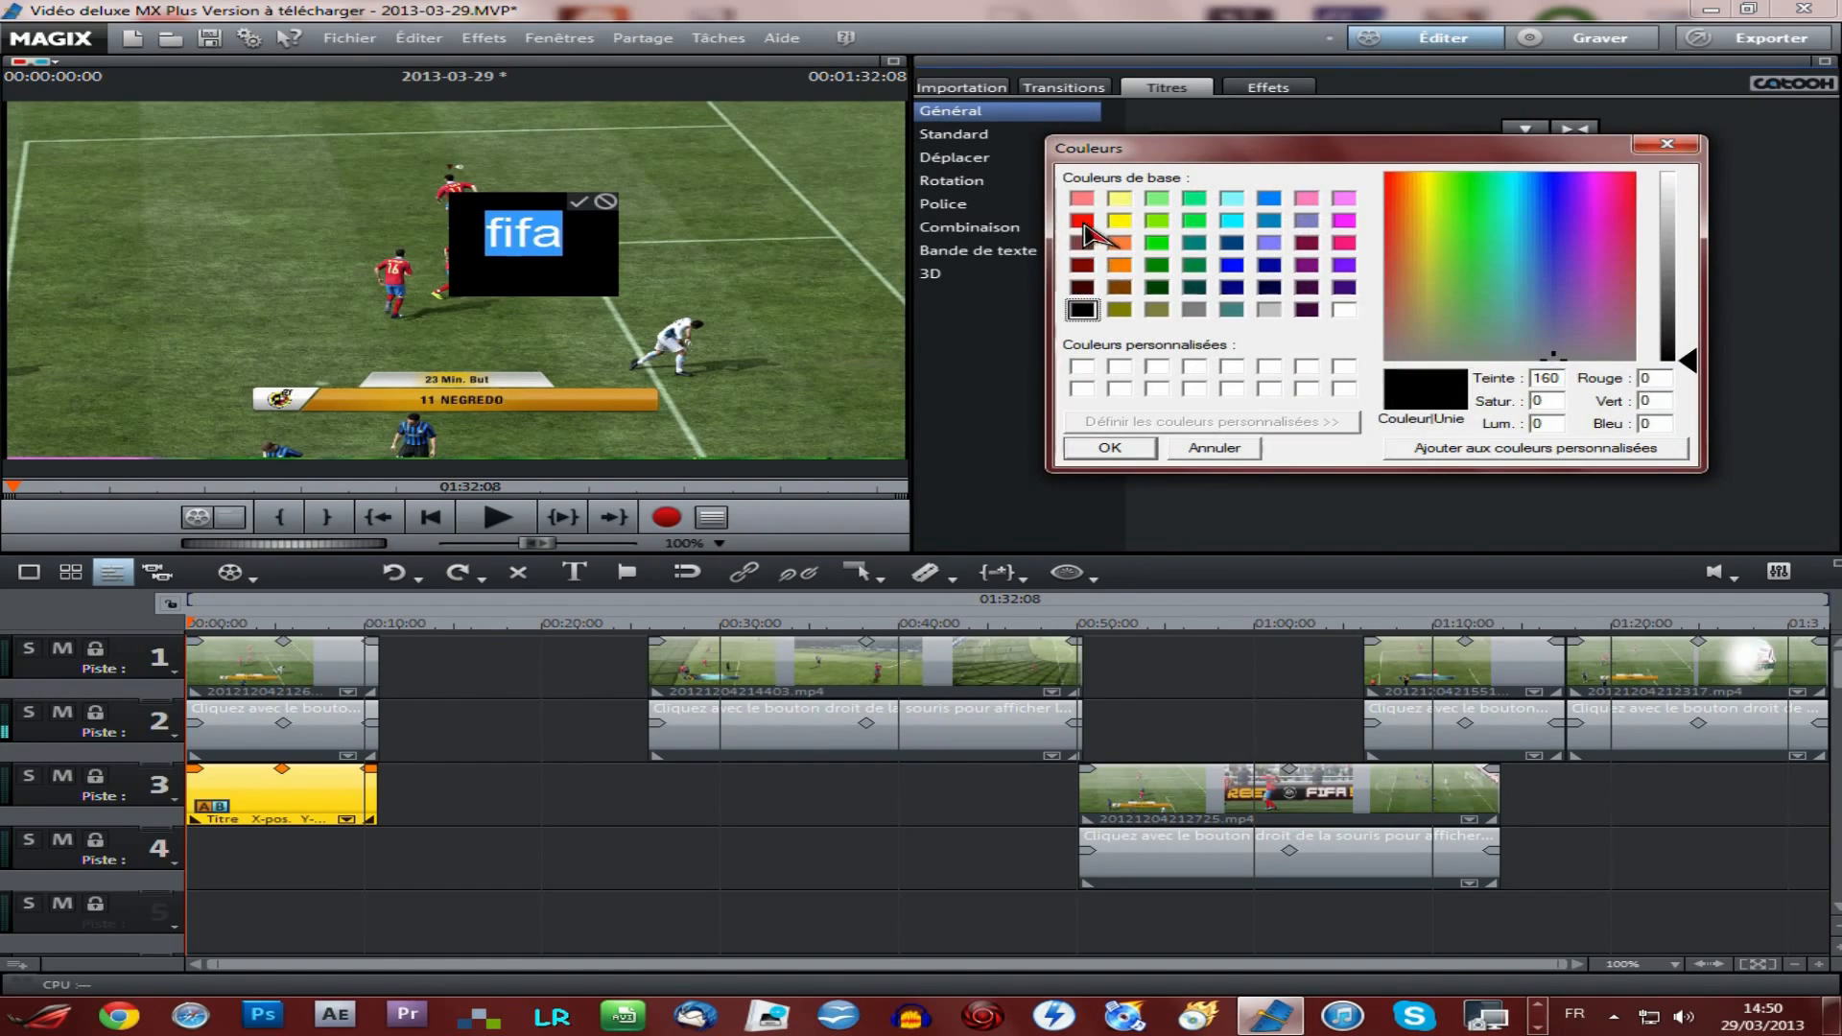
pyautogui.click(1082, 221)
pyautogui.click(1110, 447)
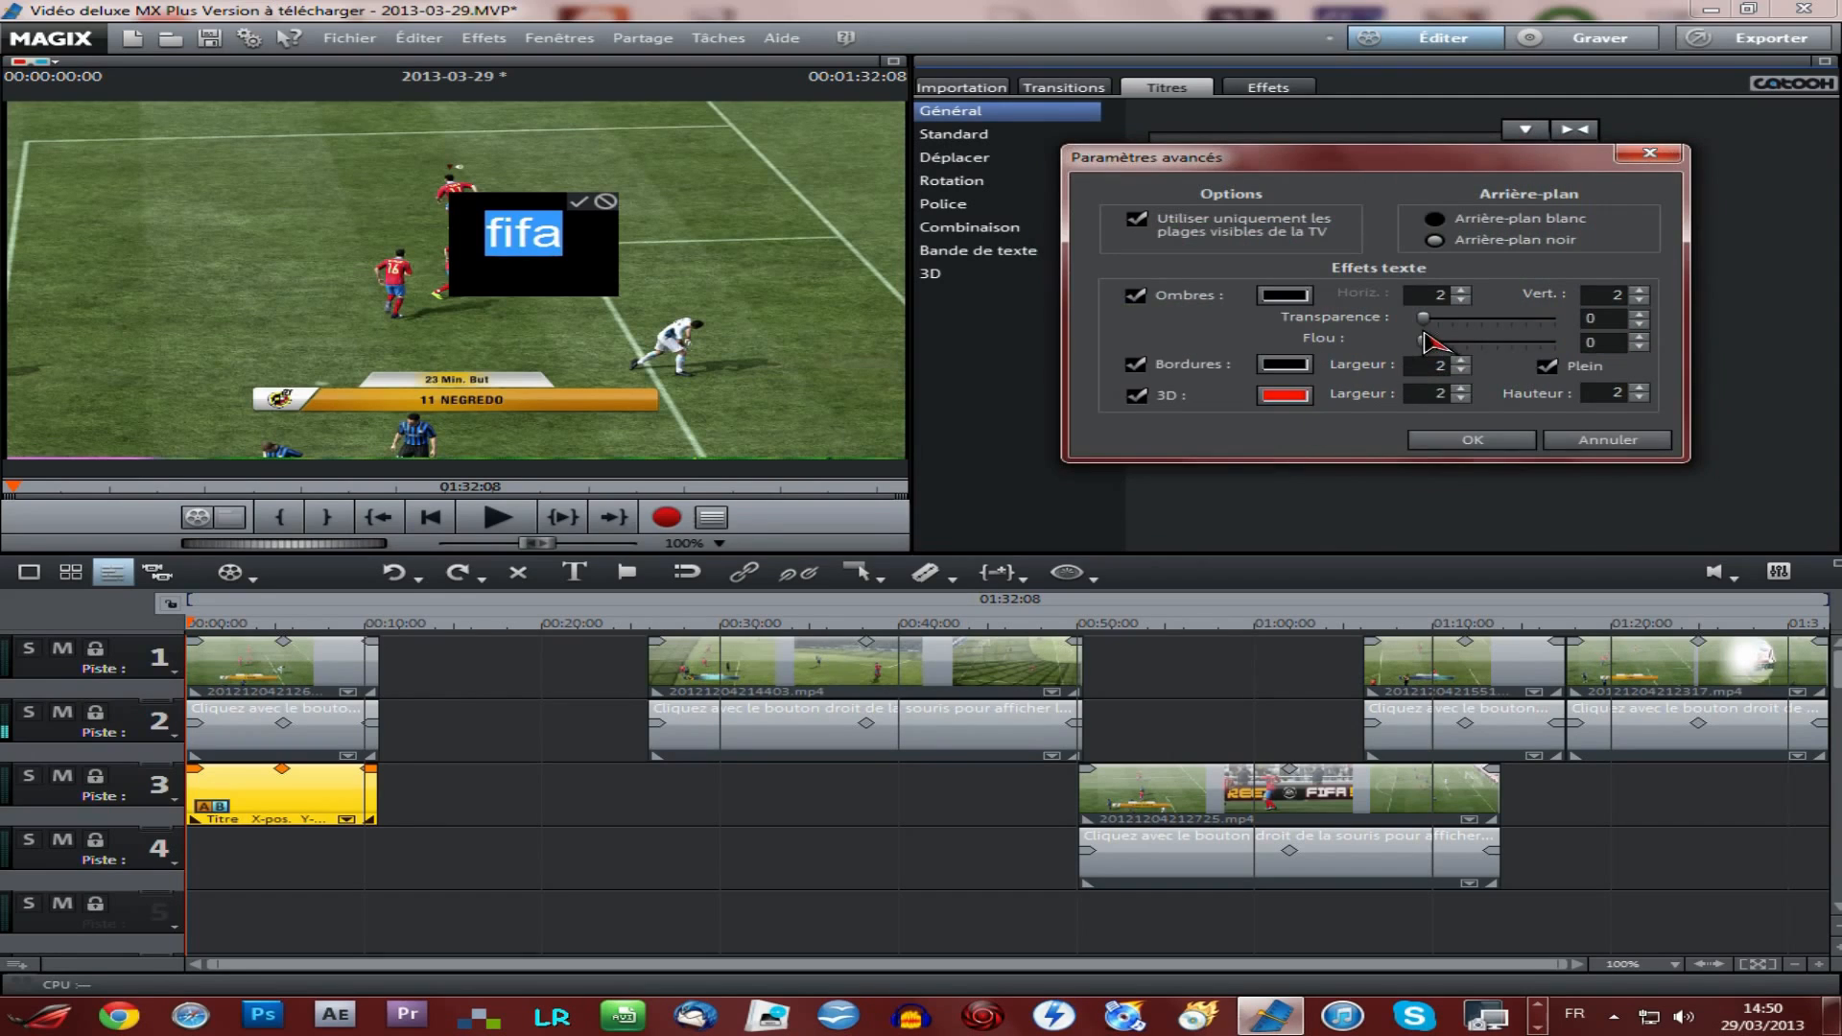
pyautogui.click(1460, 394)
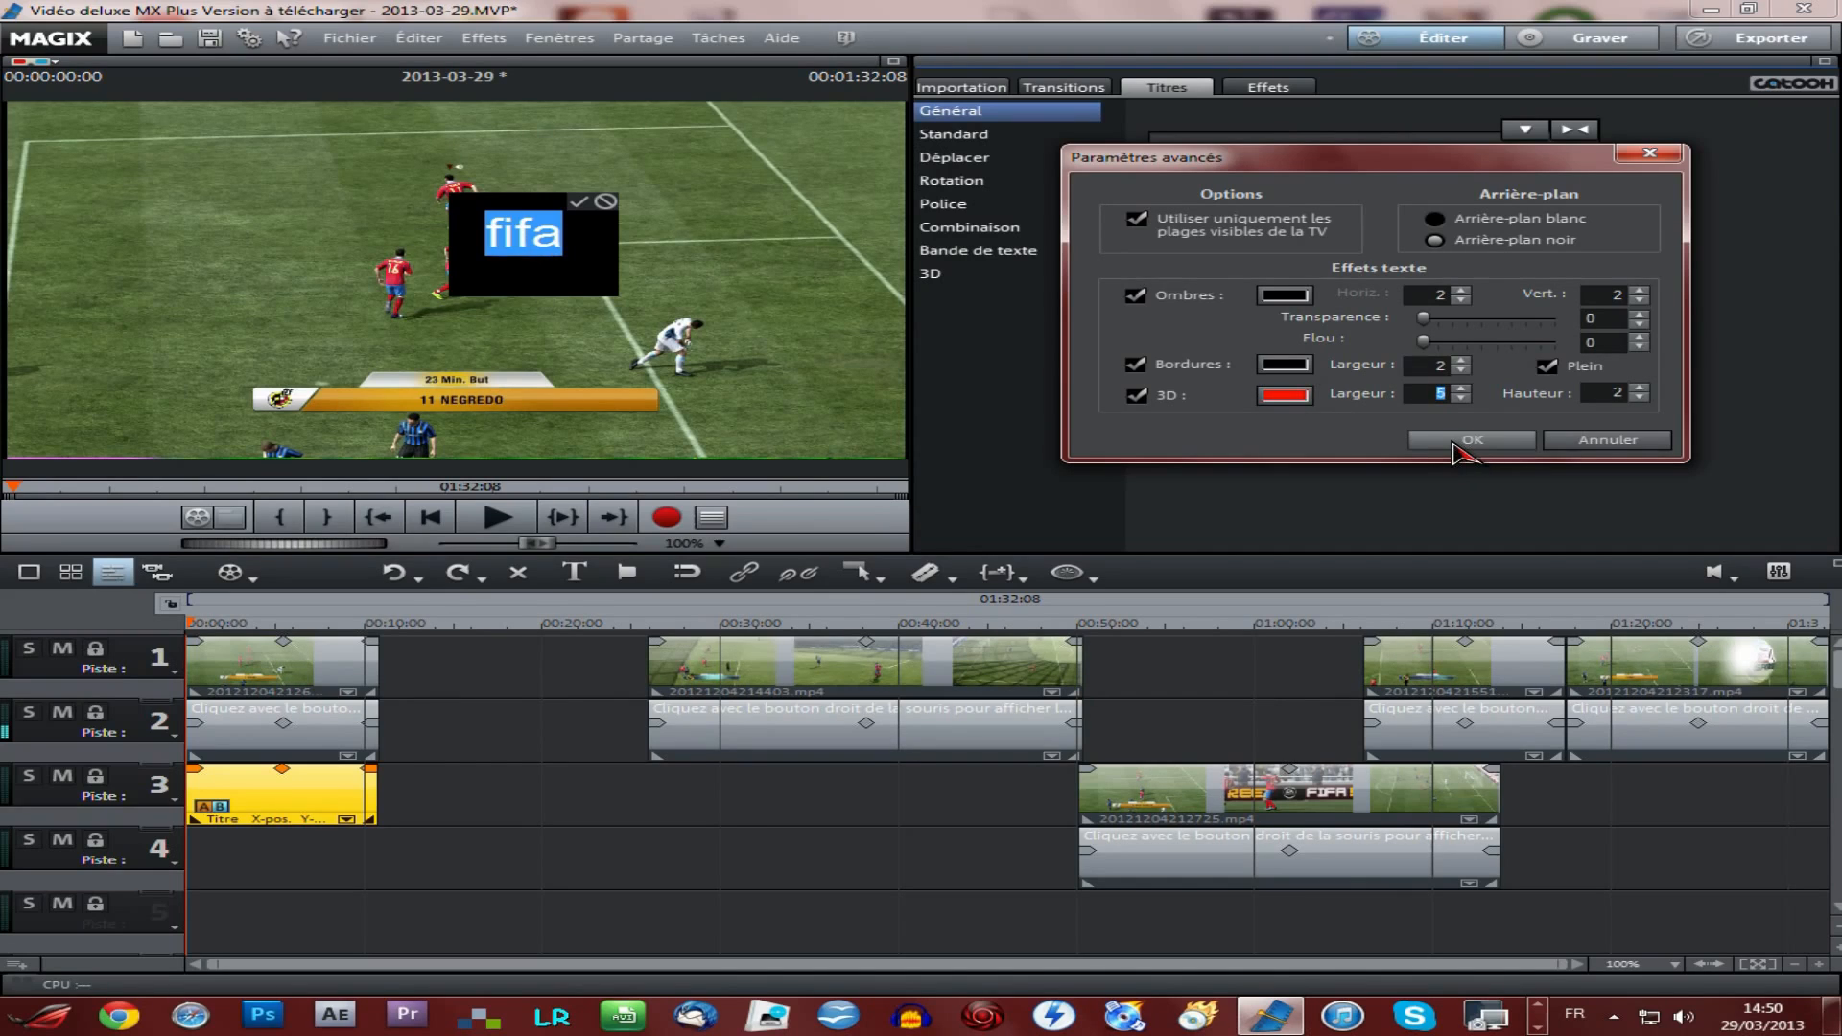
pyautogui.click(1468, 439)
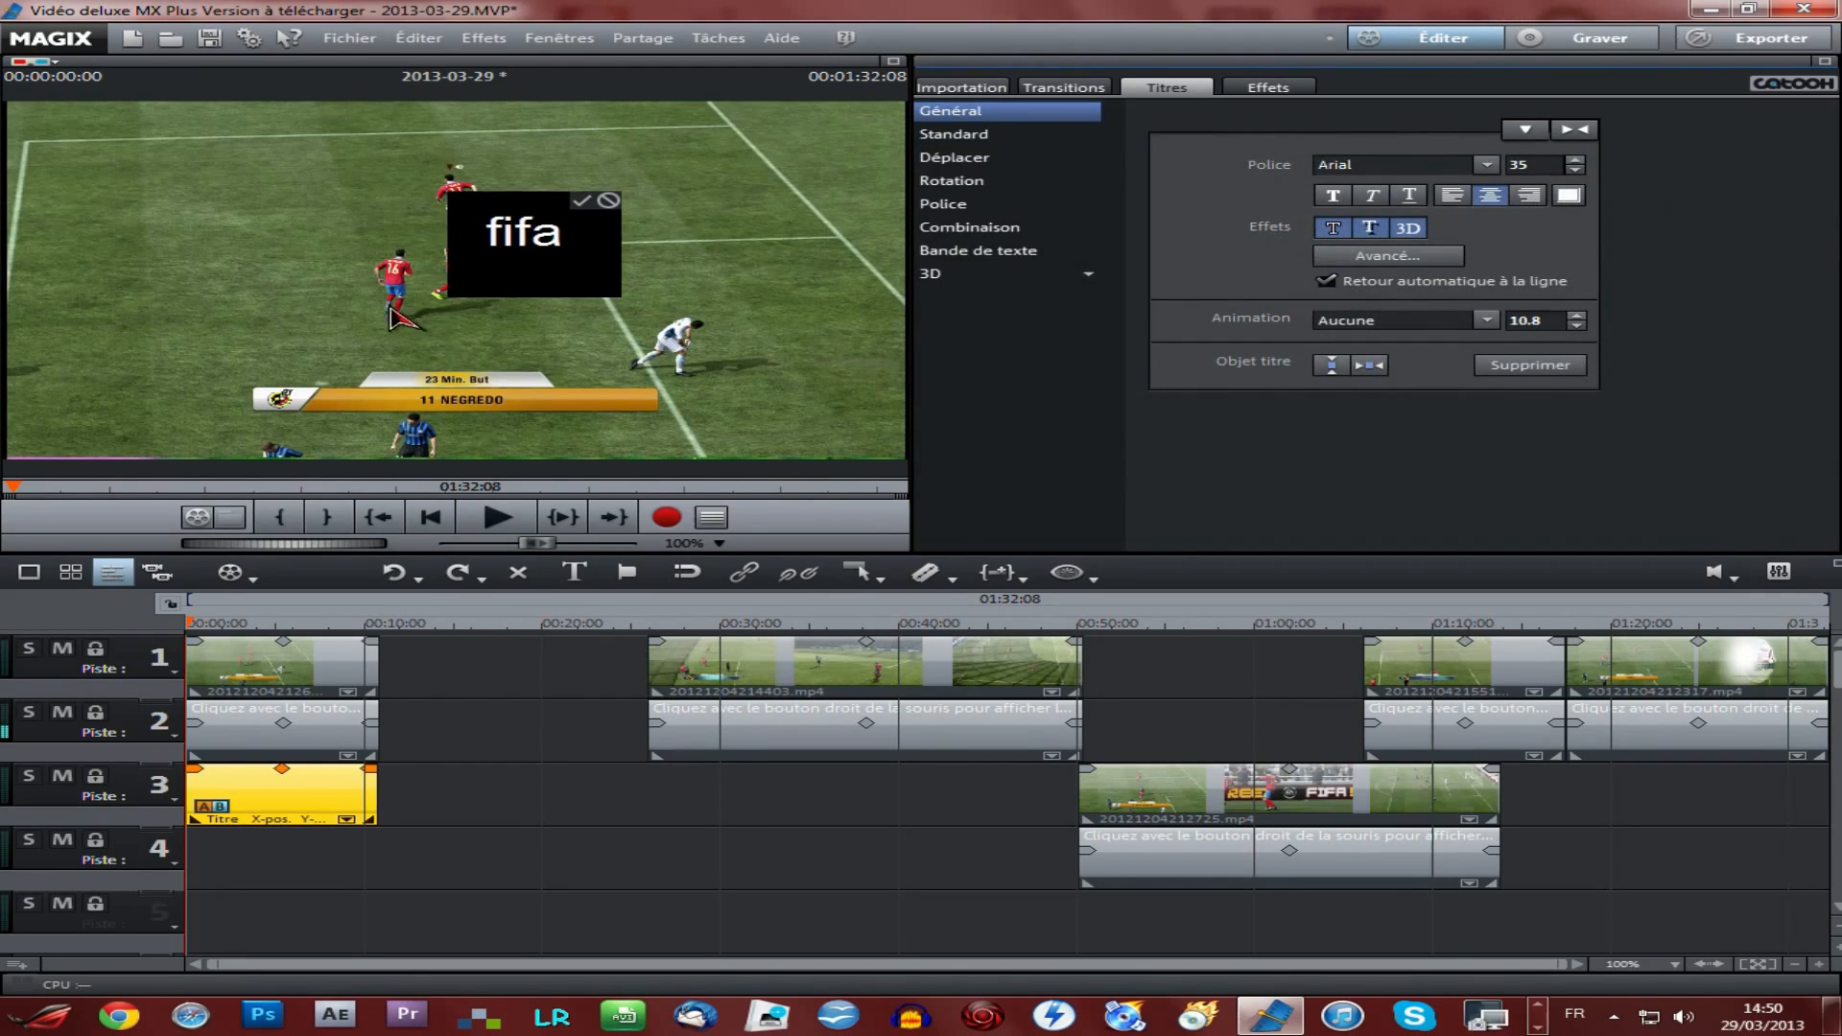
pyautogui.click(580, 204)
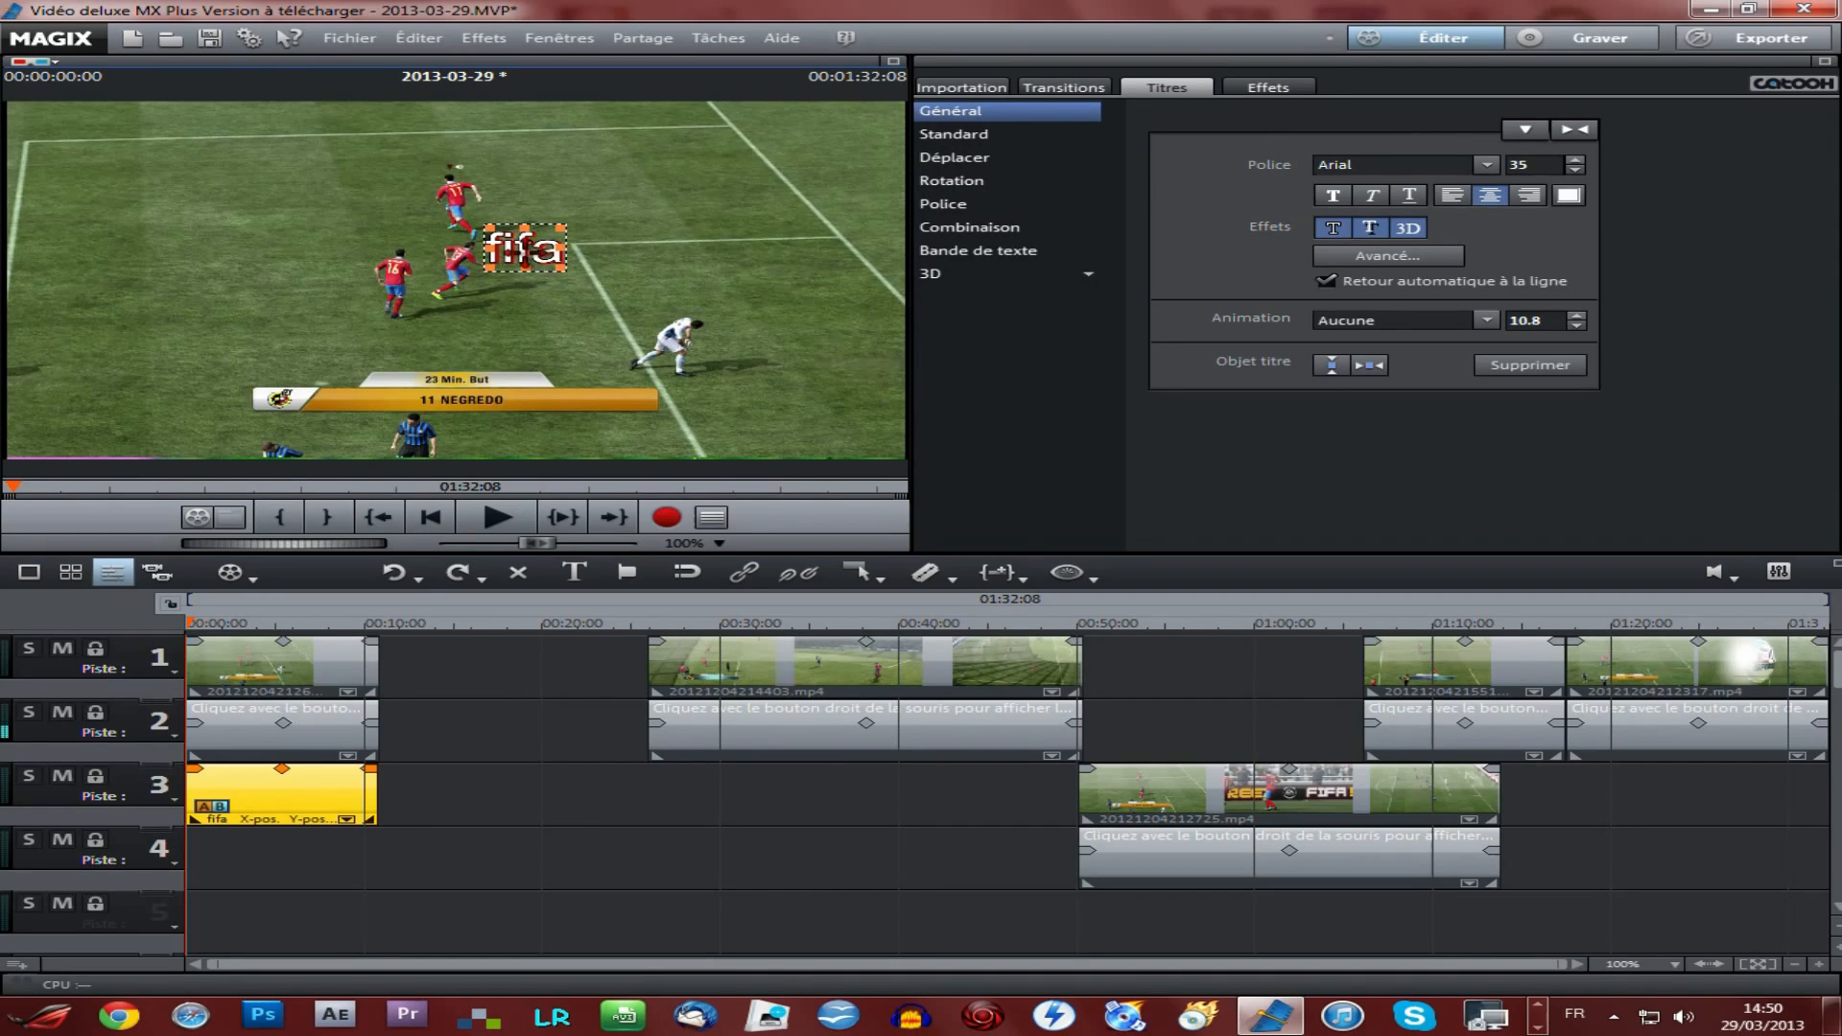
# Step: Enlarge the fifa title in the preview to font size 119 and move it to the middle of the picture
pyautogui.doubleClick(566, 251)
pyautogui.click(581, 202)
pyautogui.moveTo(566, 273); pyautogui.dragTo(754, 383)
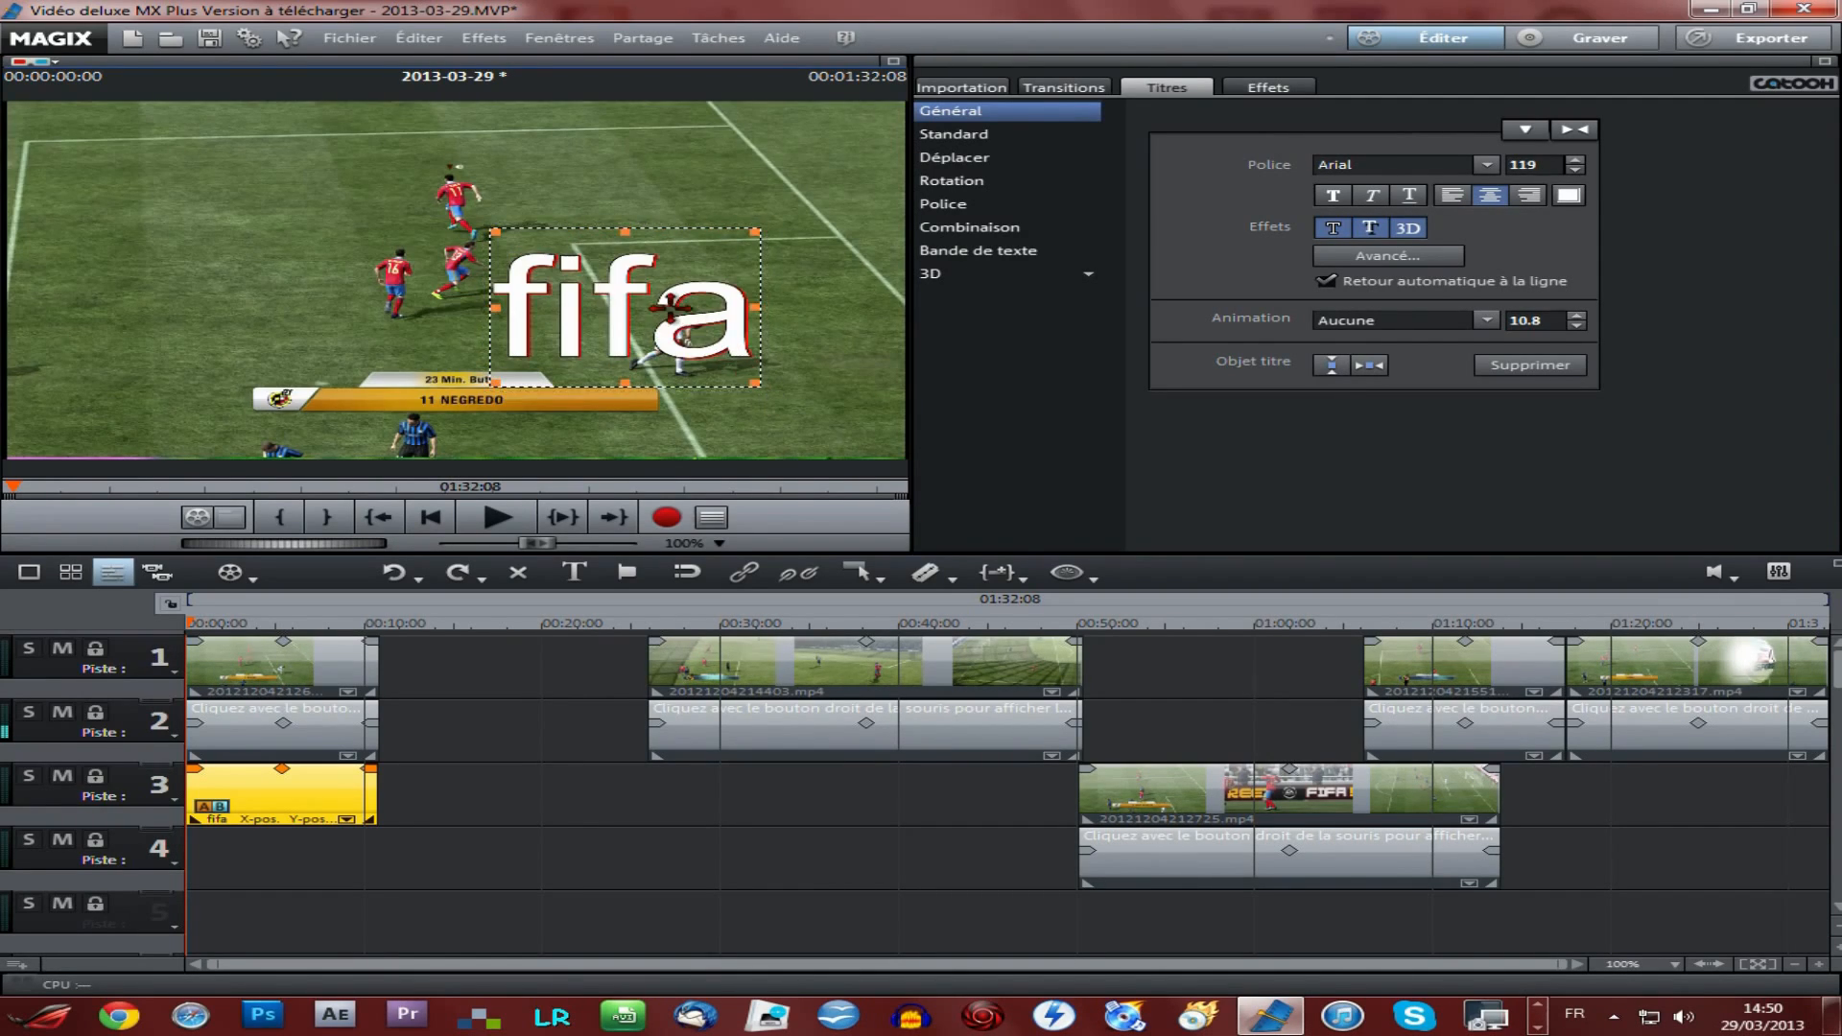
pyautogui.moveTo(666, 305); pyautogui.dragTo(502, 269)
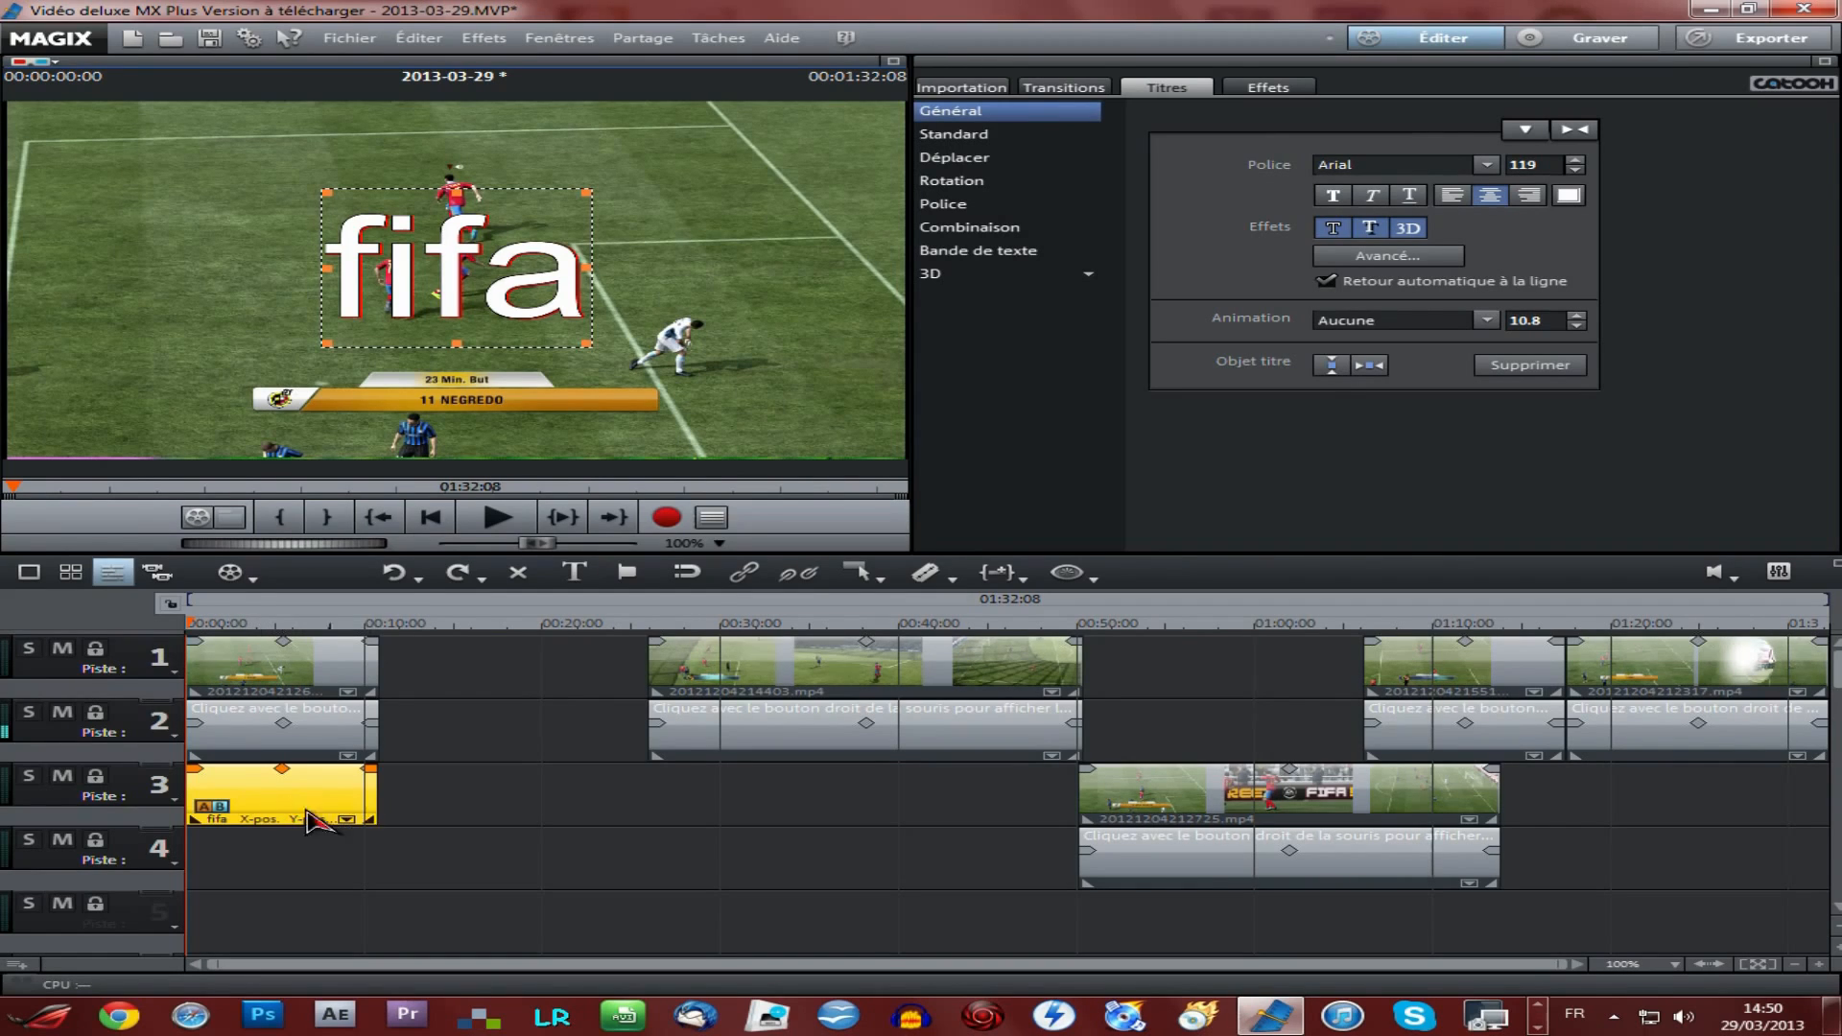
# Step: Set the fifa title's animation to De bas en haut
pyautogui.click(333, 656)
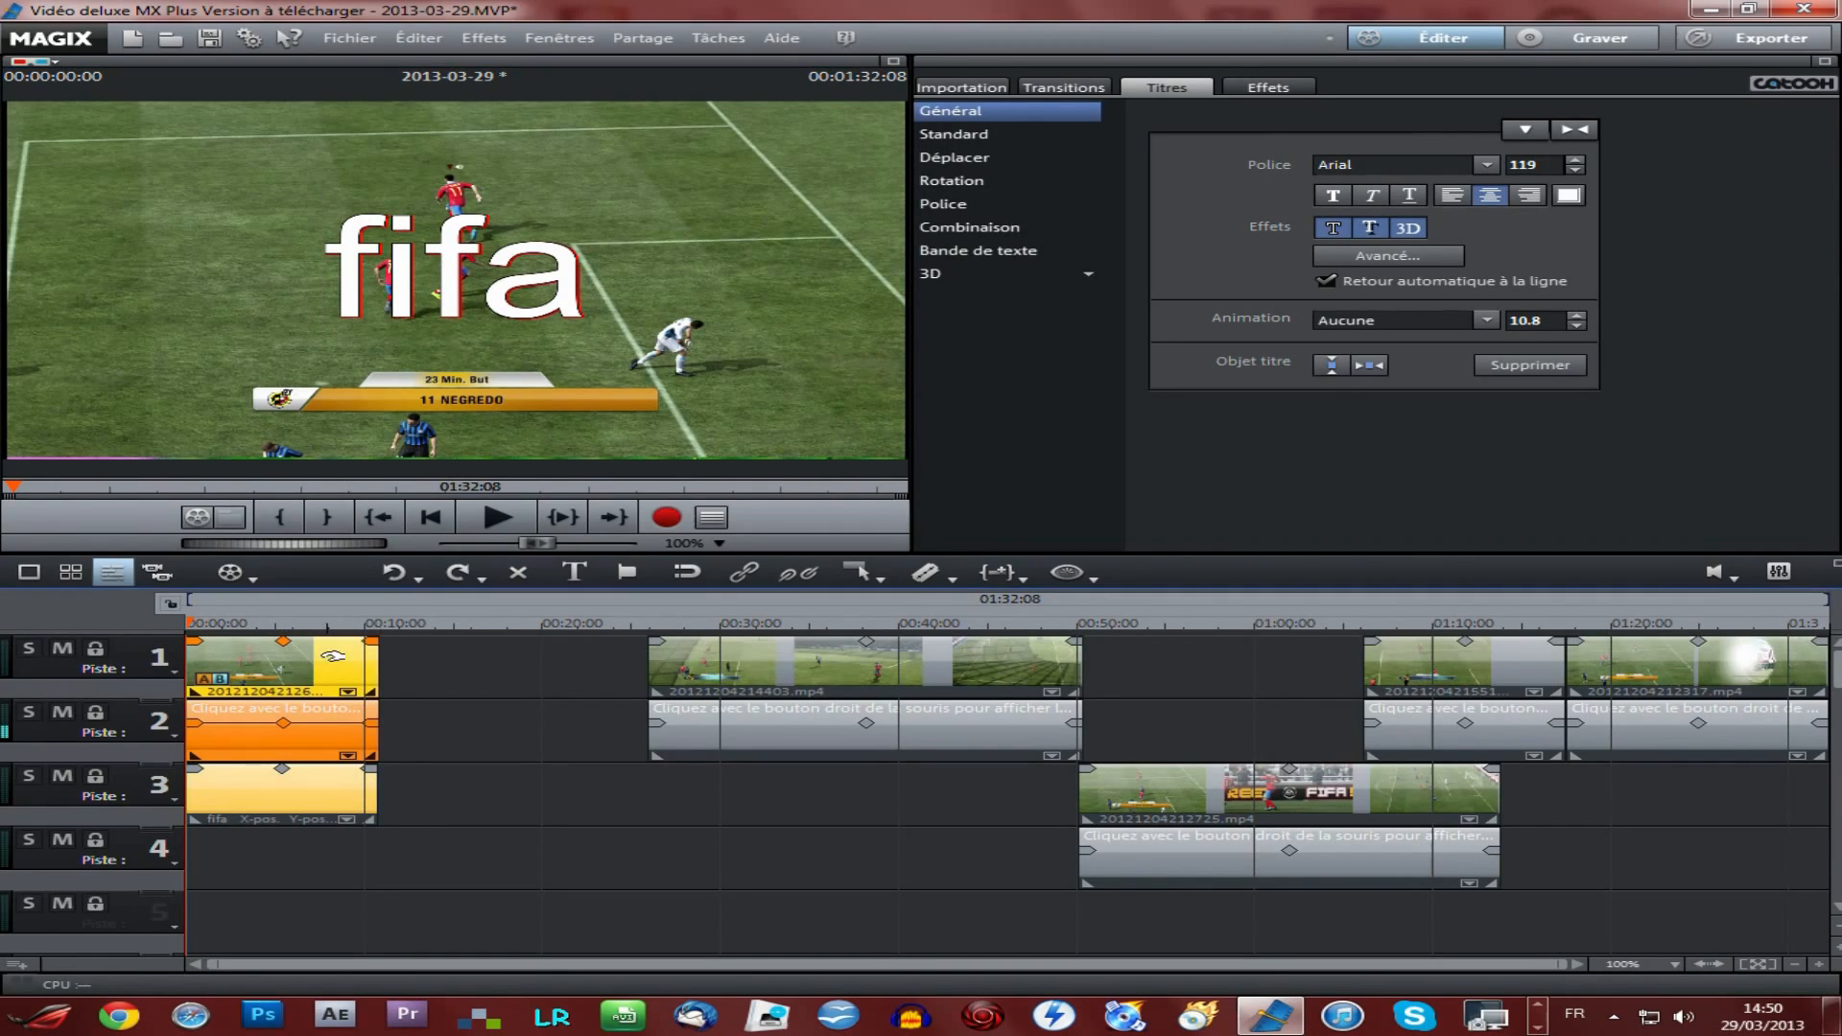
pyautogui.click(1487, 319)
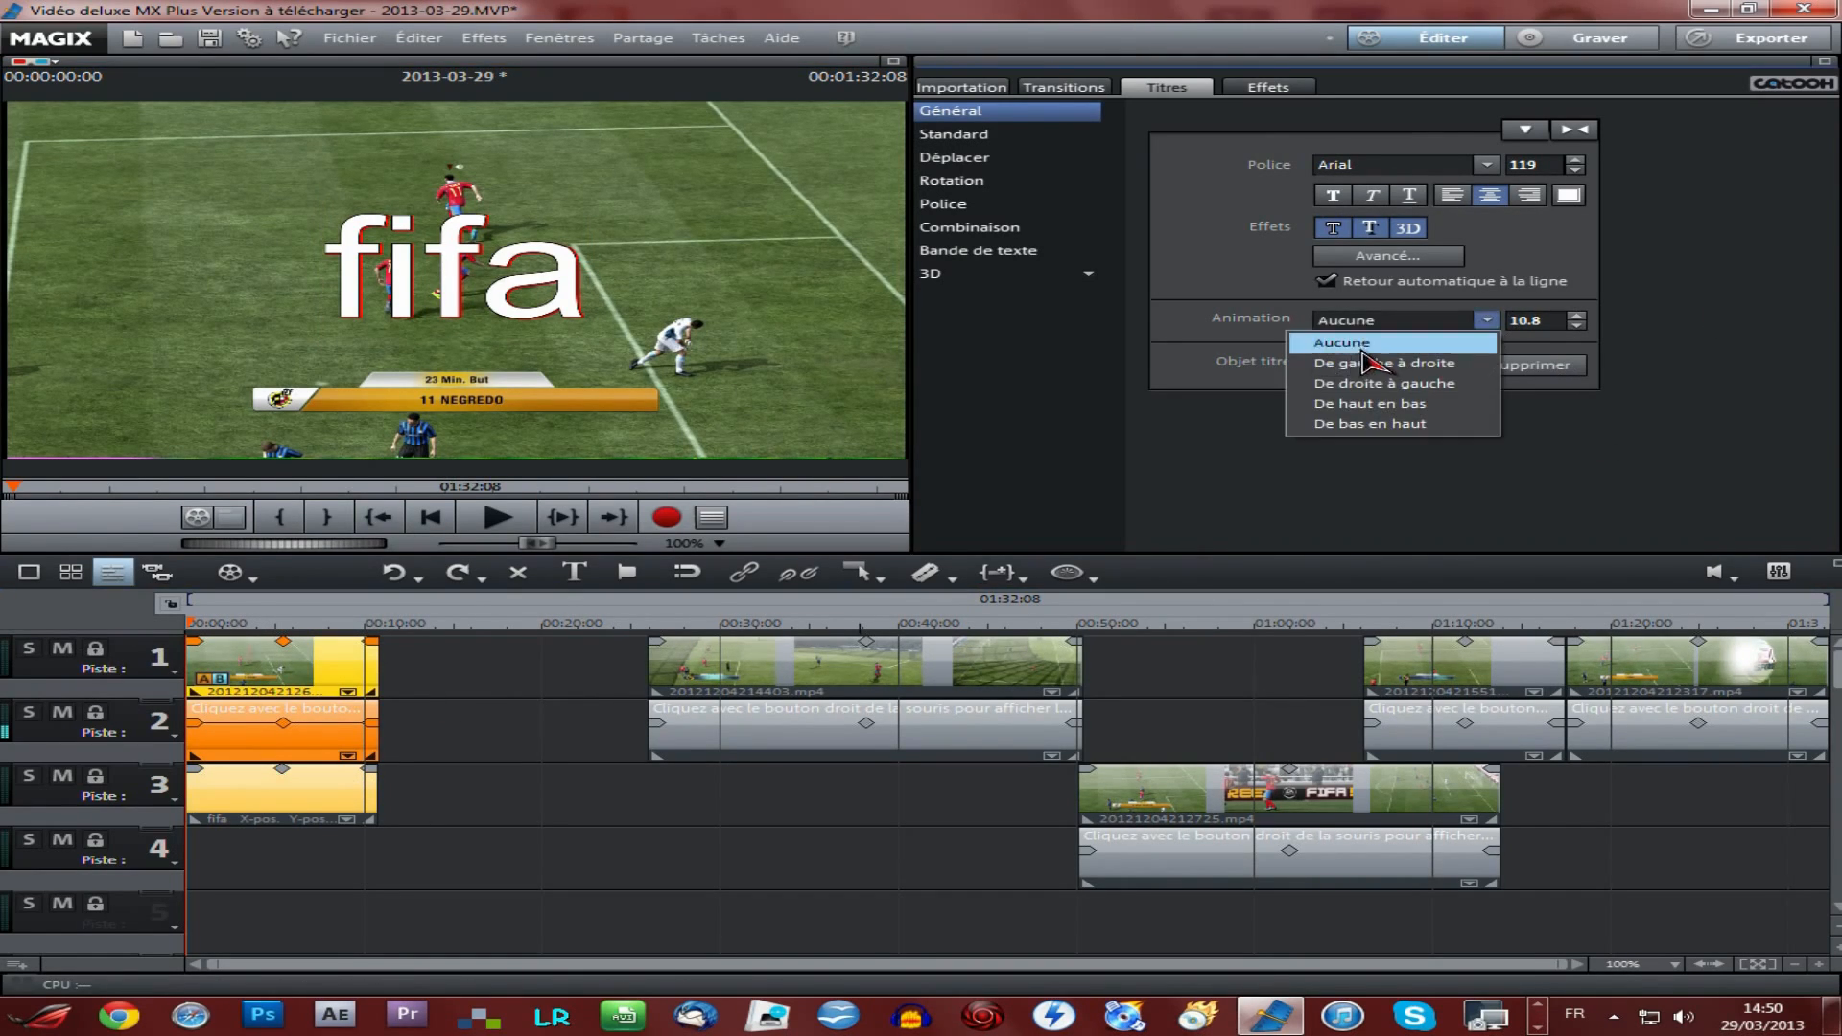
pyautogui.click(1207, 492)
pyautogui.click(253, 790)
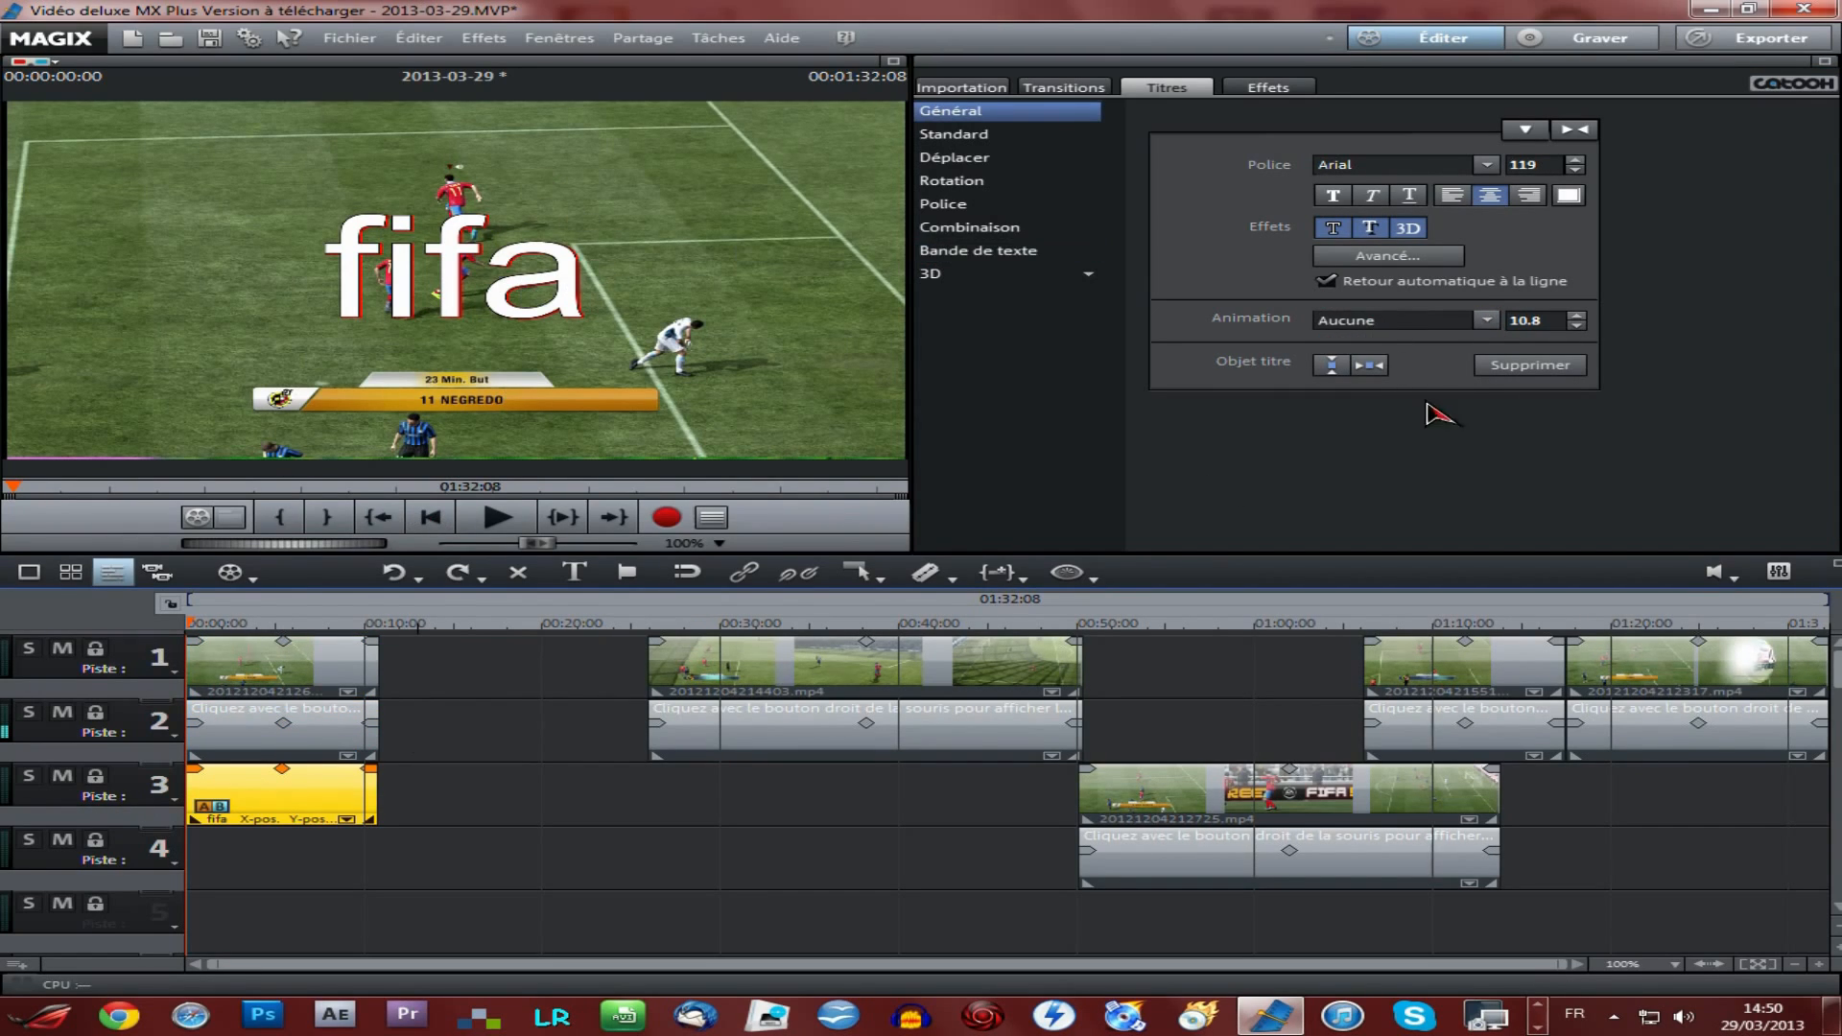
pyautogui.click(1486, 319)
pyautogui.click(1388, 426)
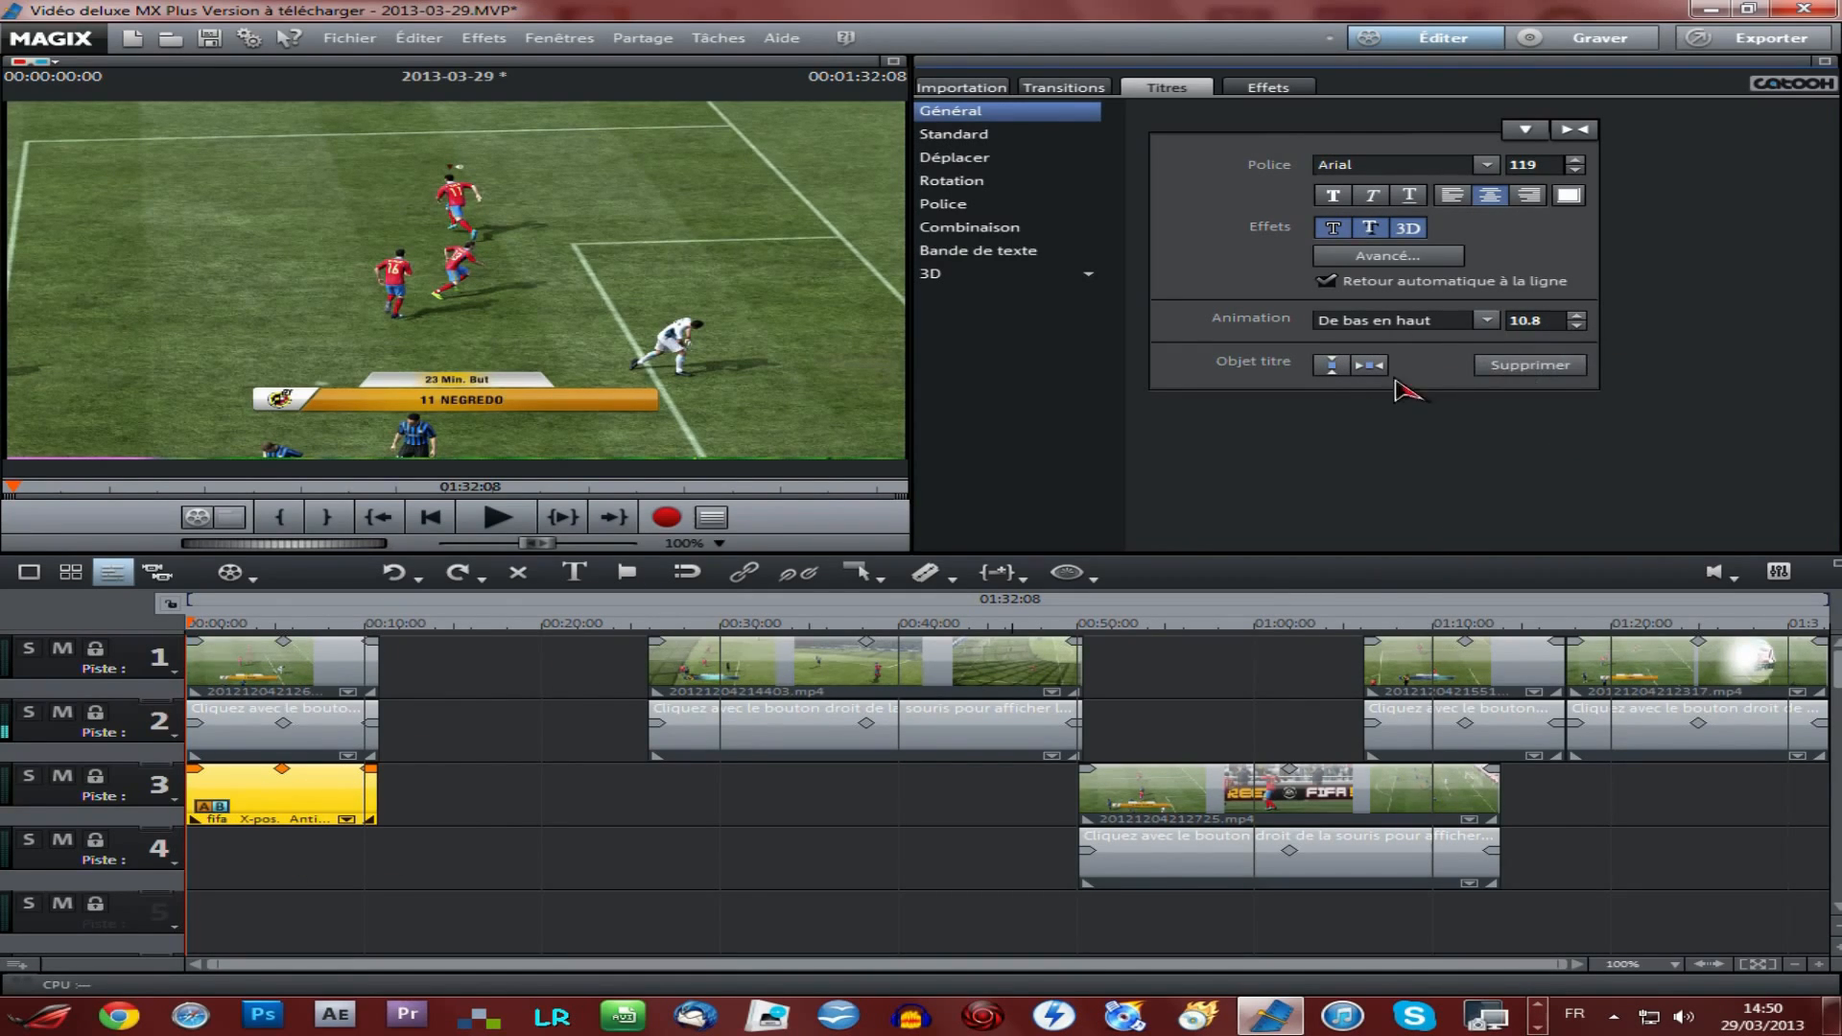
# Step: Deselect the title and play the opening seconds to check its upward animation, stopping before the first clip ends
pyautogui.click(438, 782)
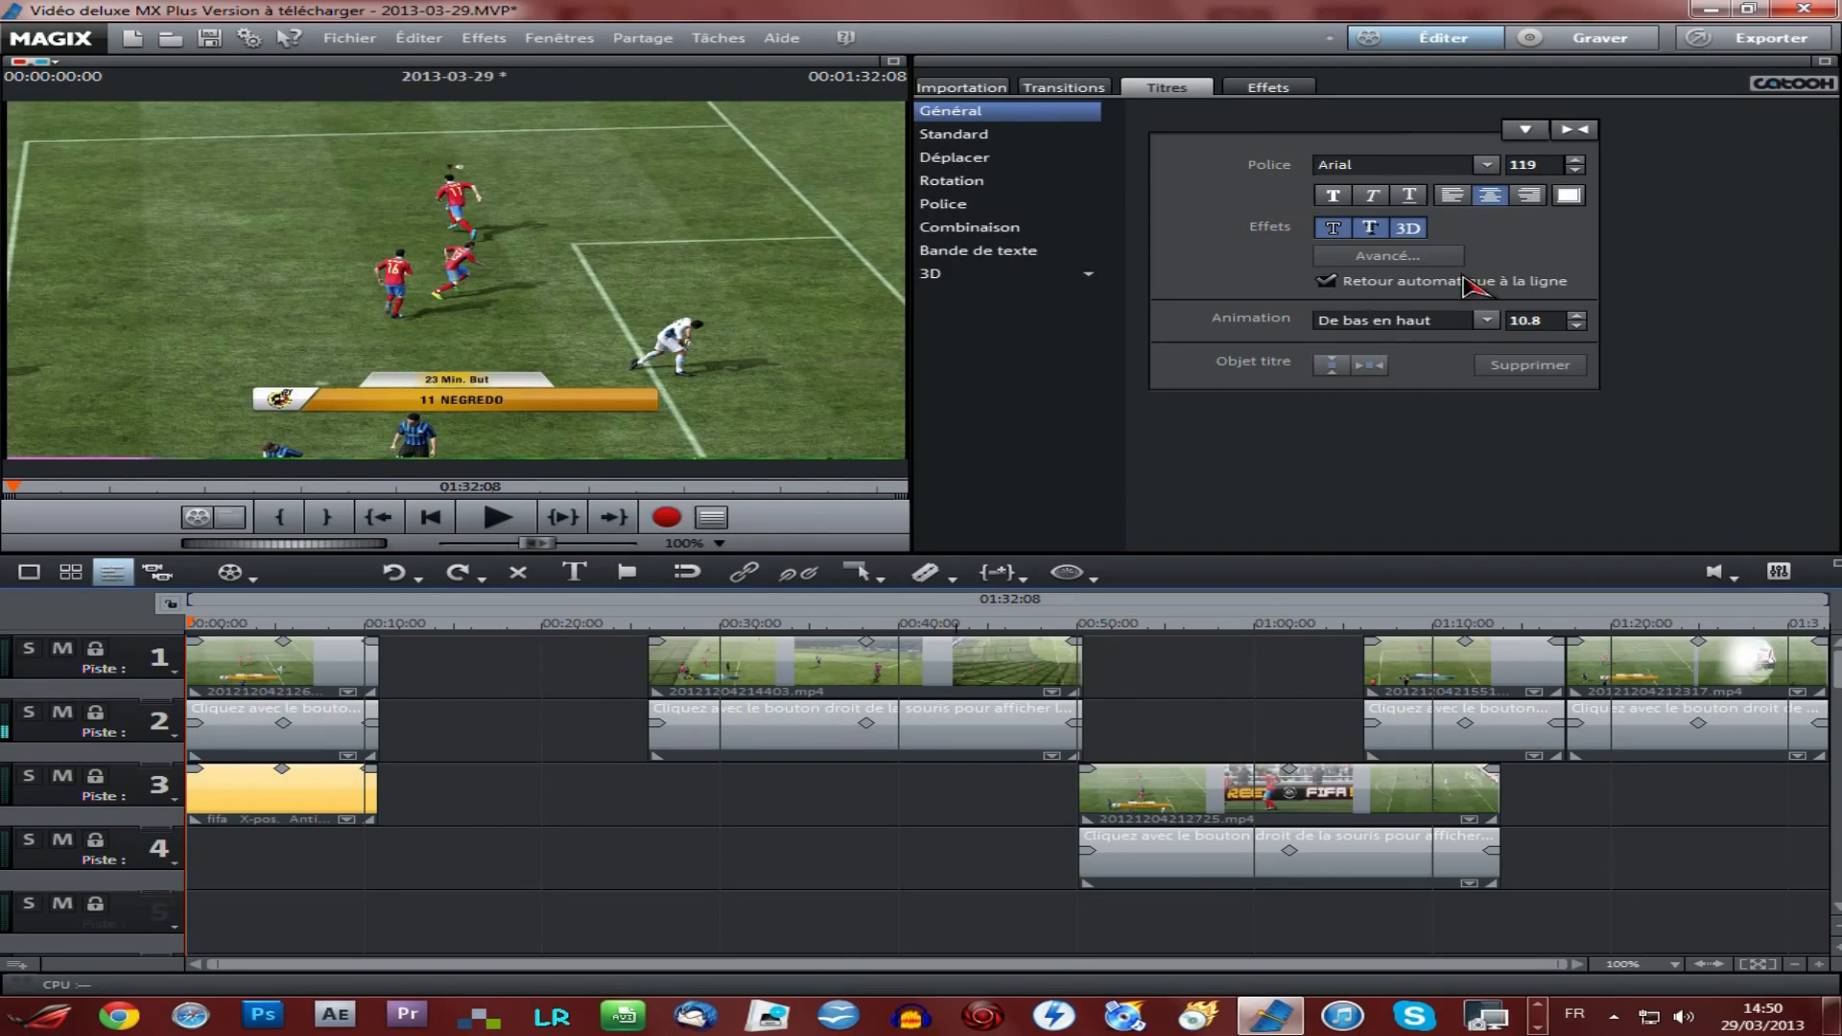
pyautogui.click(505, 526)
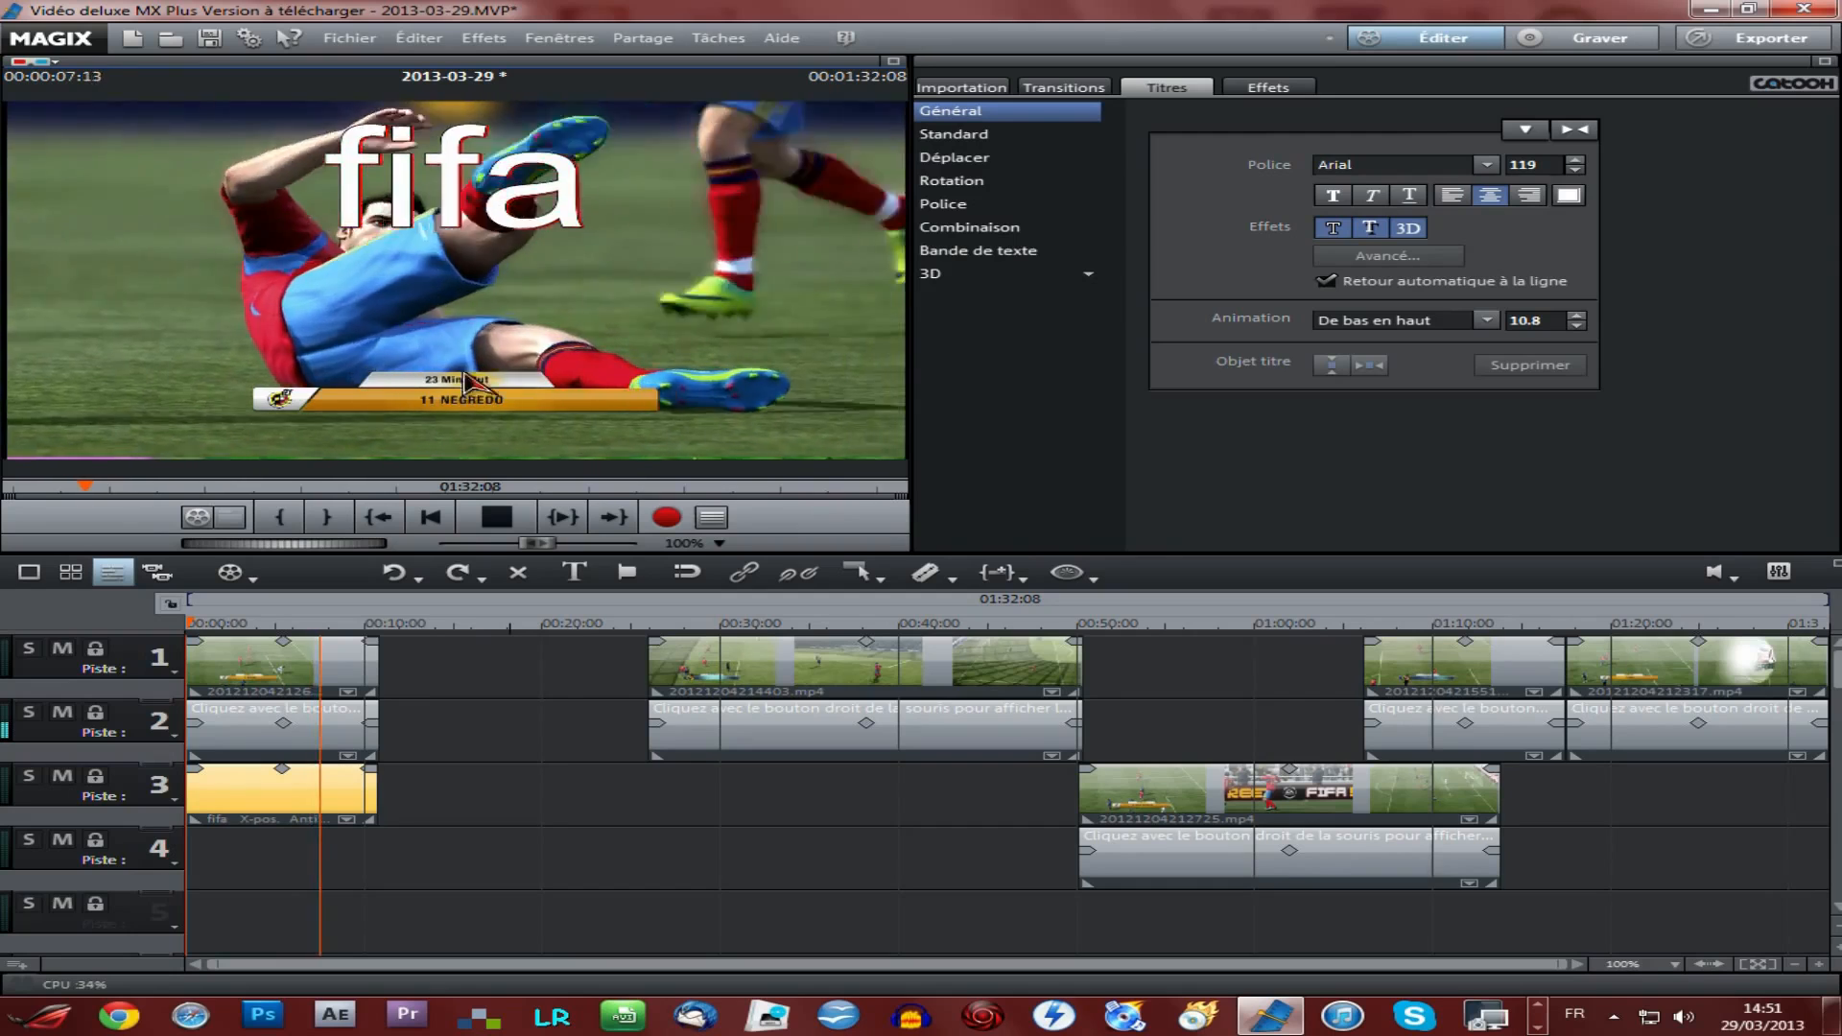
pyautogui.click(496, 523)
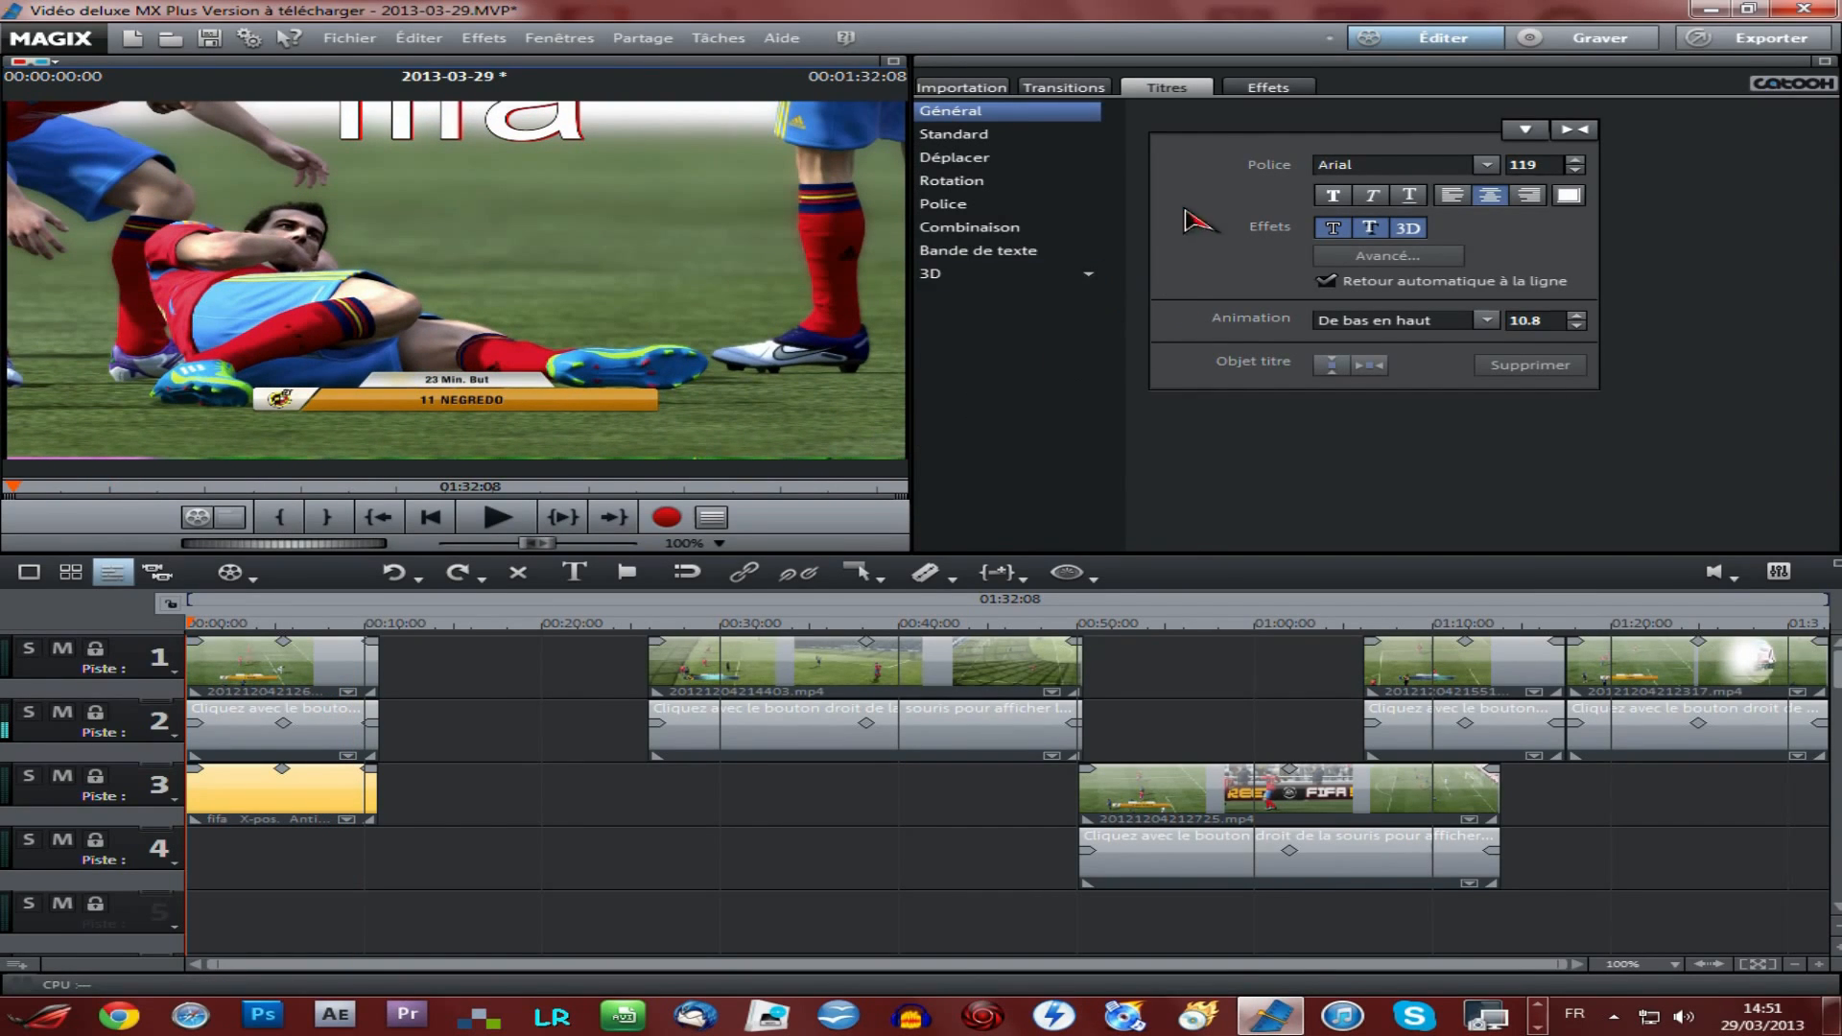
# Step: Apply the Coloré et déformé title template from the Police category to the fifa title on track 3 and play back the result
pyautogui.click(1284, 91)
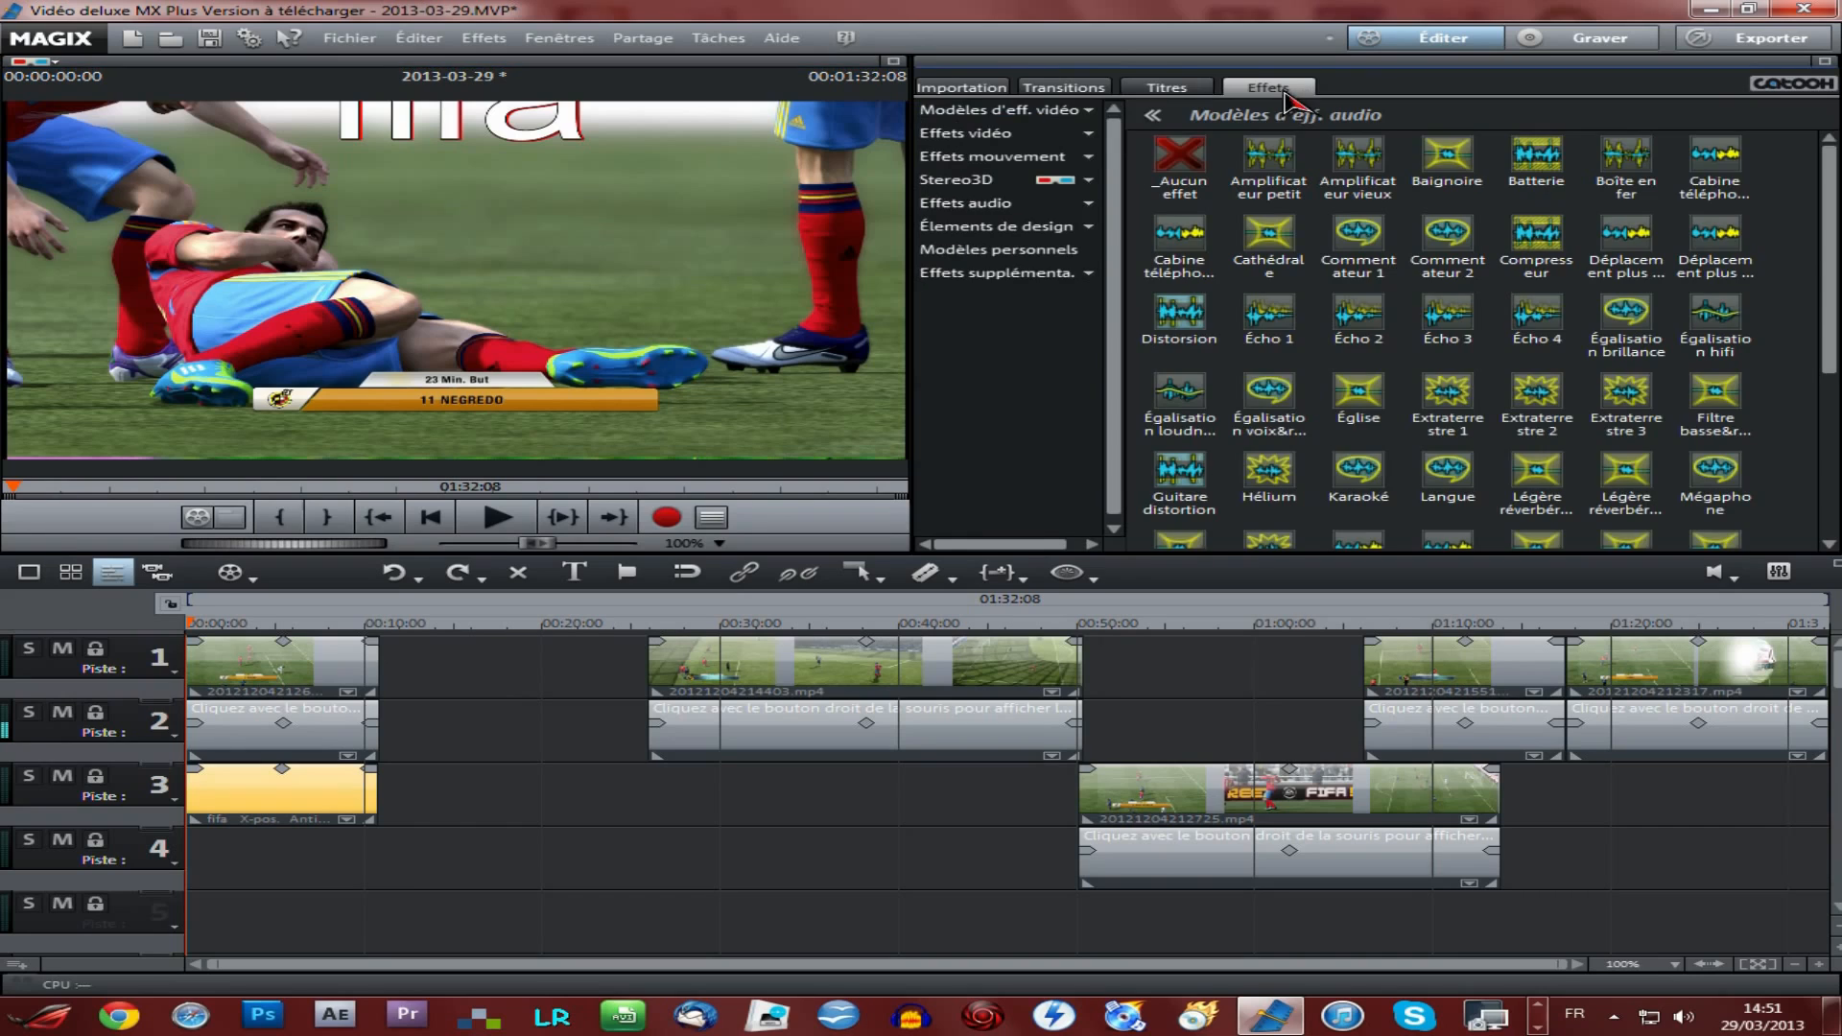
pyautogui.click(1175, 85)
pyautogui.click(951, 181)
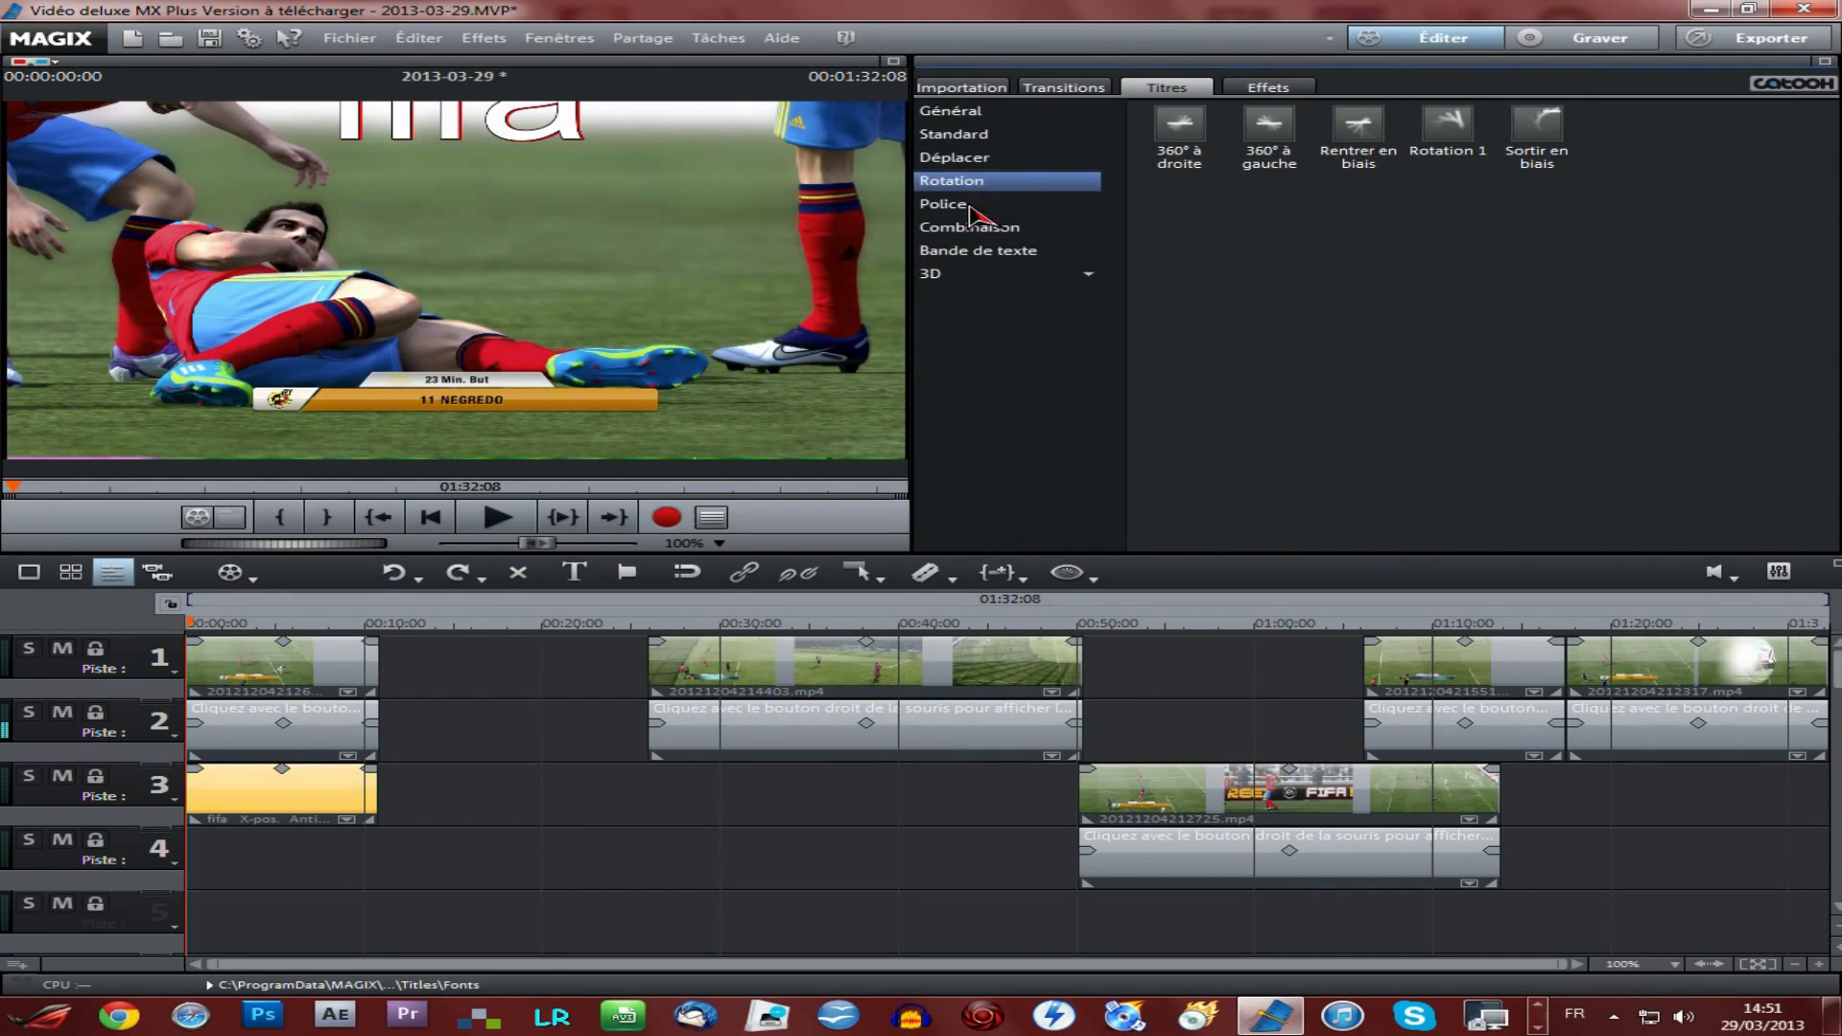
pyautogui.click(950, 203)
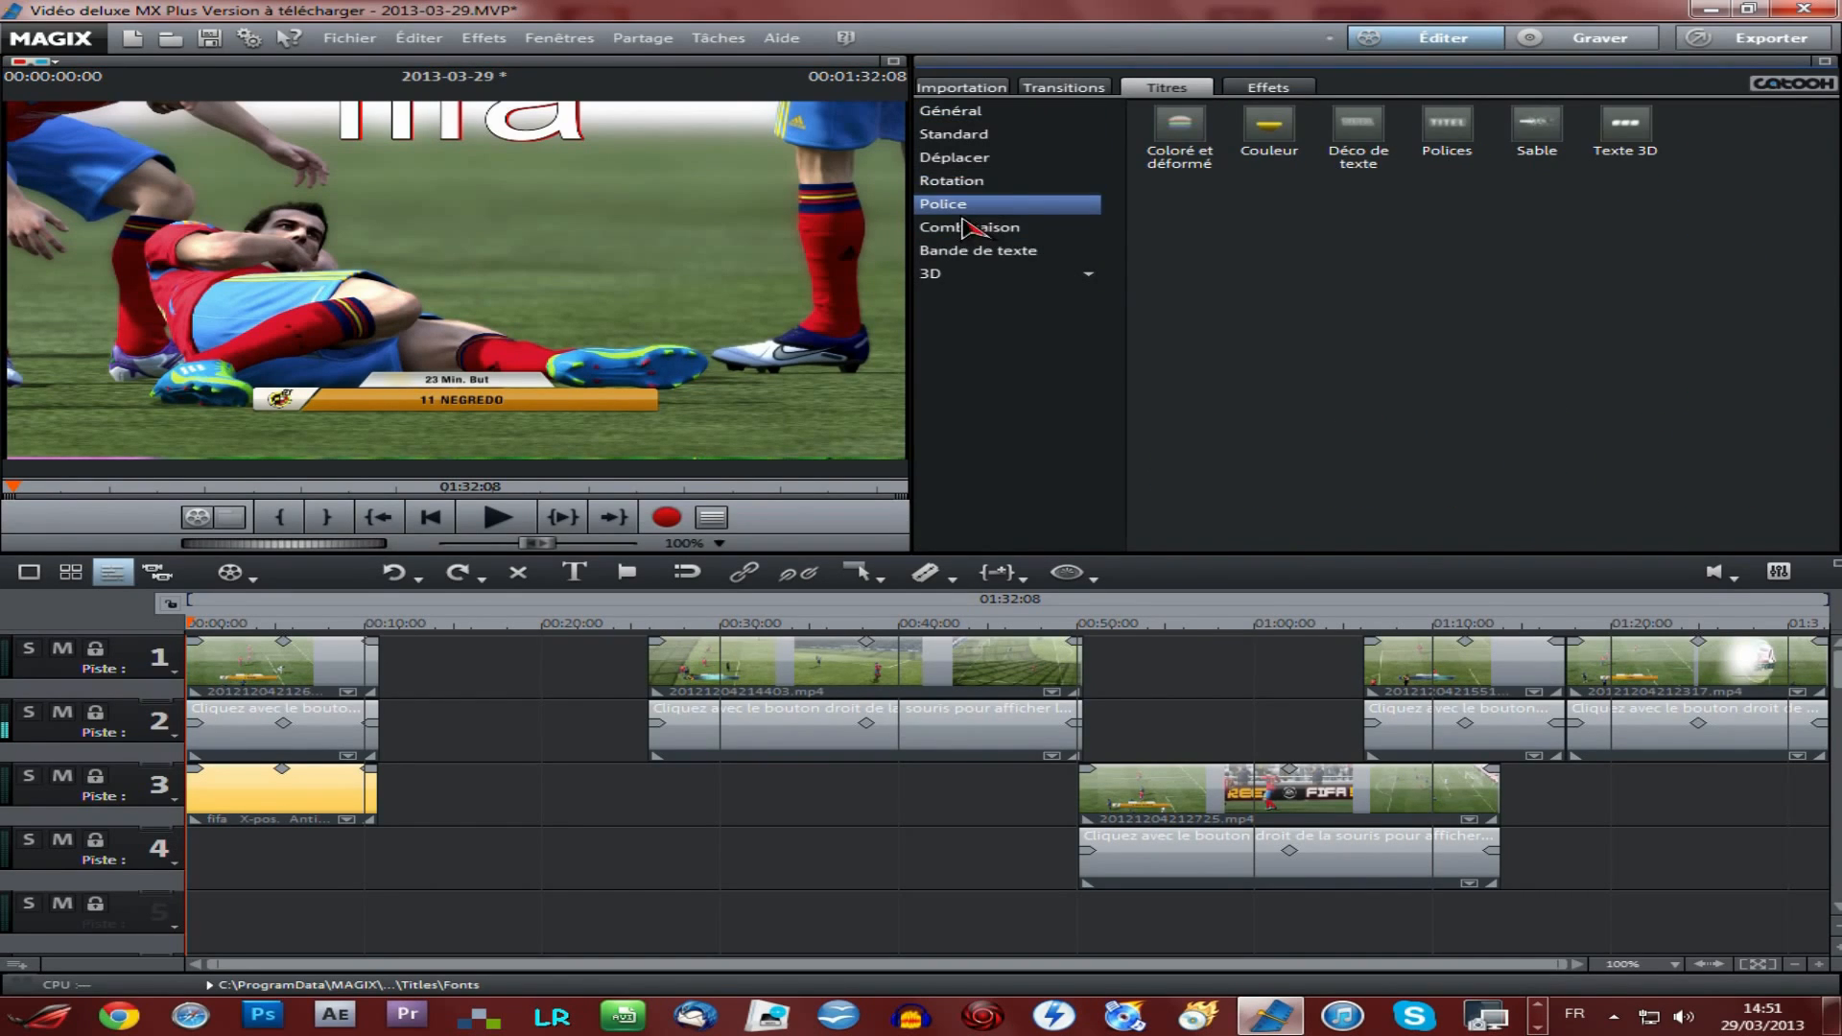
pyautogui.click(1193, 120)
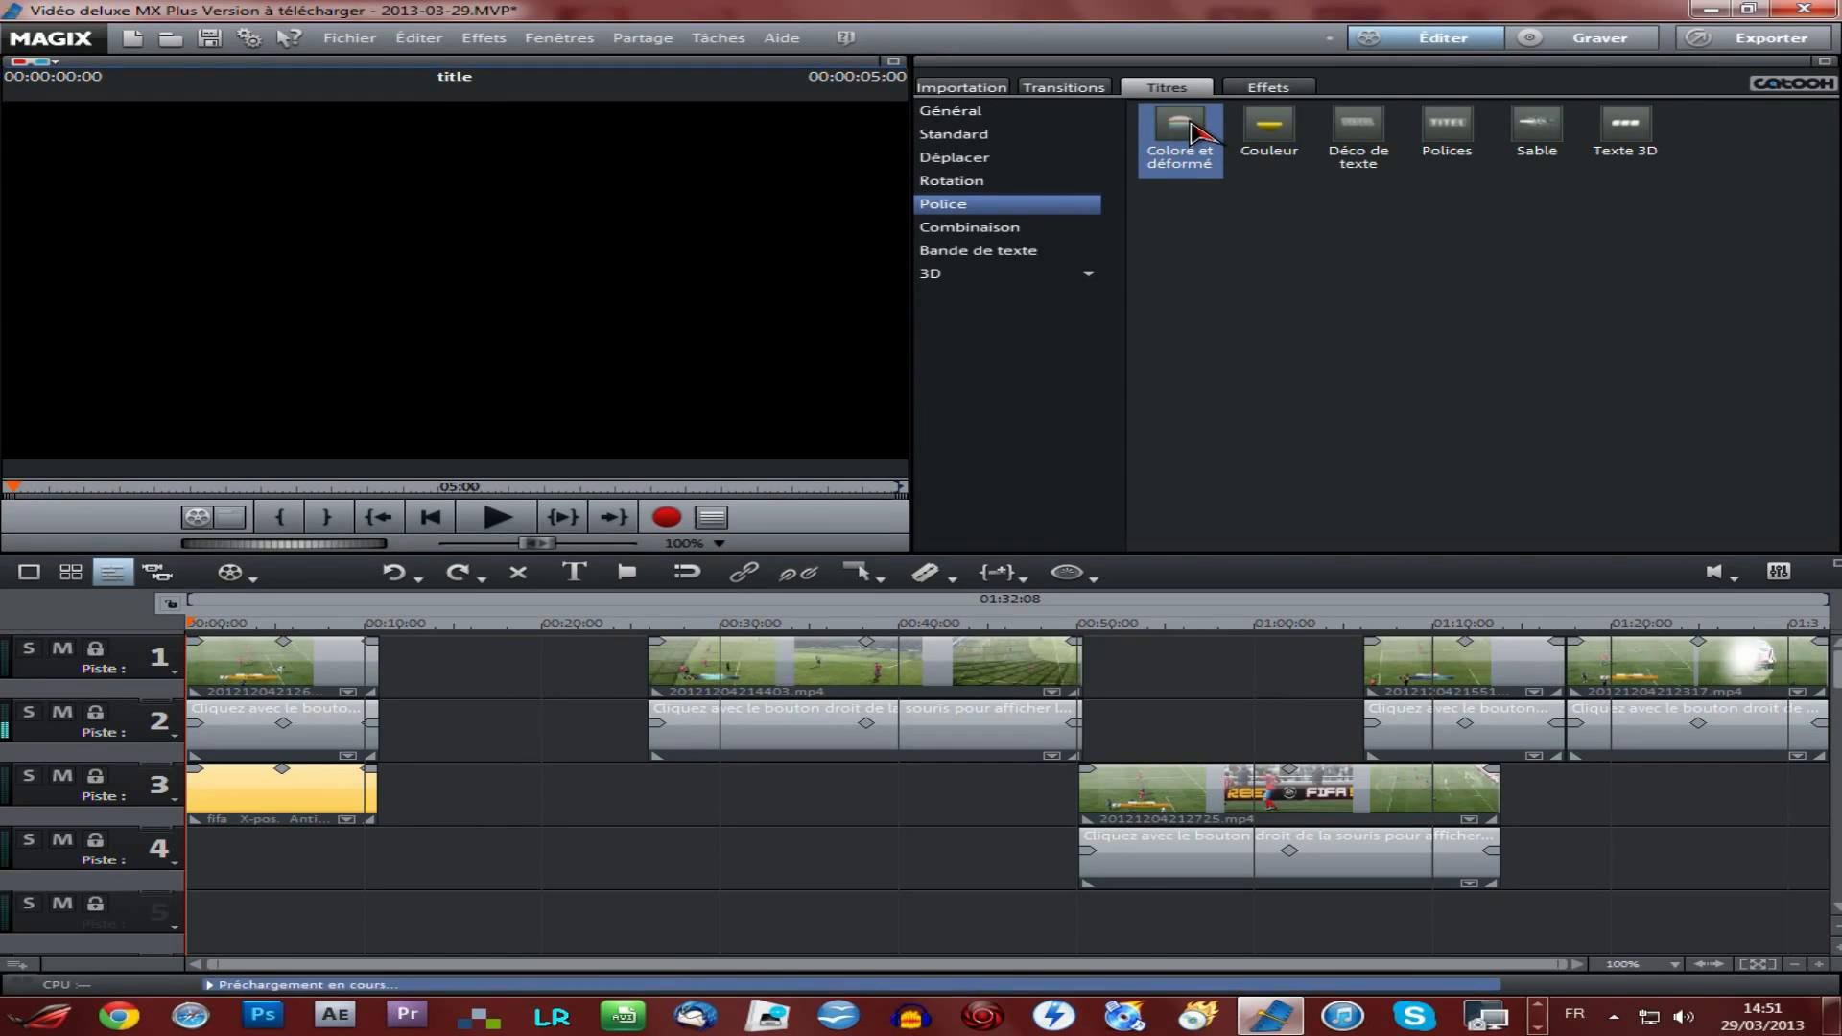
pyautogui.moveTo(876, 467); pyautogui.dragTo(252, 814)
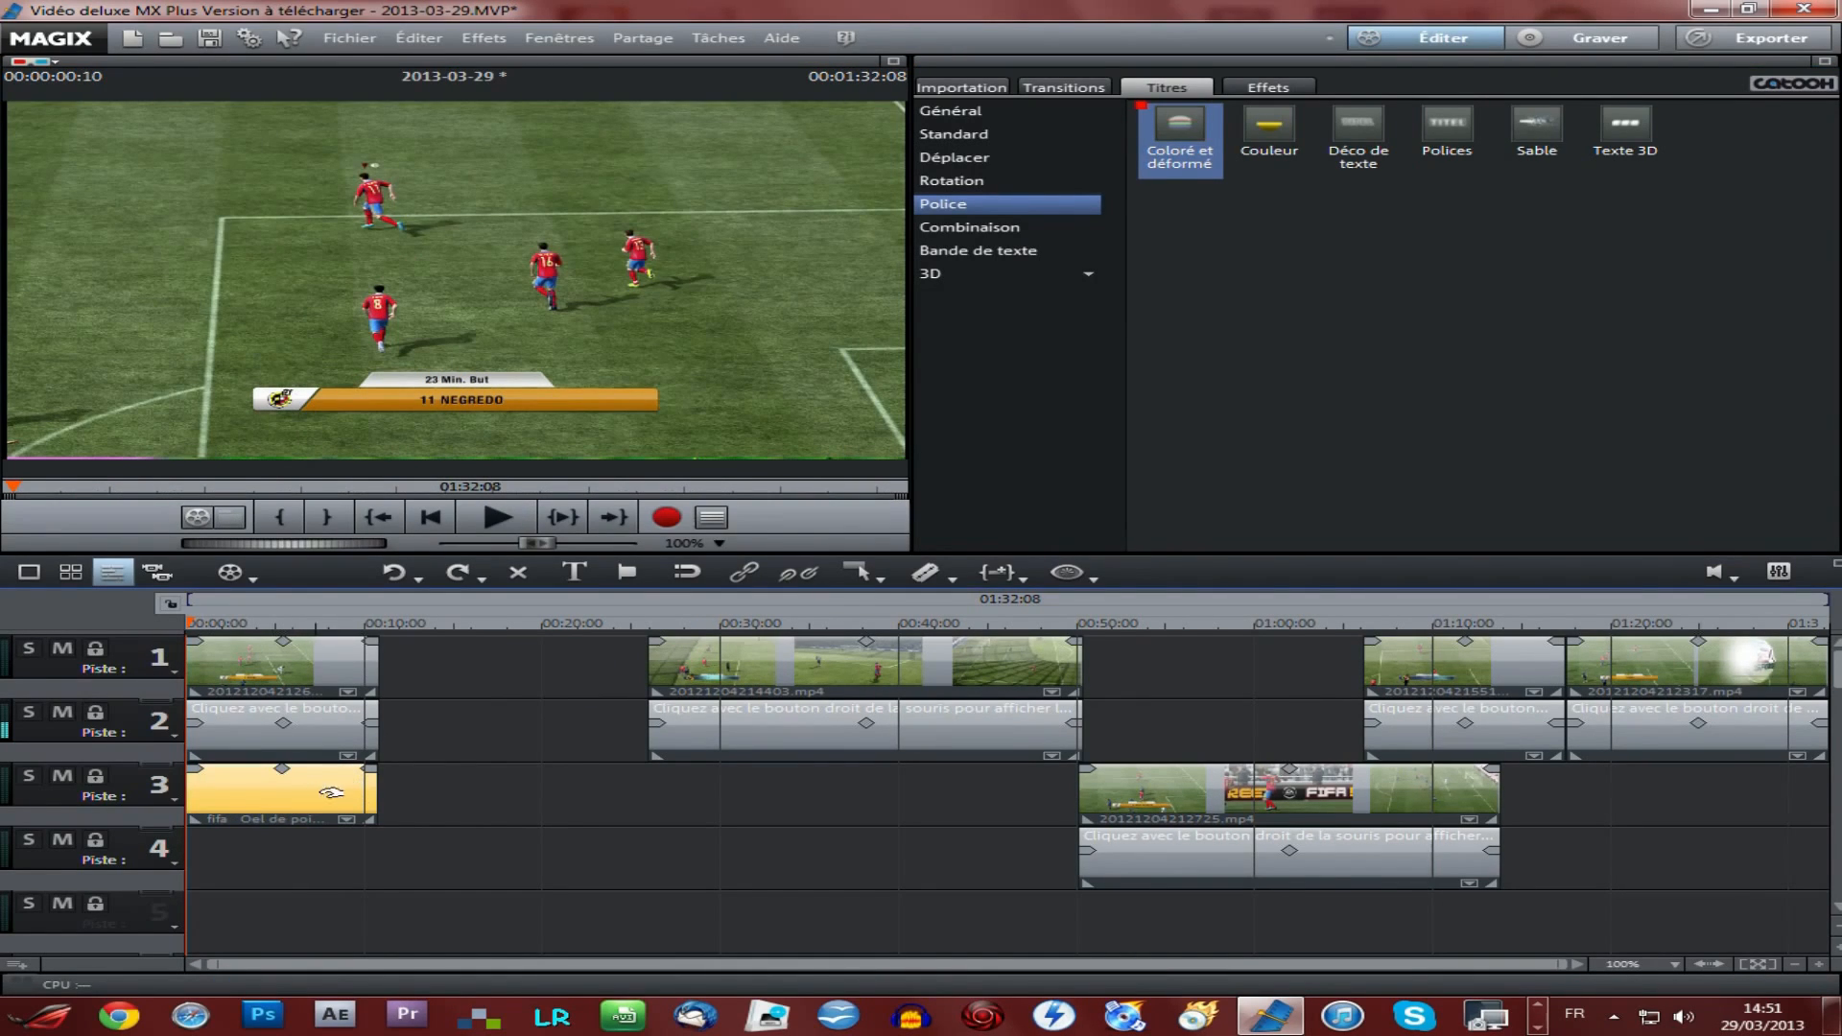
pyautogui.click(471, 528)
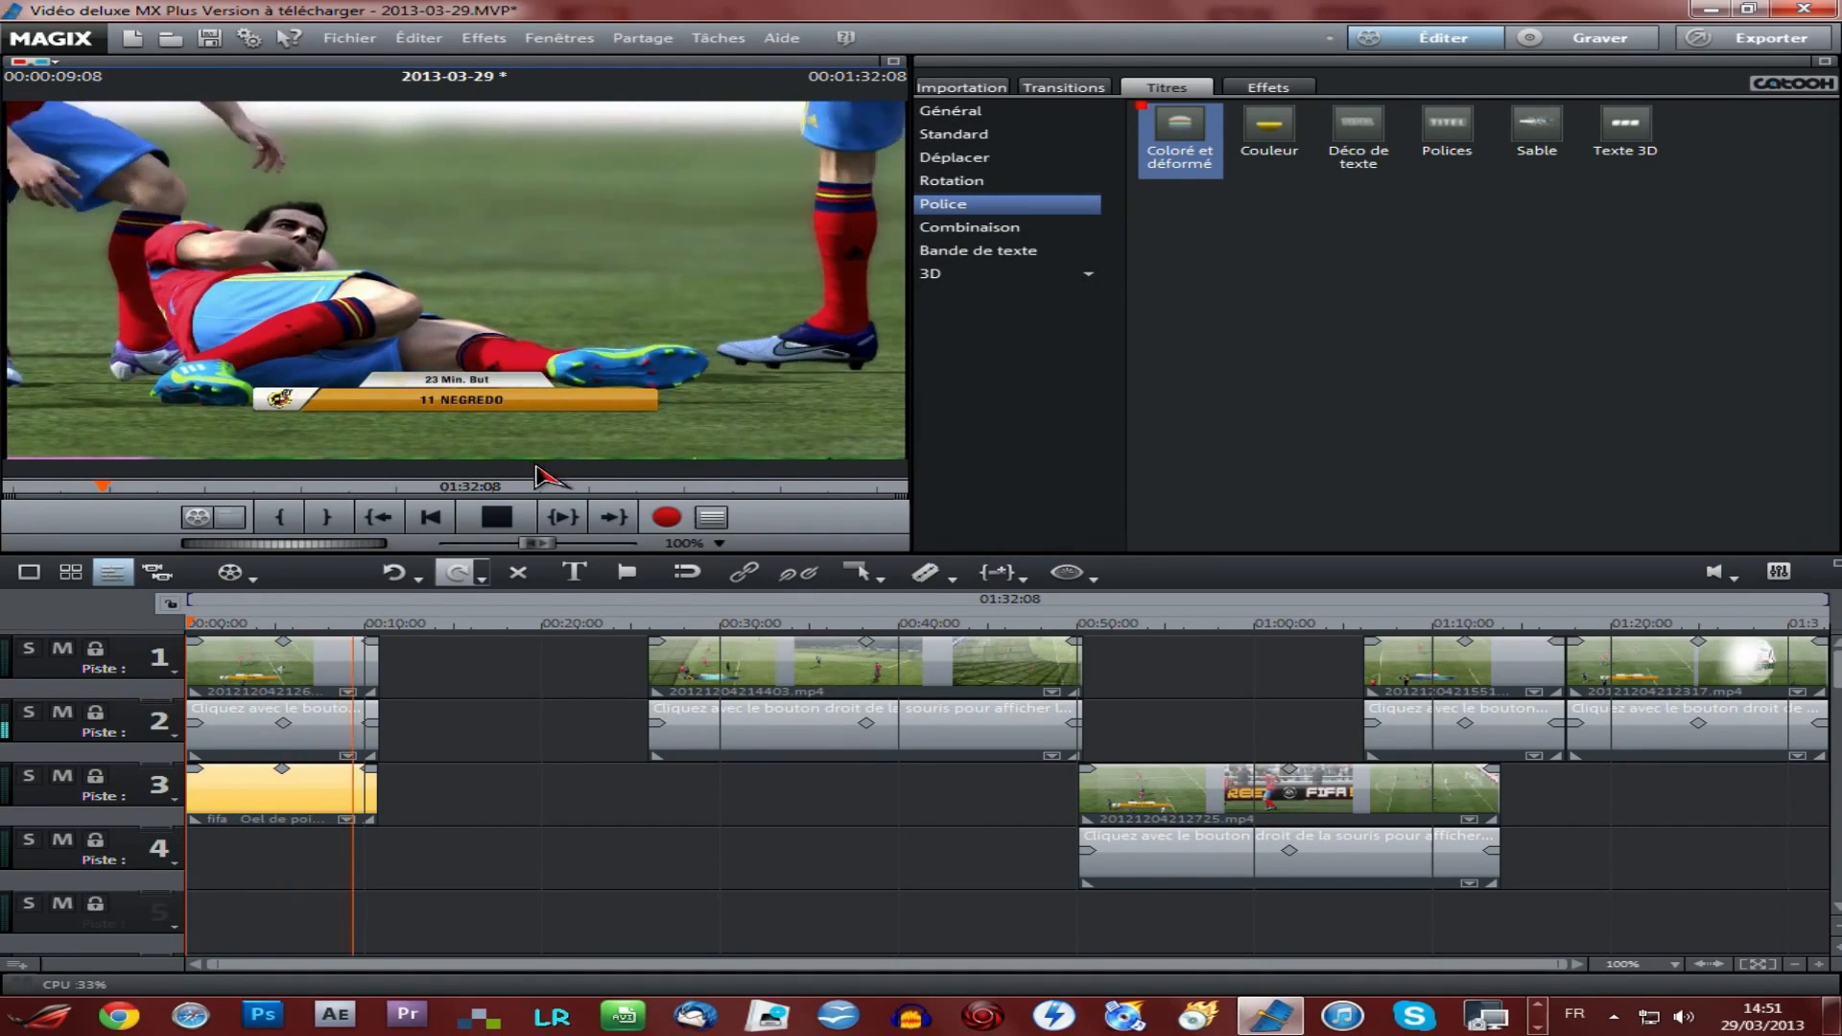
pyautogui.click(511, 519)
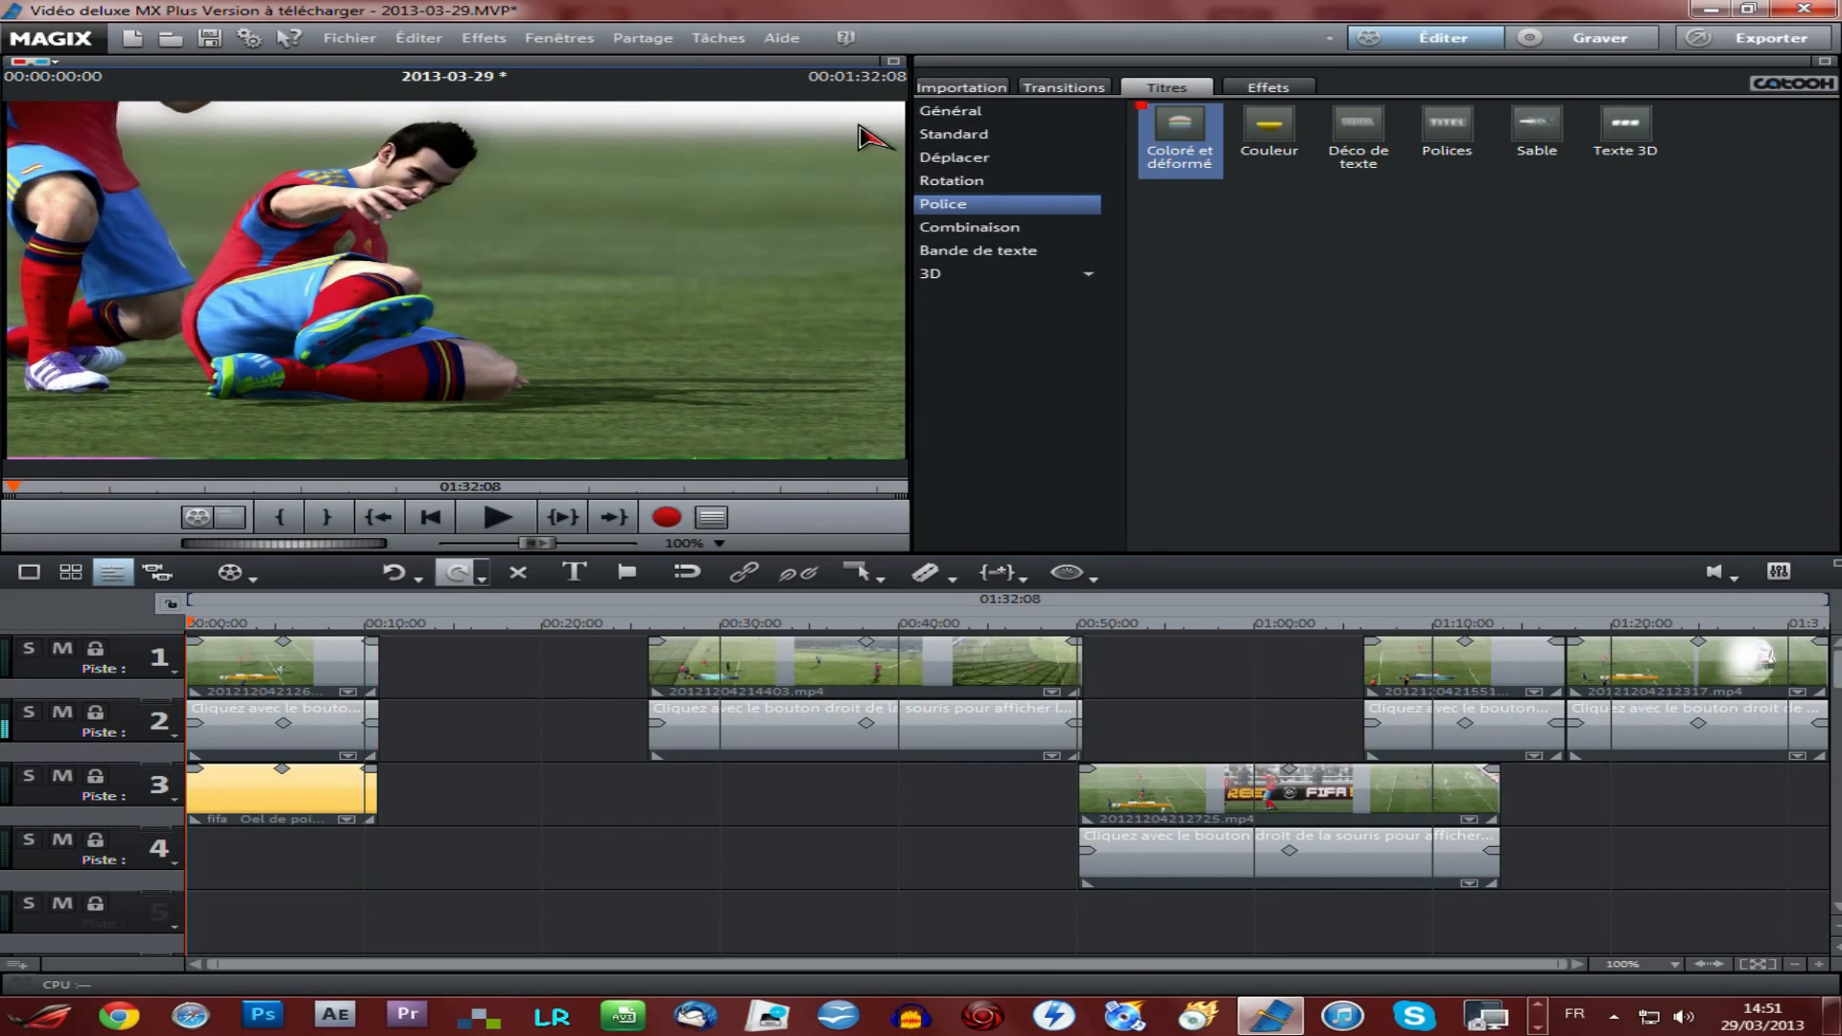
# Step: Review the film's MPEG-4 export settings, including resolution and file location, and close them without exporting
pyautogui.click(349, 37)
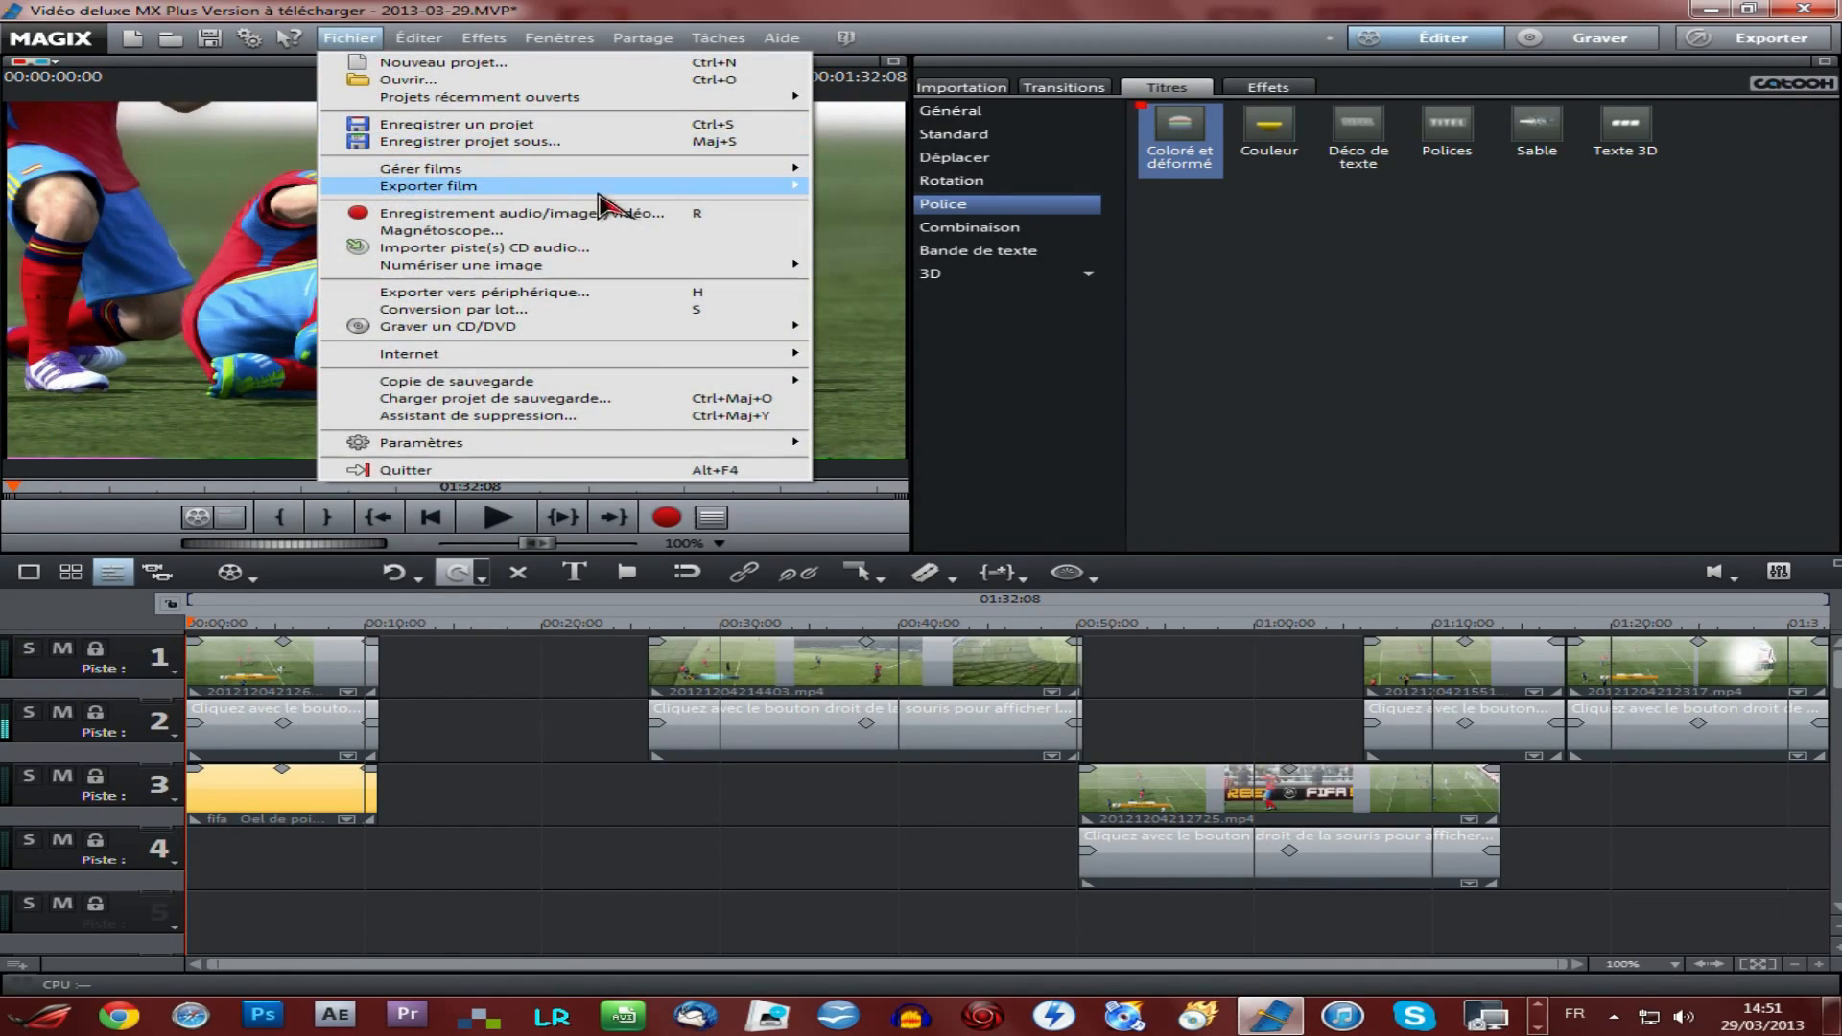
pyautogui.moveTo(720, 190)
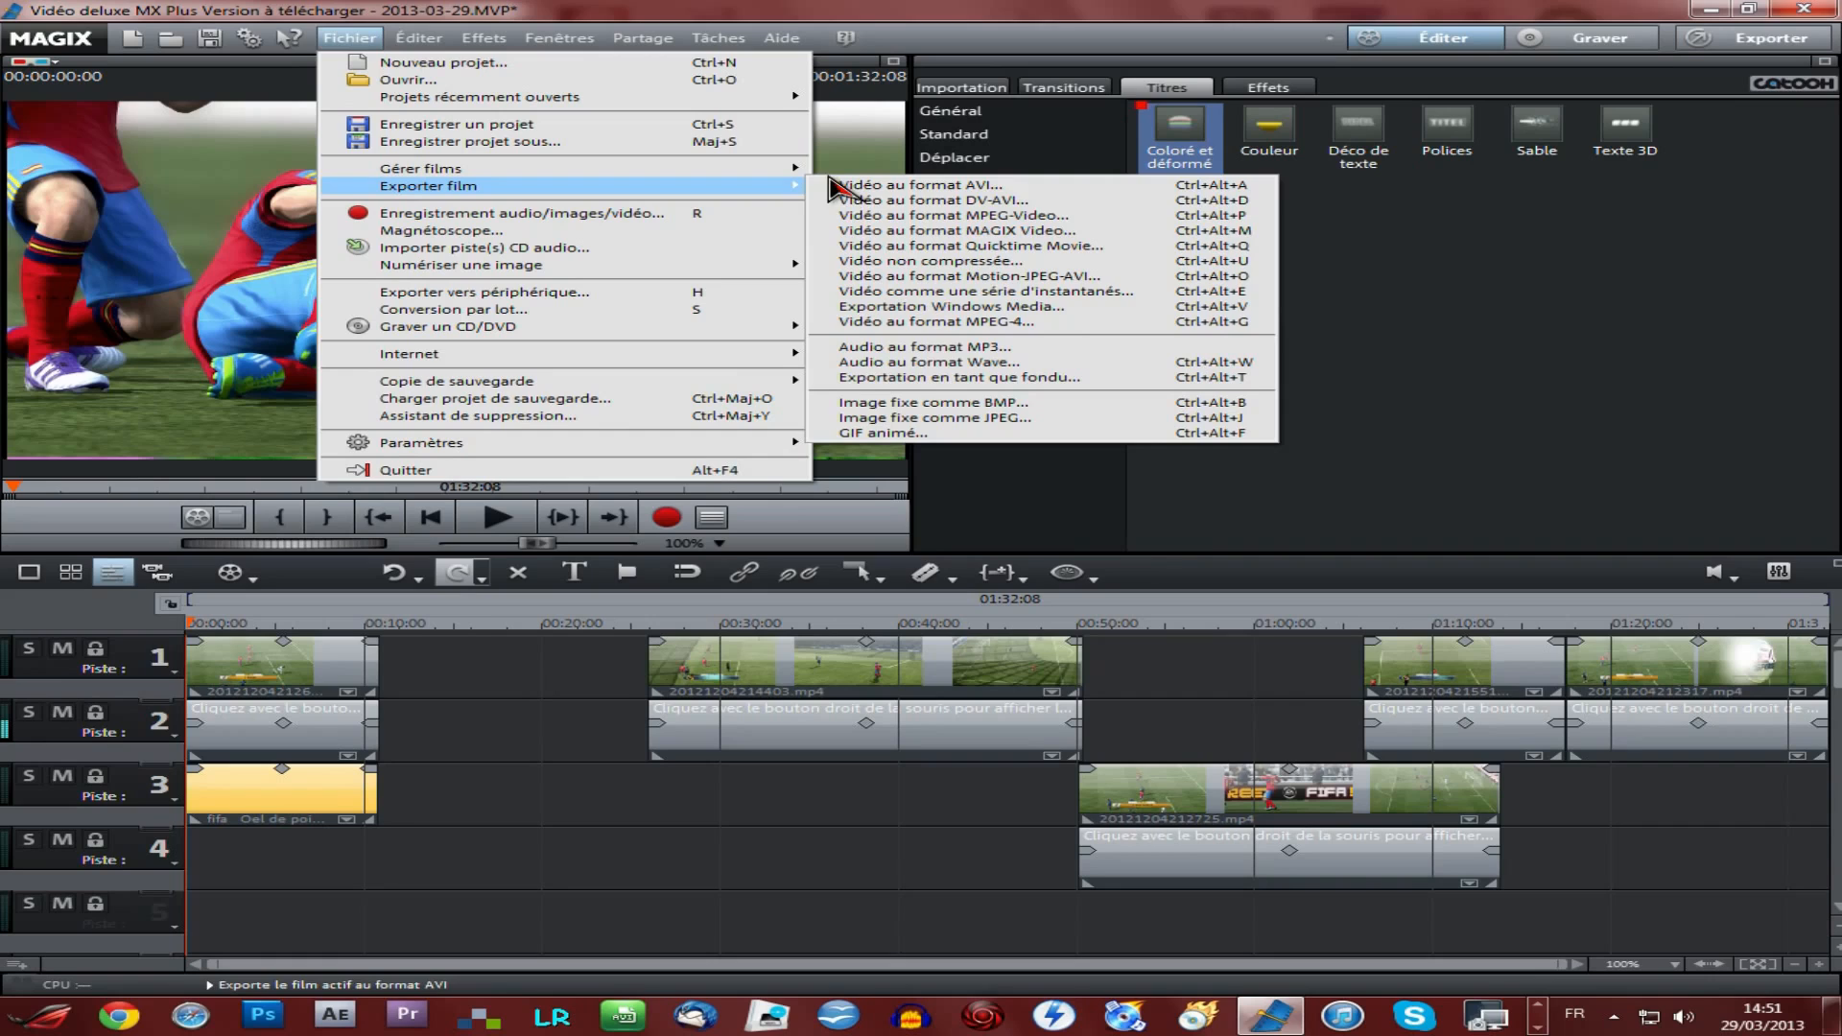
pyautogui.click(930, 326)
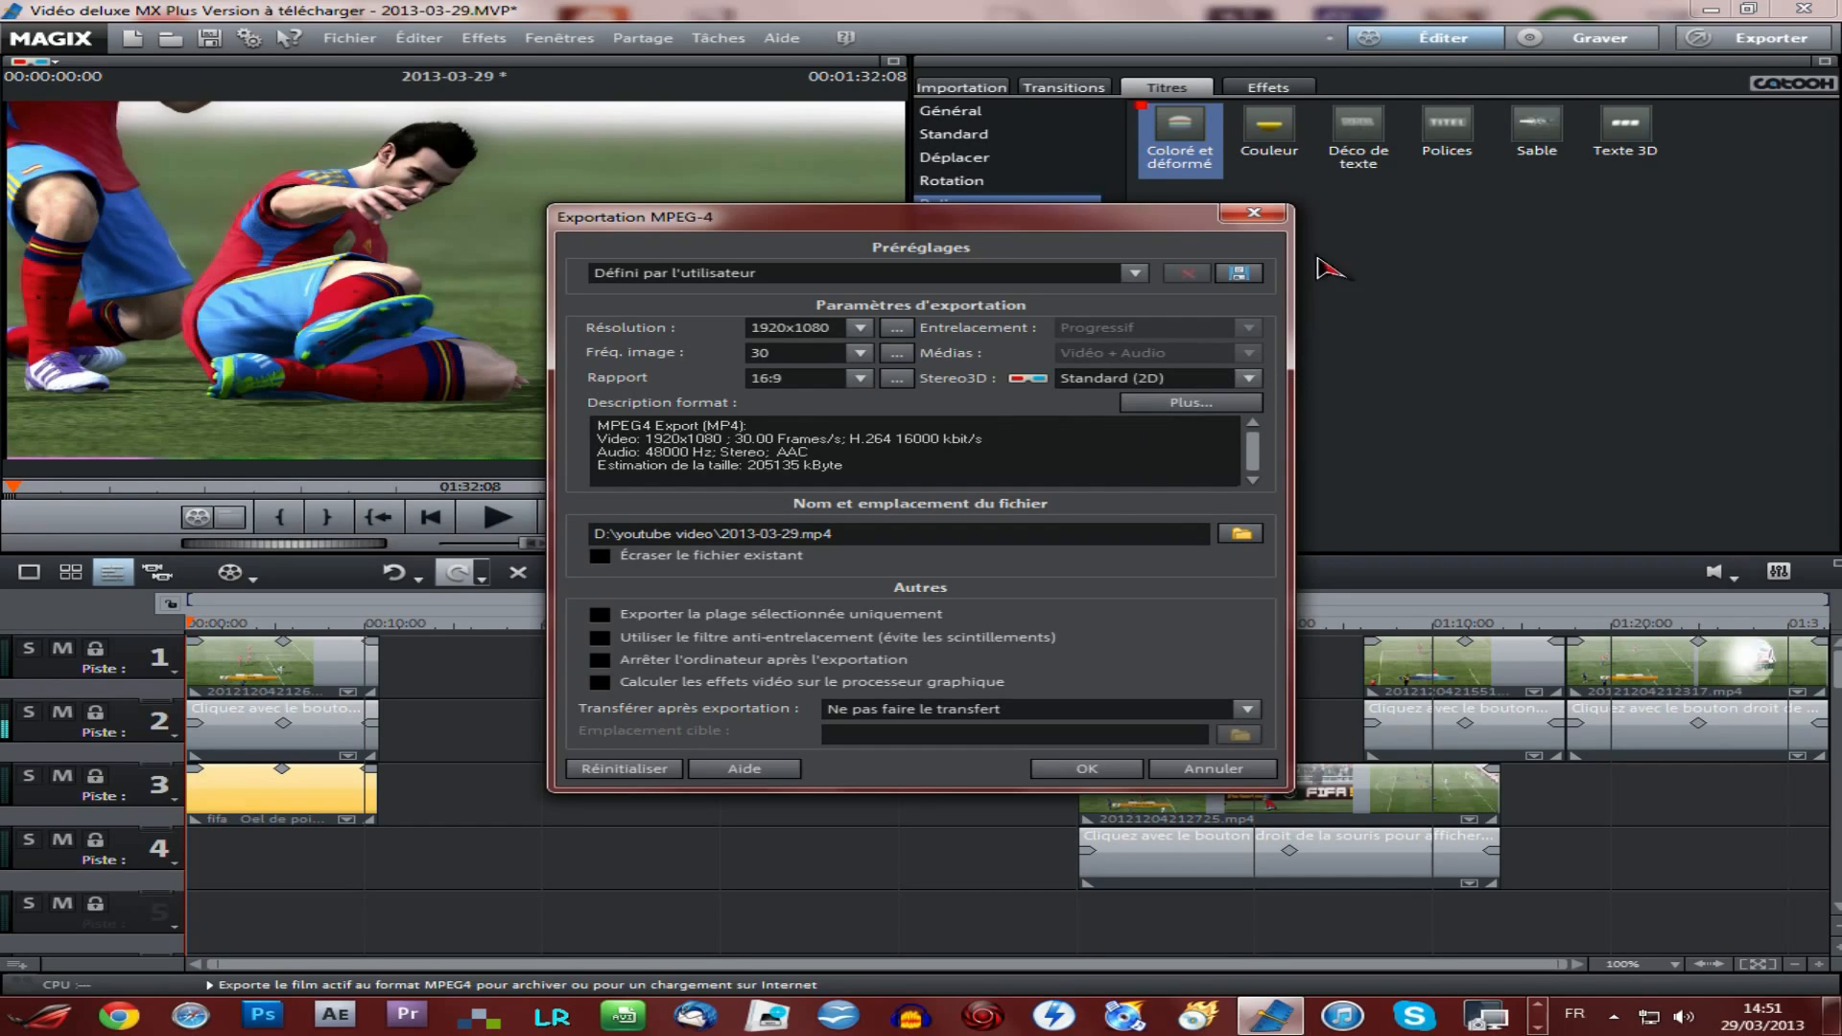
pyautogui.click(1280, 215)
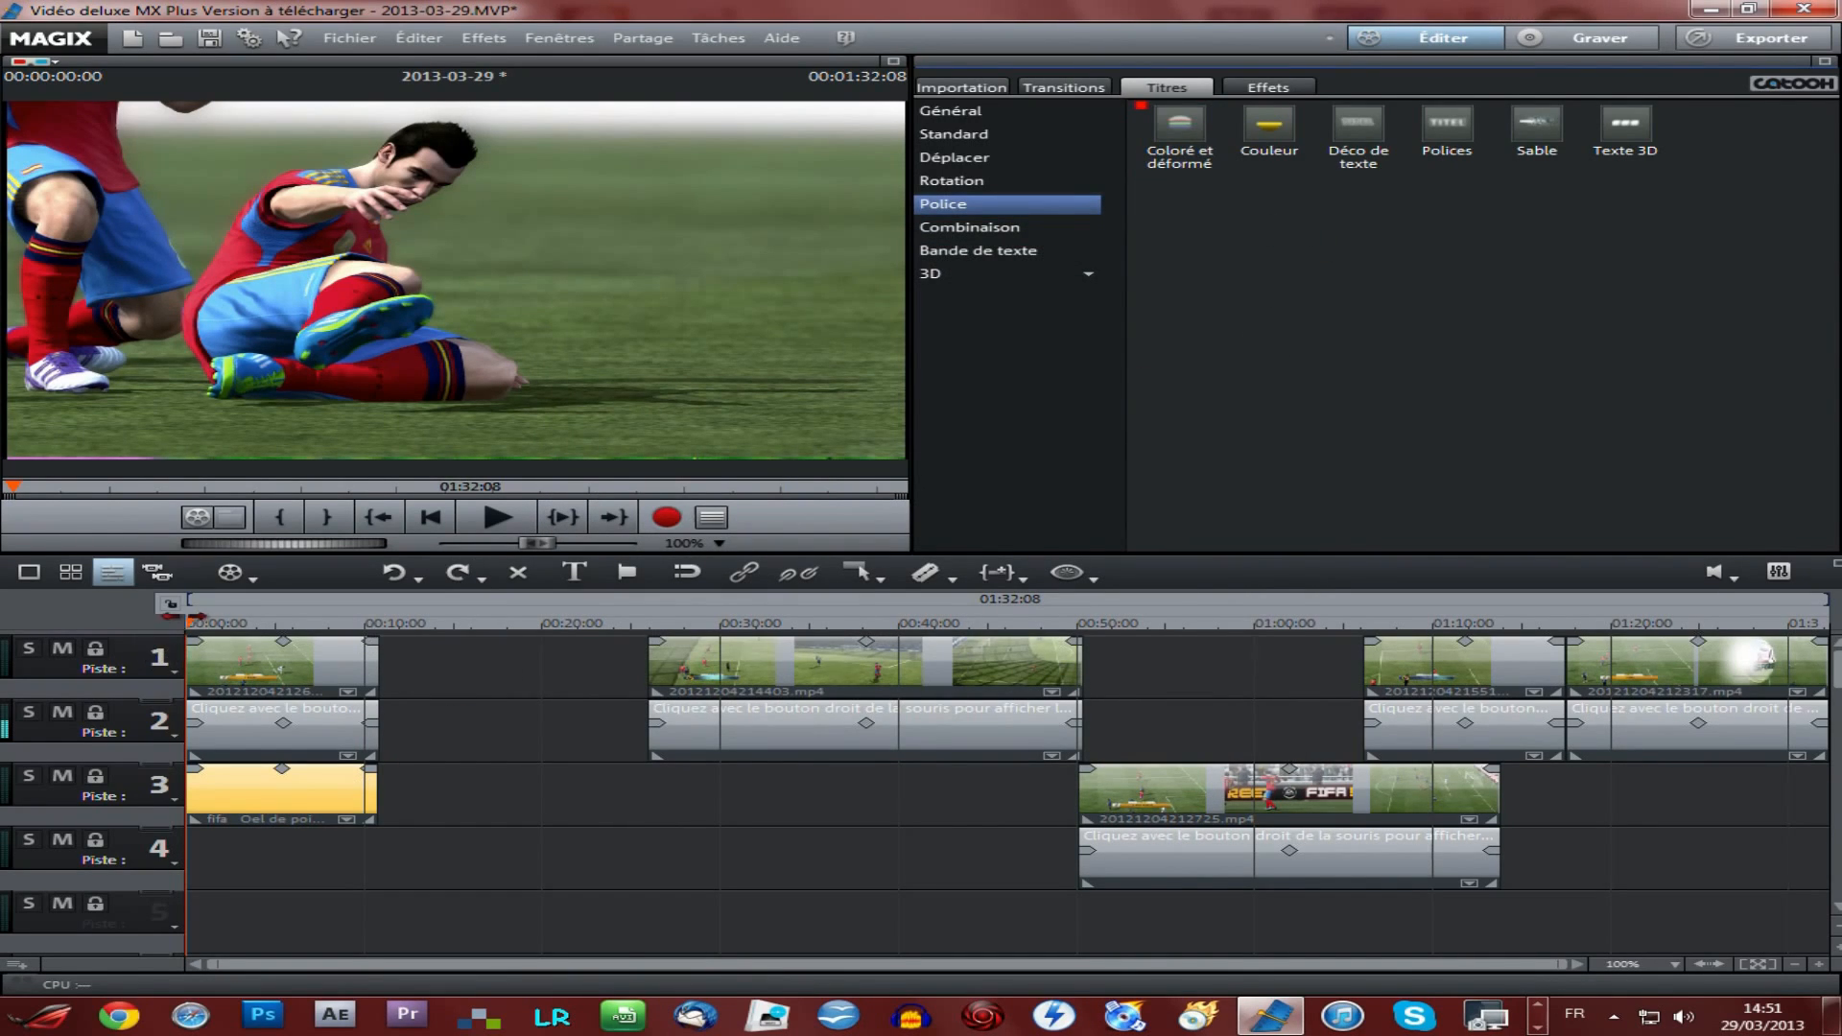
# Step: Browse the audio effect templates and the video effect categories, and preview the Karaoké audio effect
pyautogui.click(1268, 88)
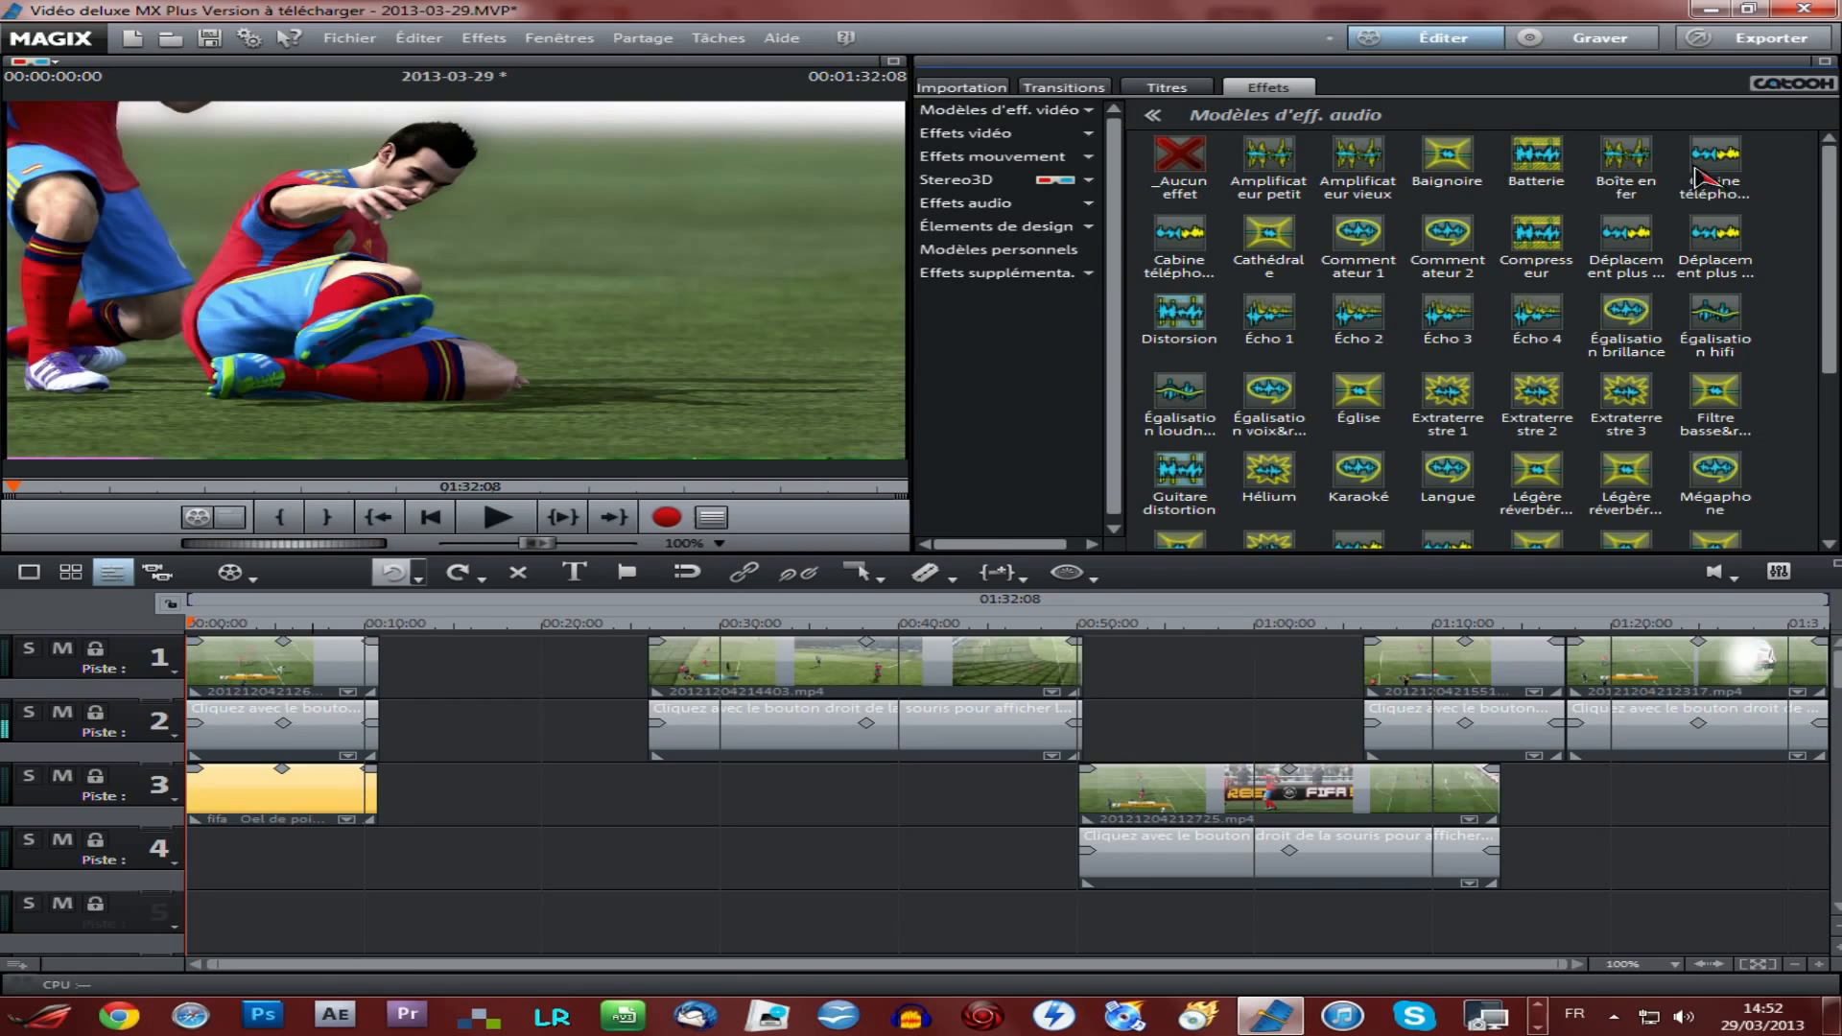
pyautogui.scroll(-1, 1830, 239)
pyautogui.scroll(-3, 1830, 240)
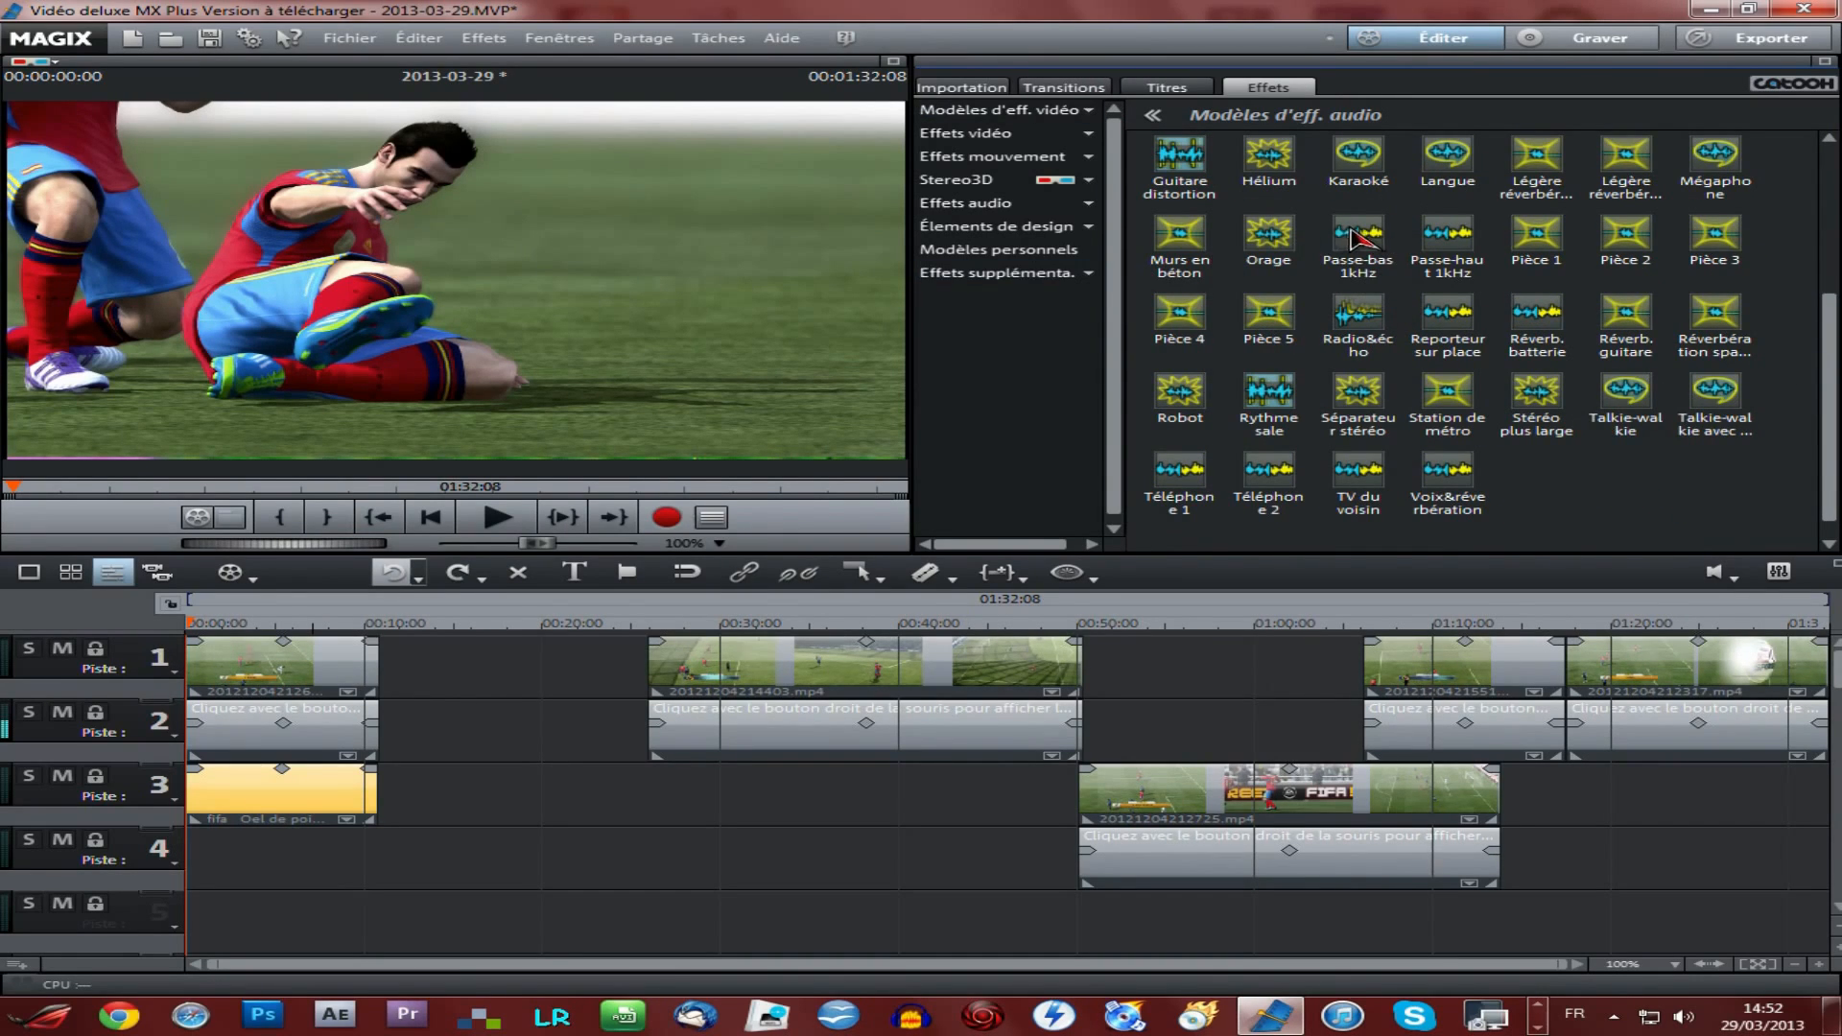
pyautogui.click(994, 182)
pyautogui.click(1017, 134)
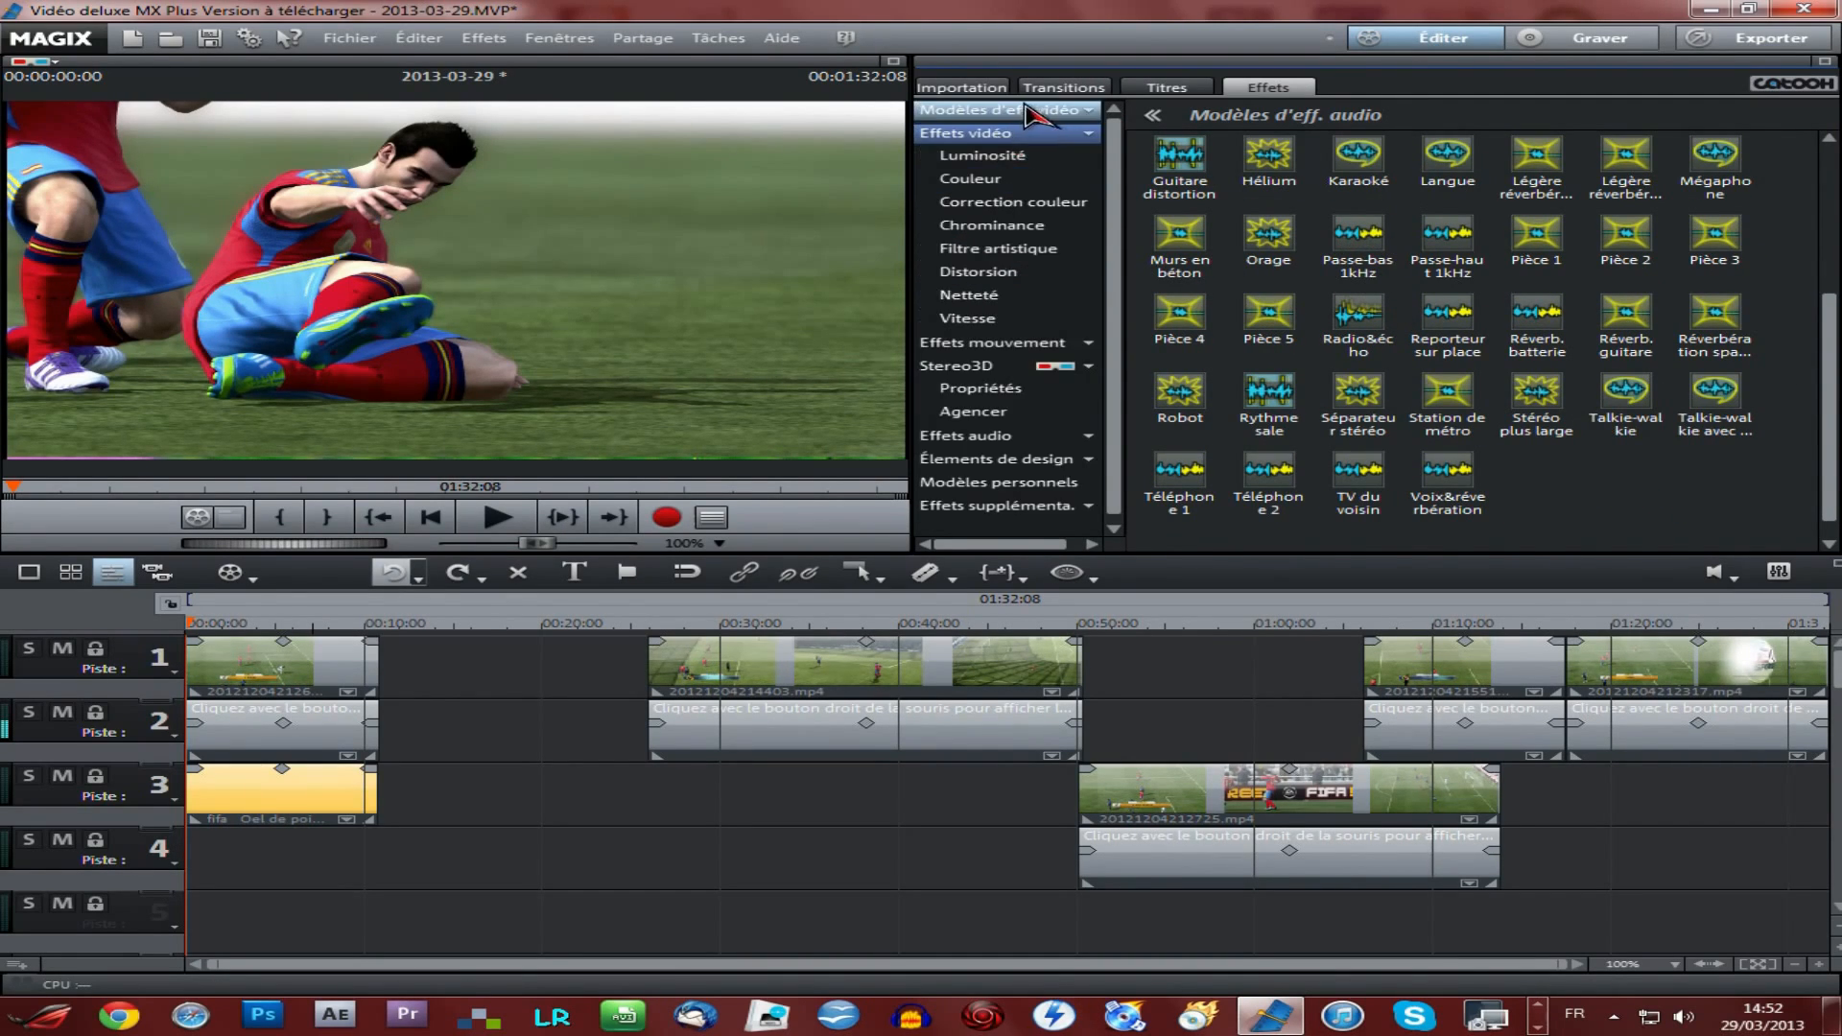
pyautogui.click(1019, 115)
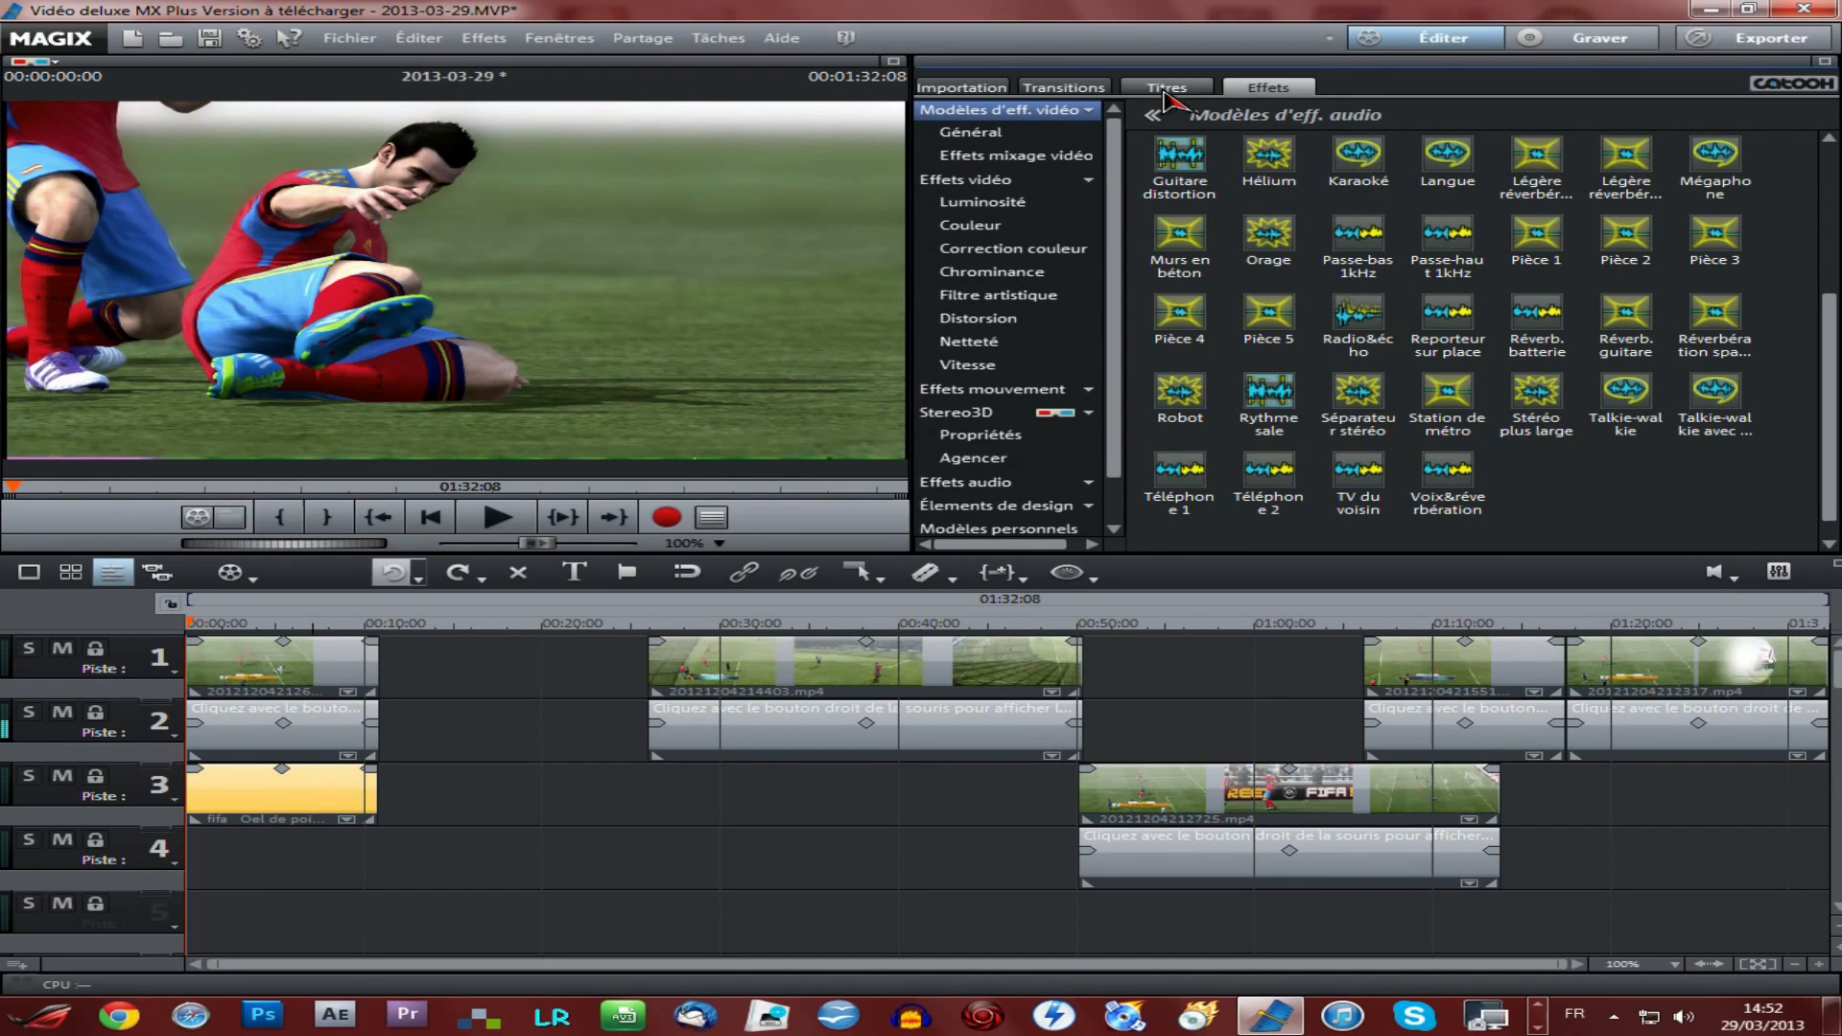
pyautogui.click(1370, 167)
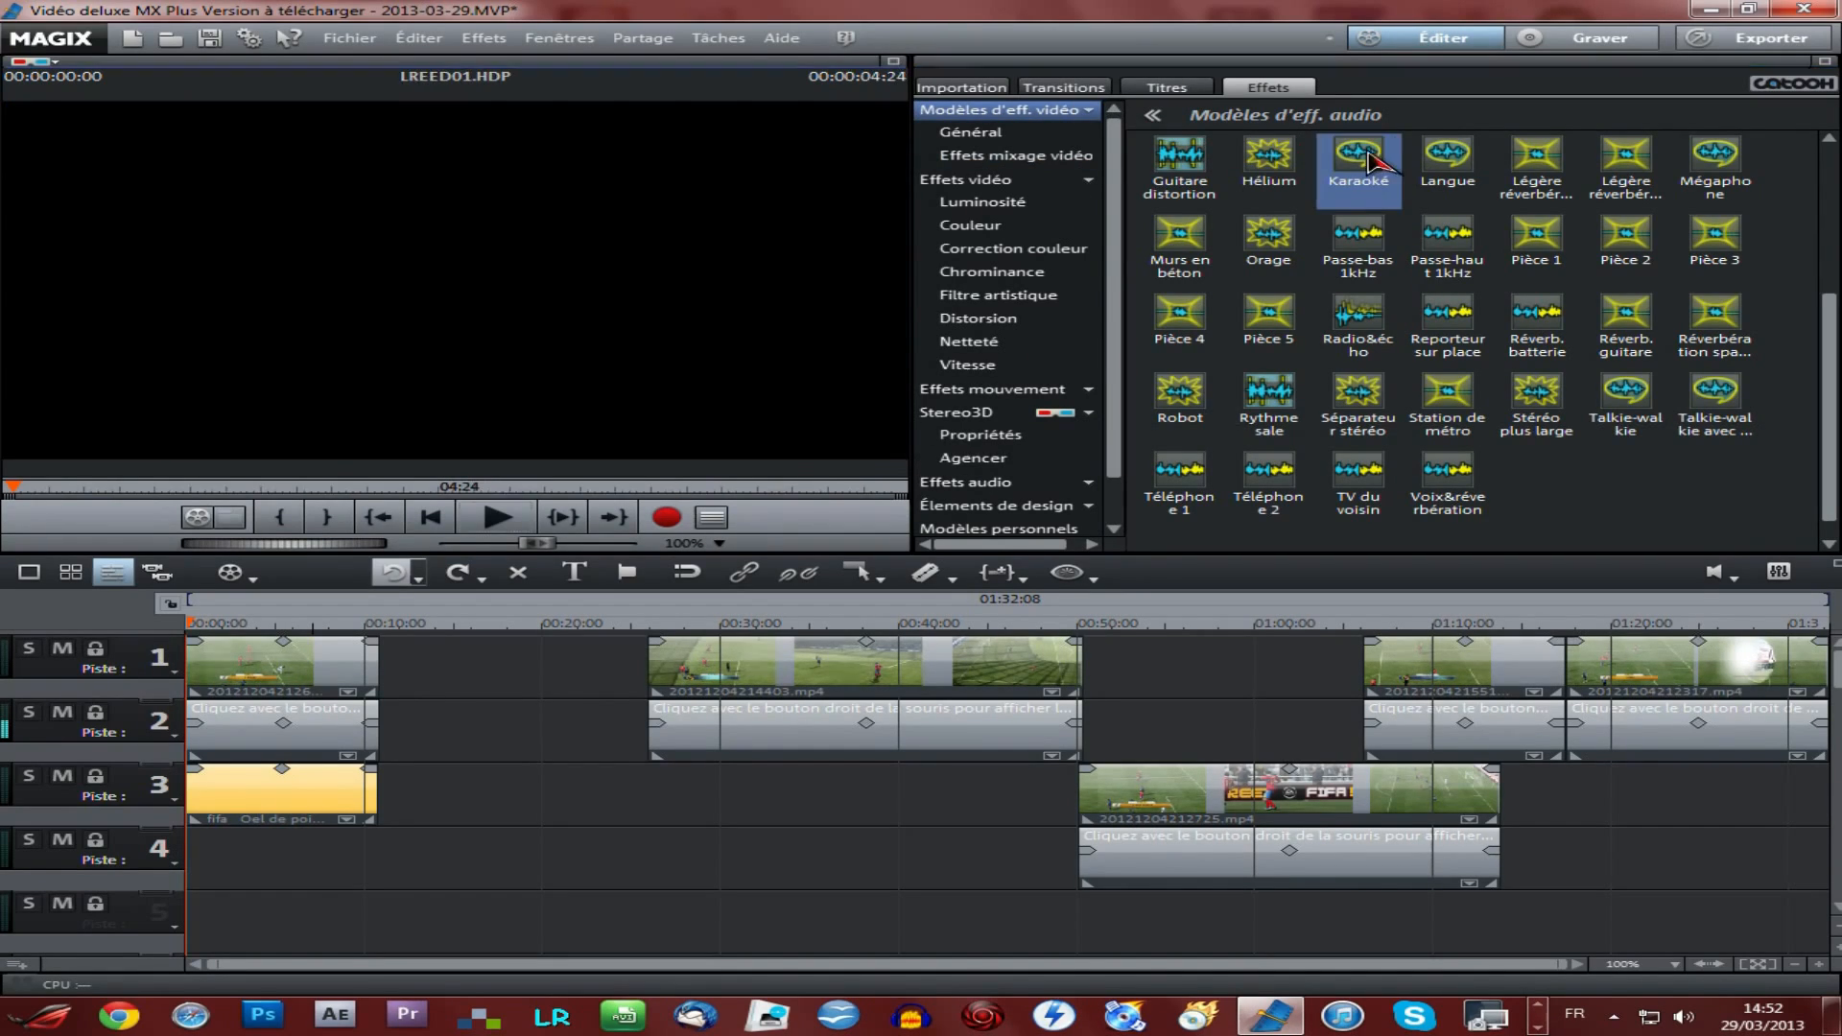
# Step: Apply the Karaoké audio effect to the first clip's audio on track 2 and play back the result
pyautogui.moveTo(1315, 216); pyautogui.dragTo(274, 748)
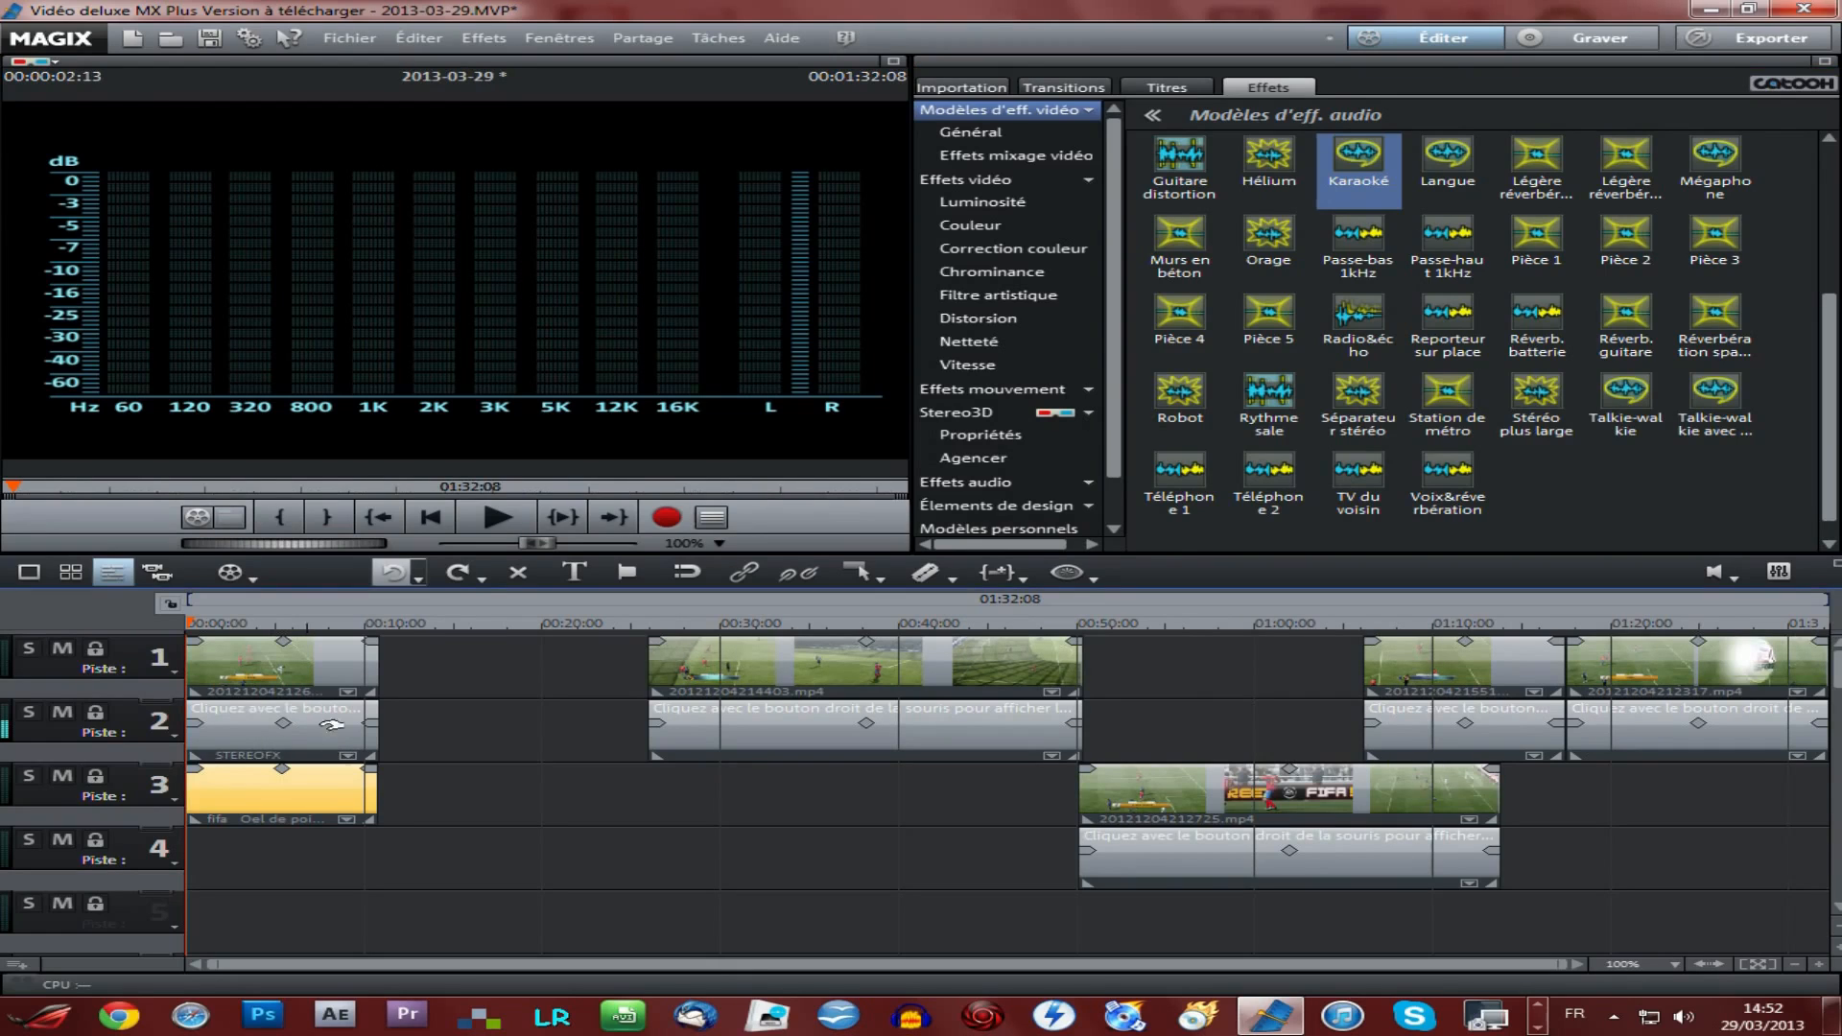
pyautogui.click(488, 519)
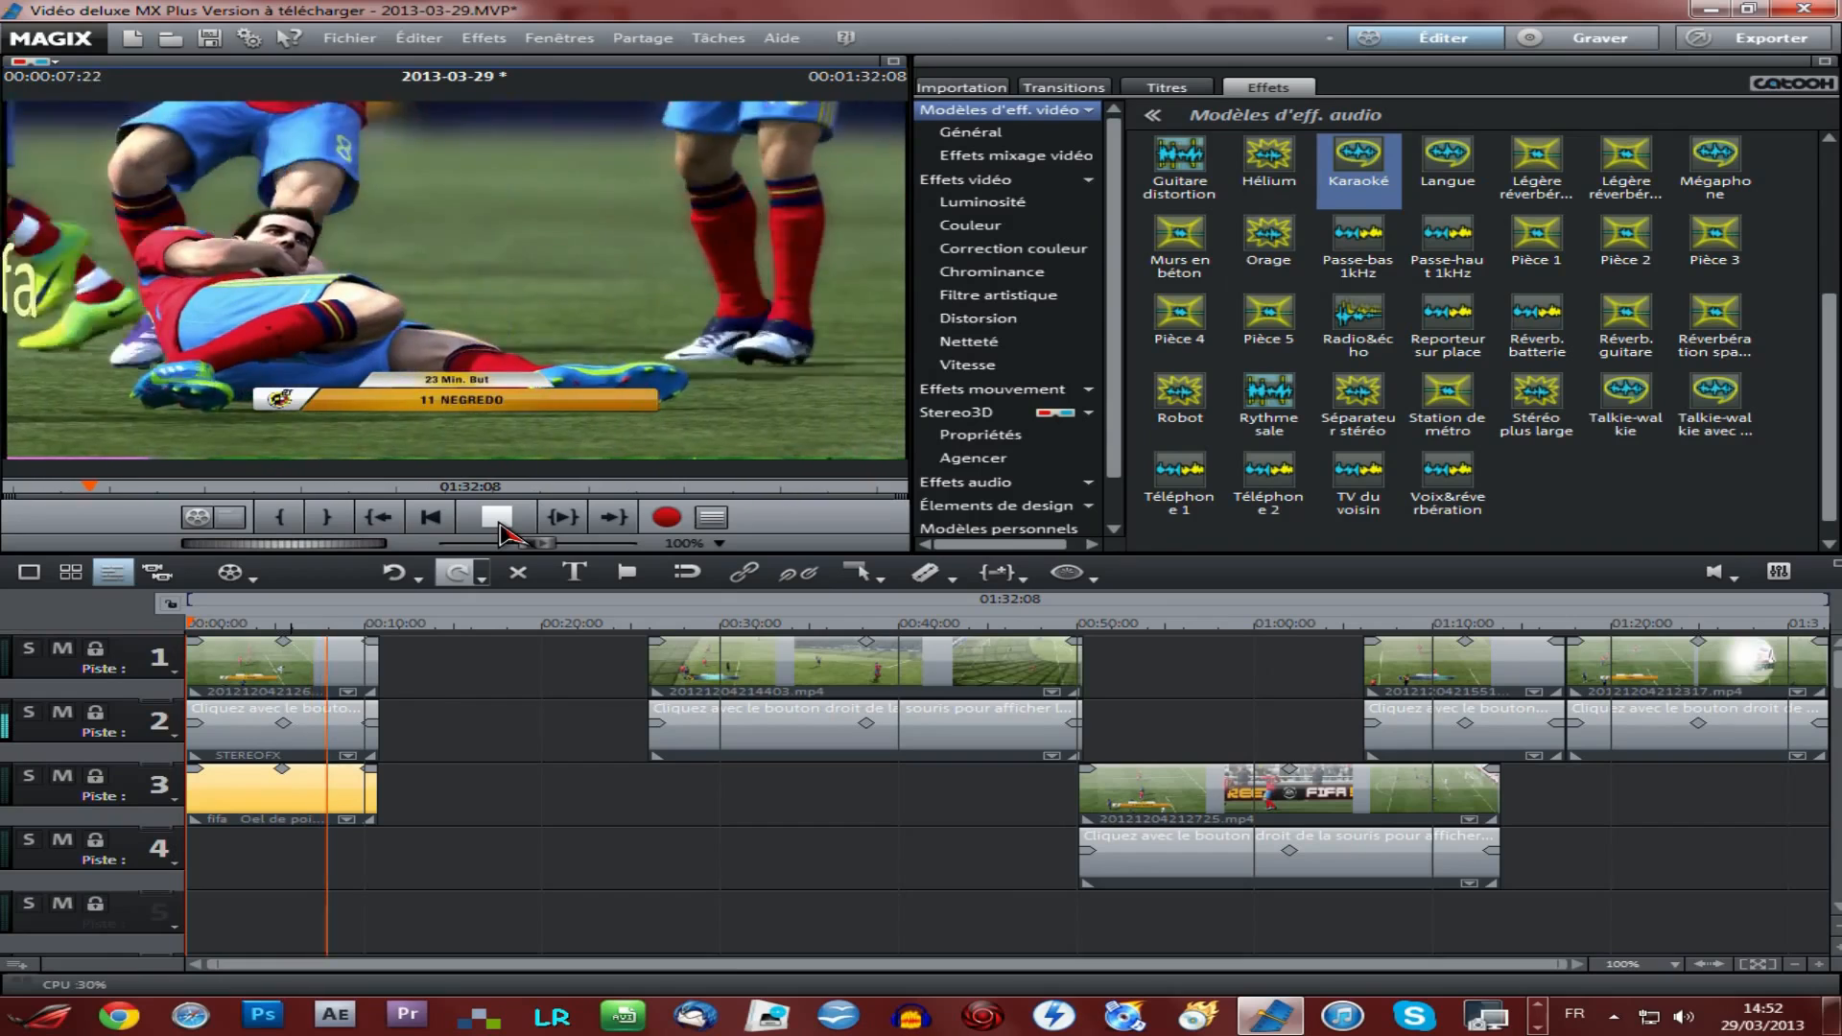
pyautogui.press('space')
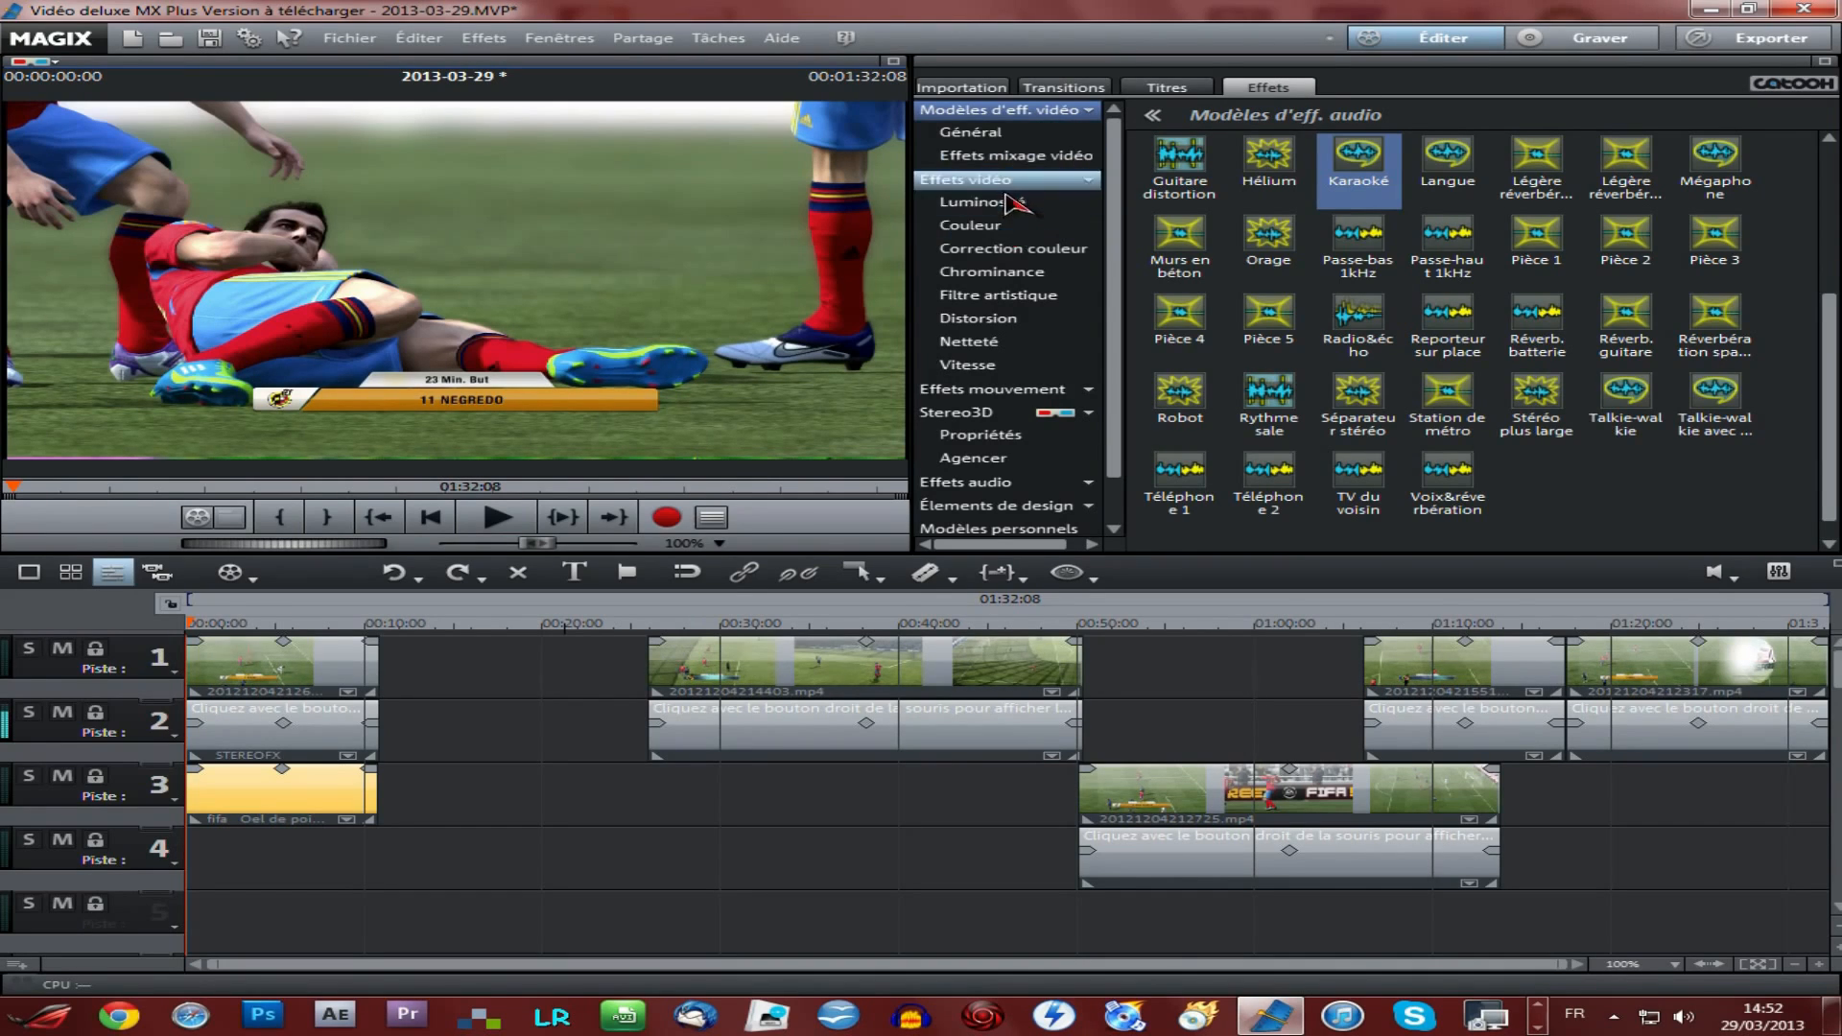
# Step: Speed up the first clip on track 1 to a factor of about 4 with the Vitesse effect and preview it
pyautogui.click(998, 389)
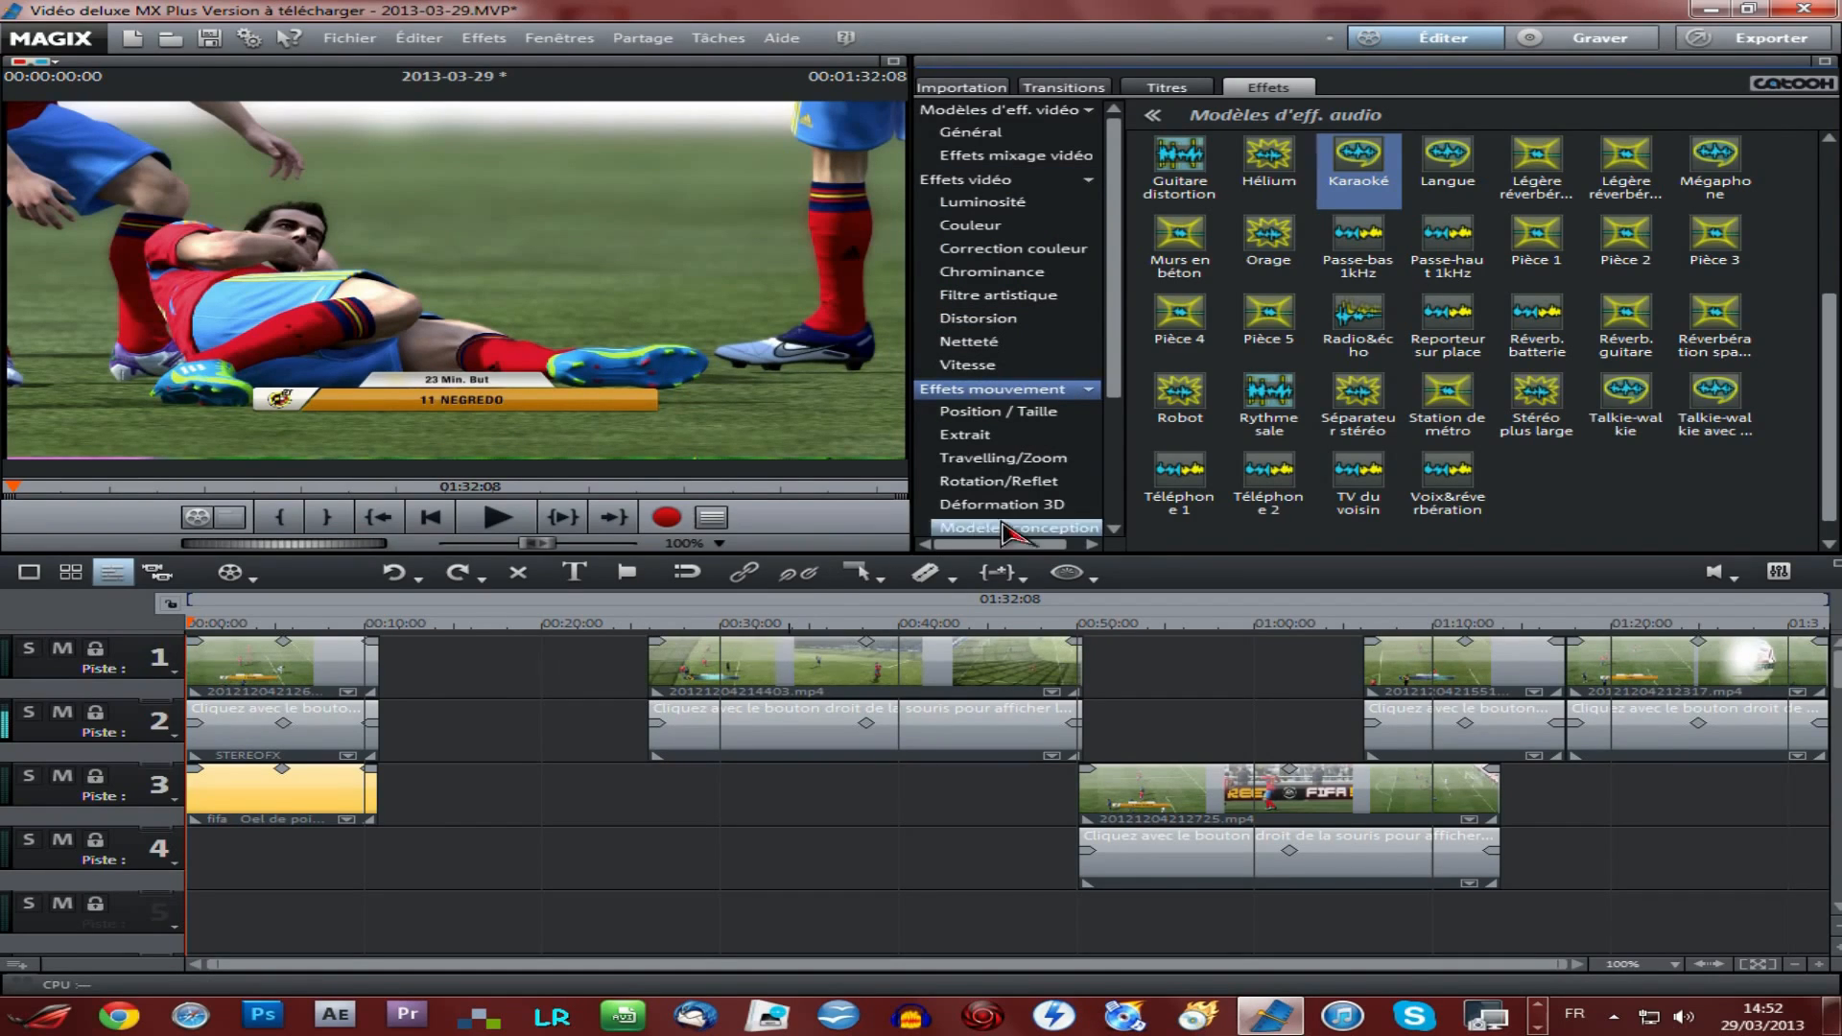
pyautogui.click(338, 672)
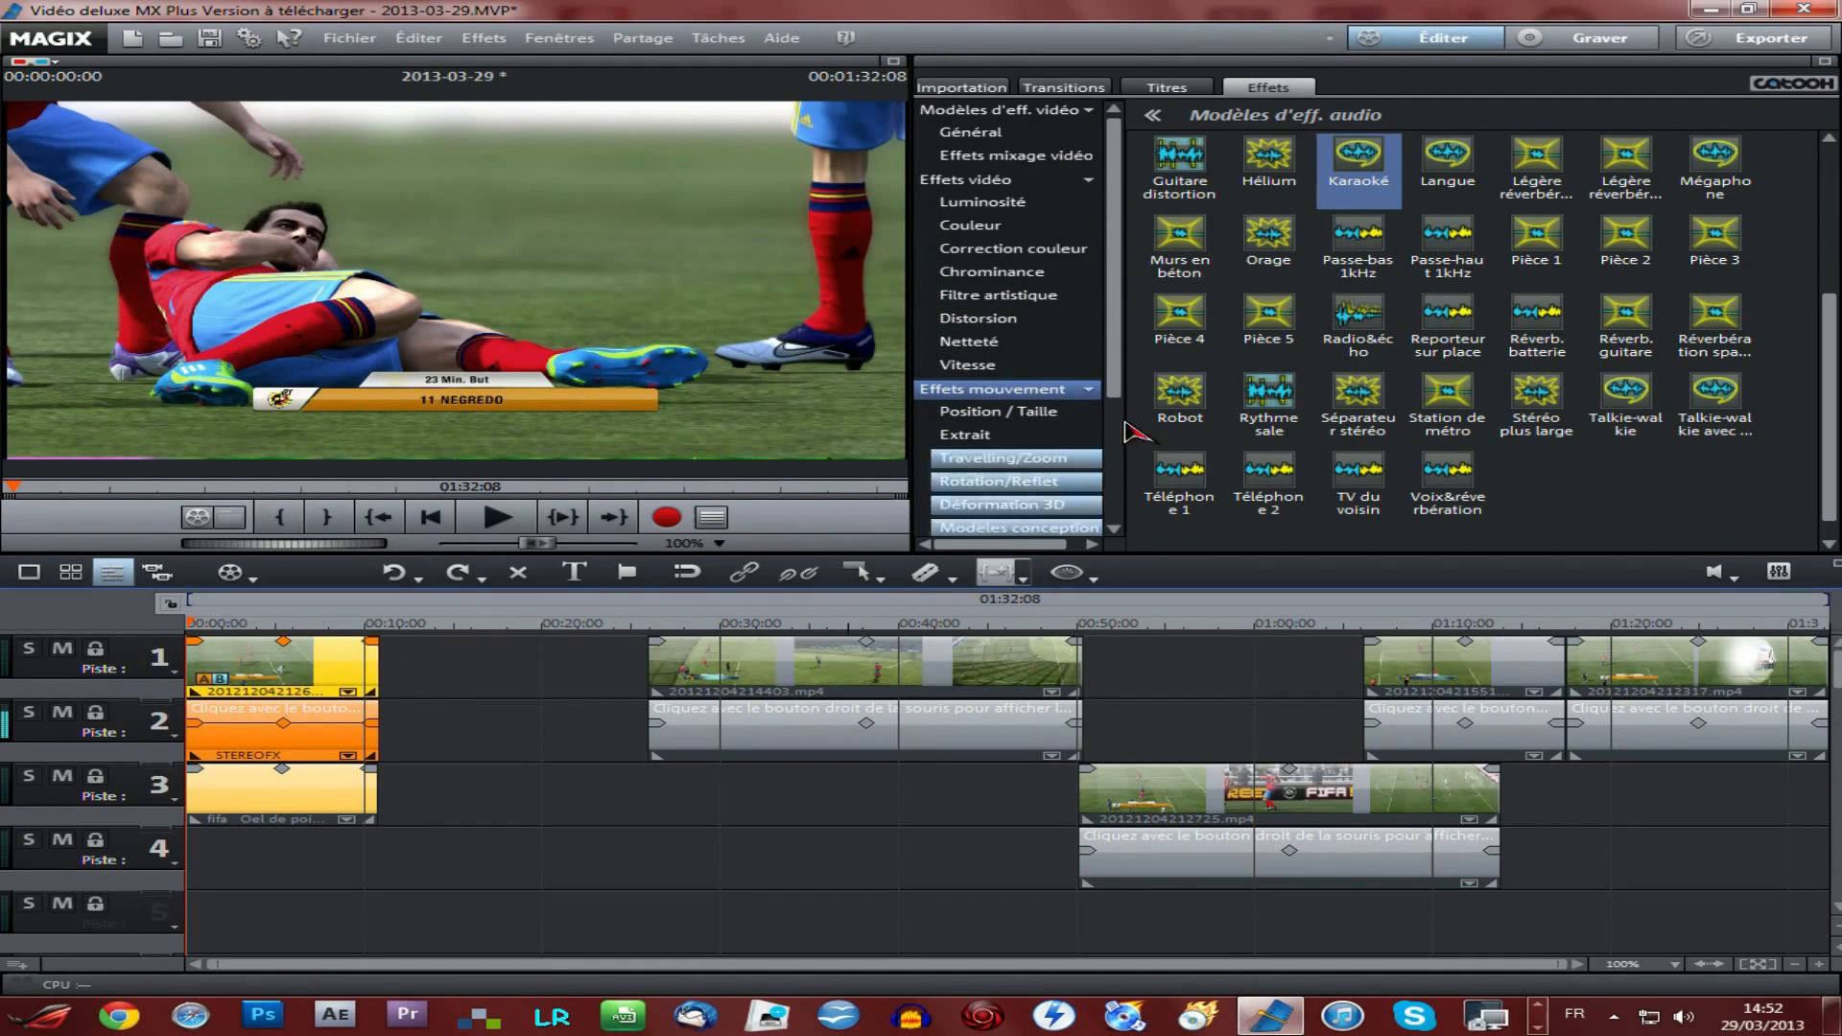
pyautogui.click(988, 367)
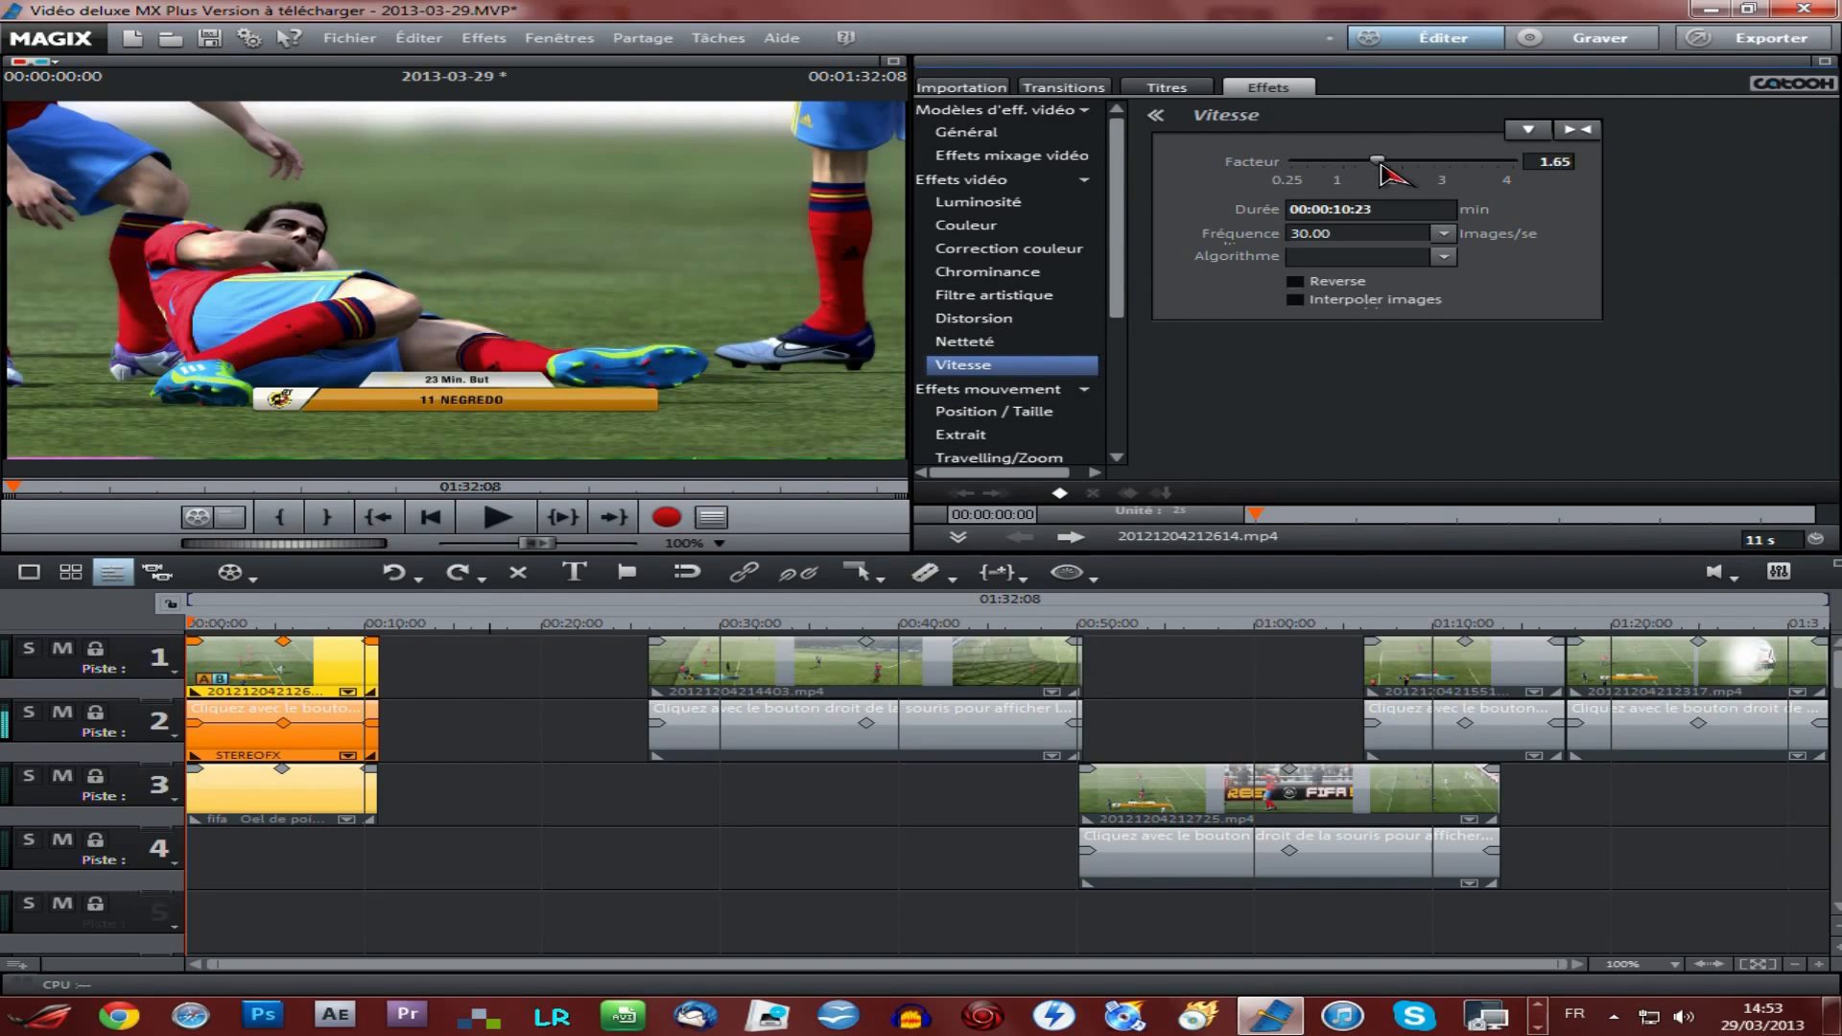
pyautogui.moveTo(1455, 174); pyautogui.dragTo(1466, 175)
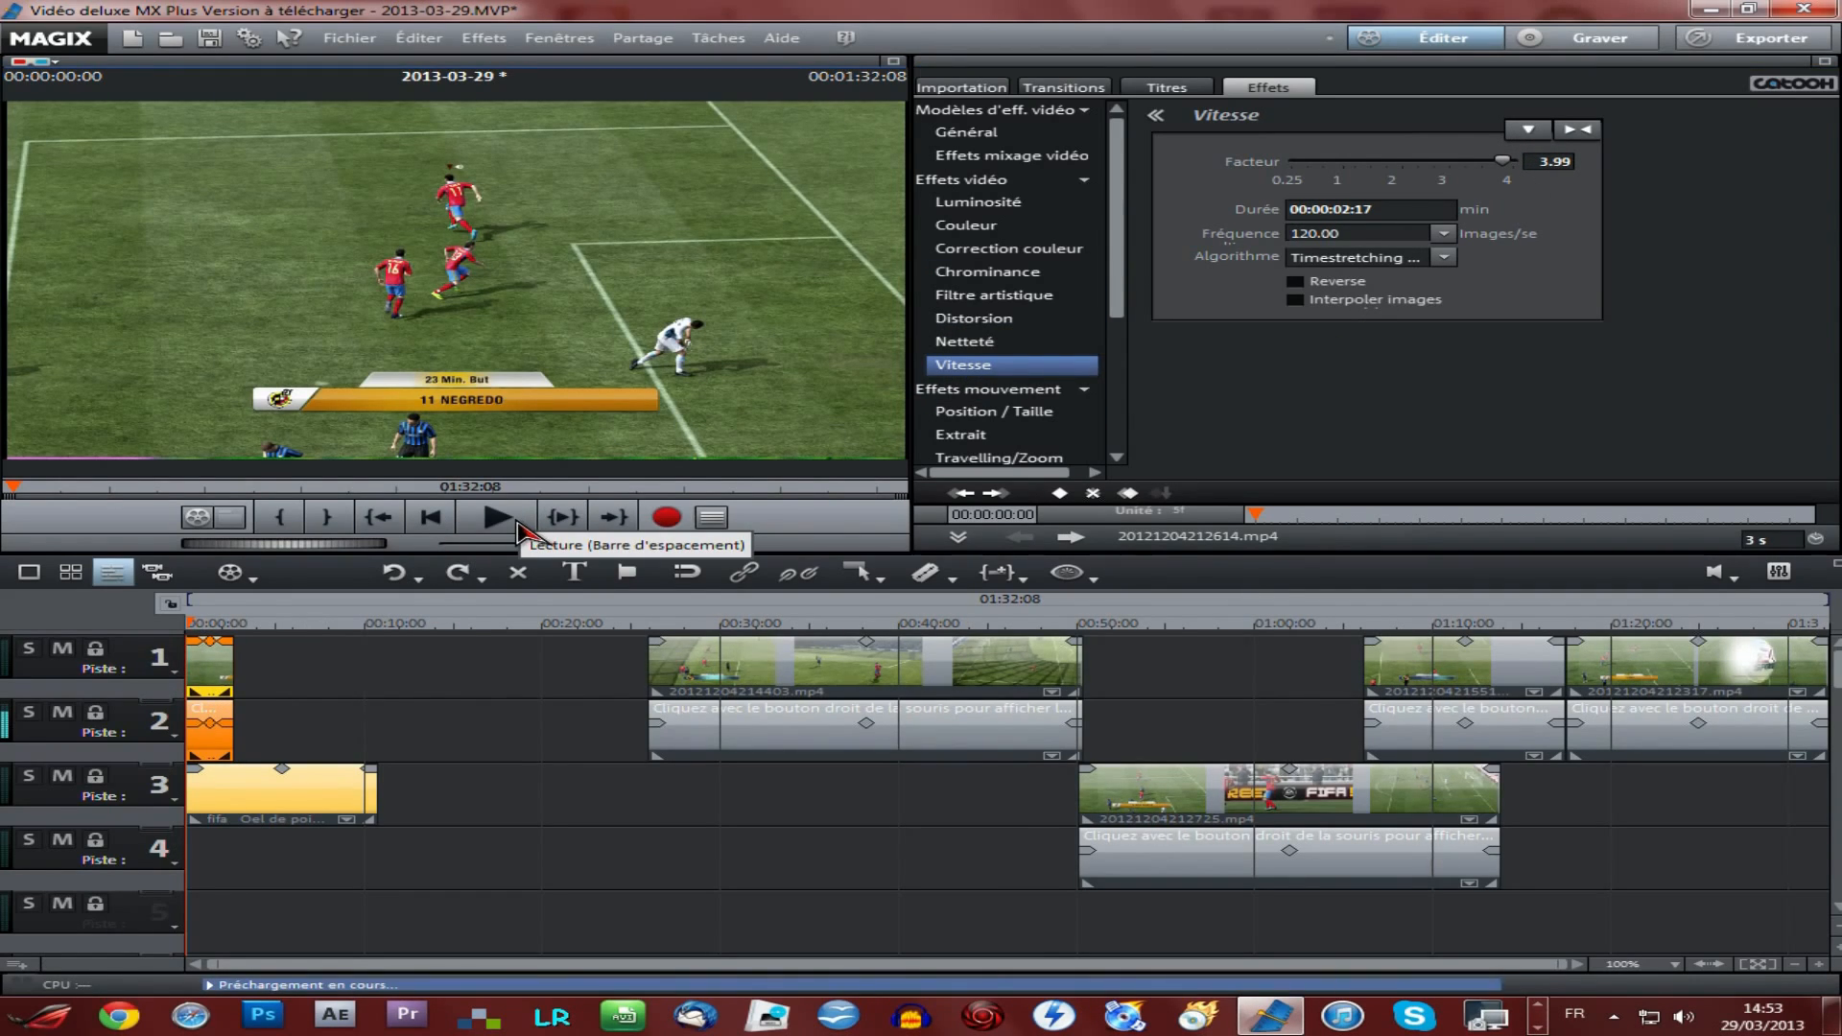
pyautogui.click(517, 525)
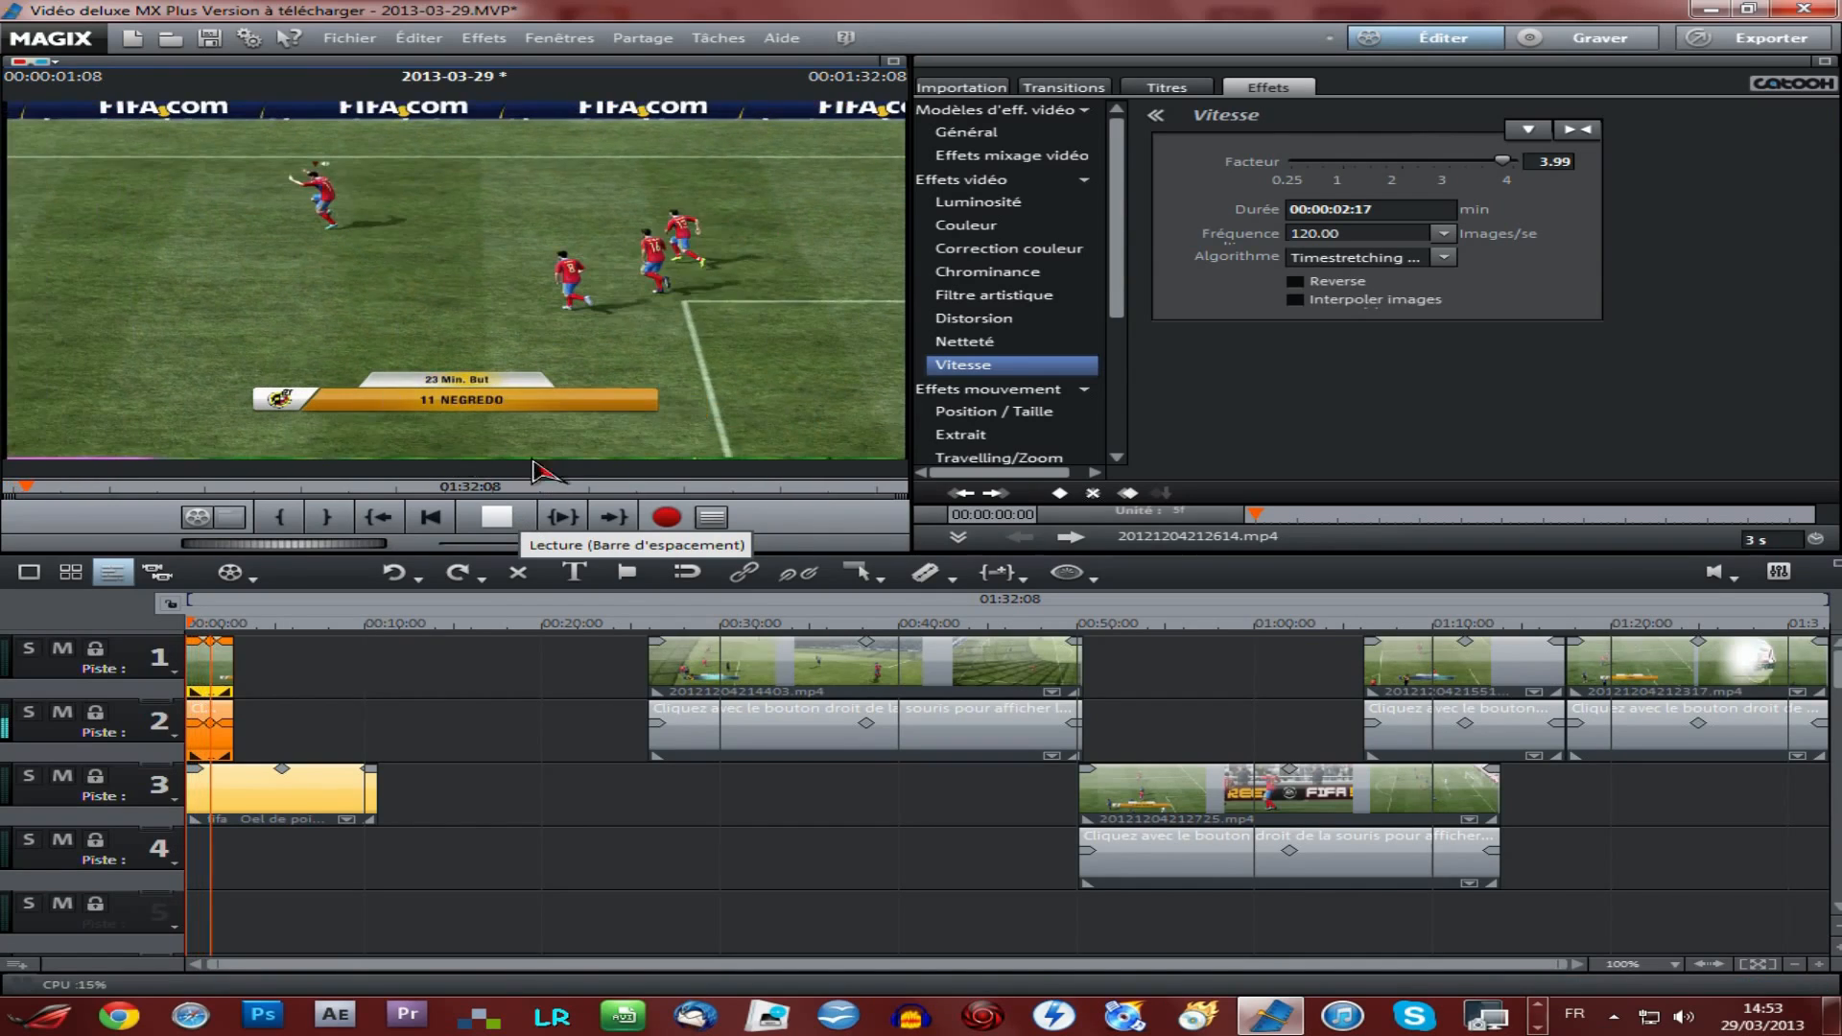
pyautogui.click(489, 525)
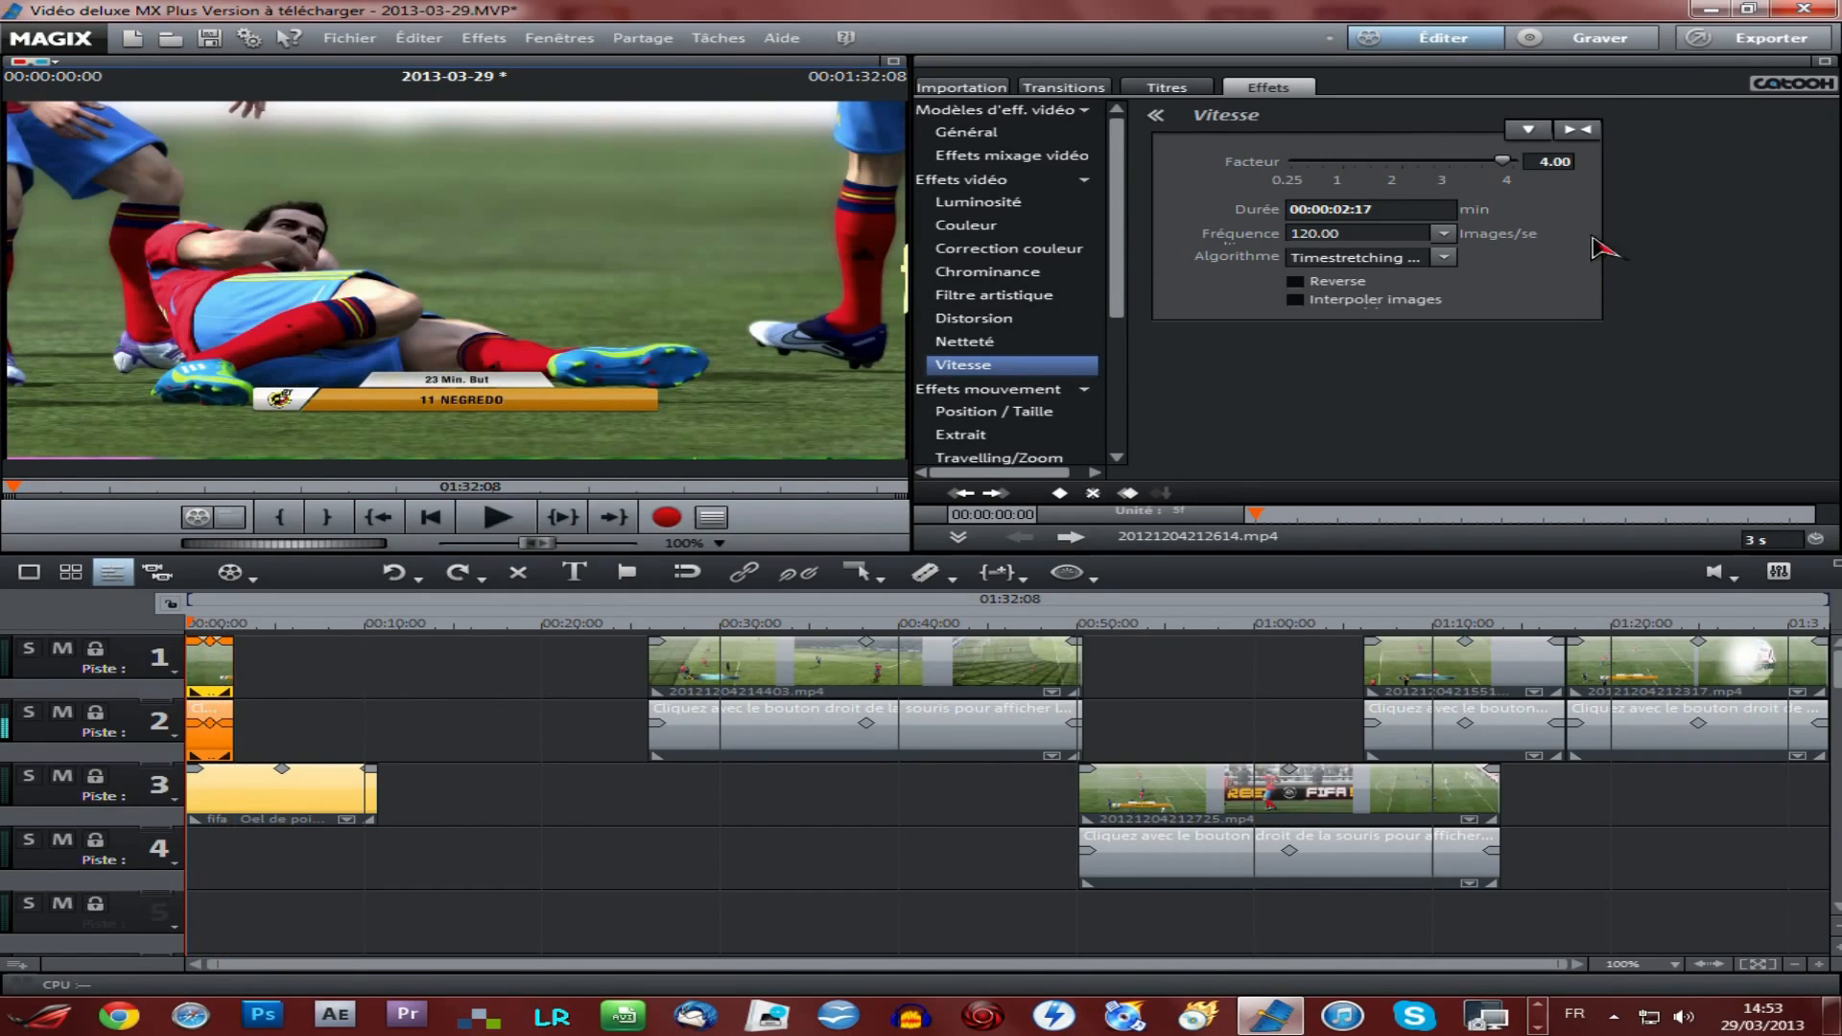
# Step: Slow the first clip to a speed factor of 0.25, preview it, and move the following clip on track 1 to about 00:44
pyautogui.moveTo(1512, 168); pyautogui.dragTo(1302, 163)
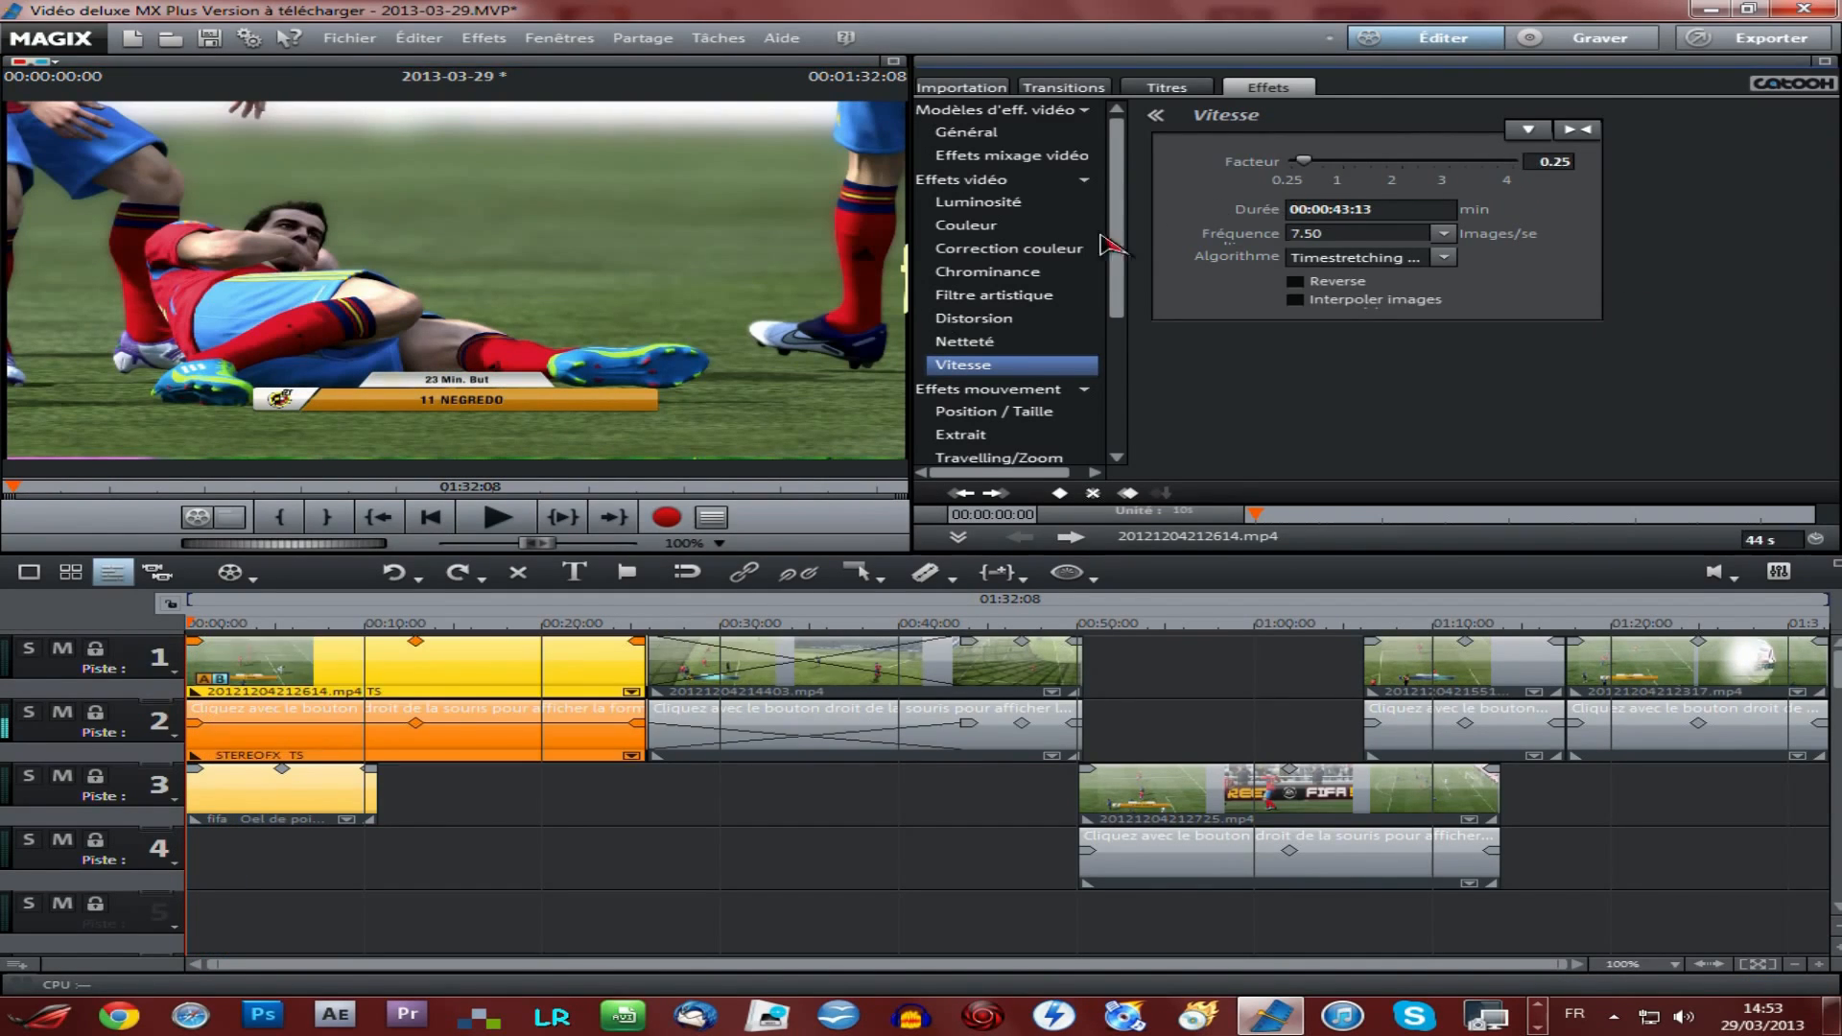
pyautogui.click(494, 525)
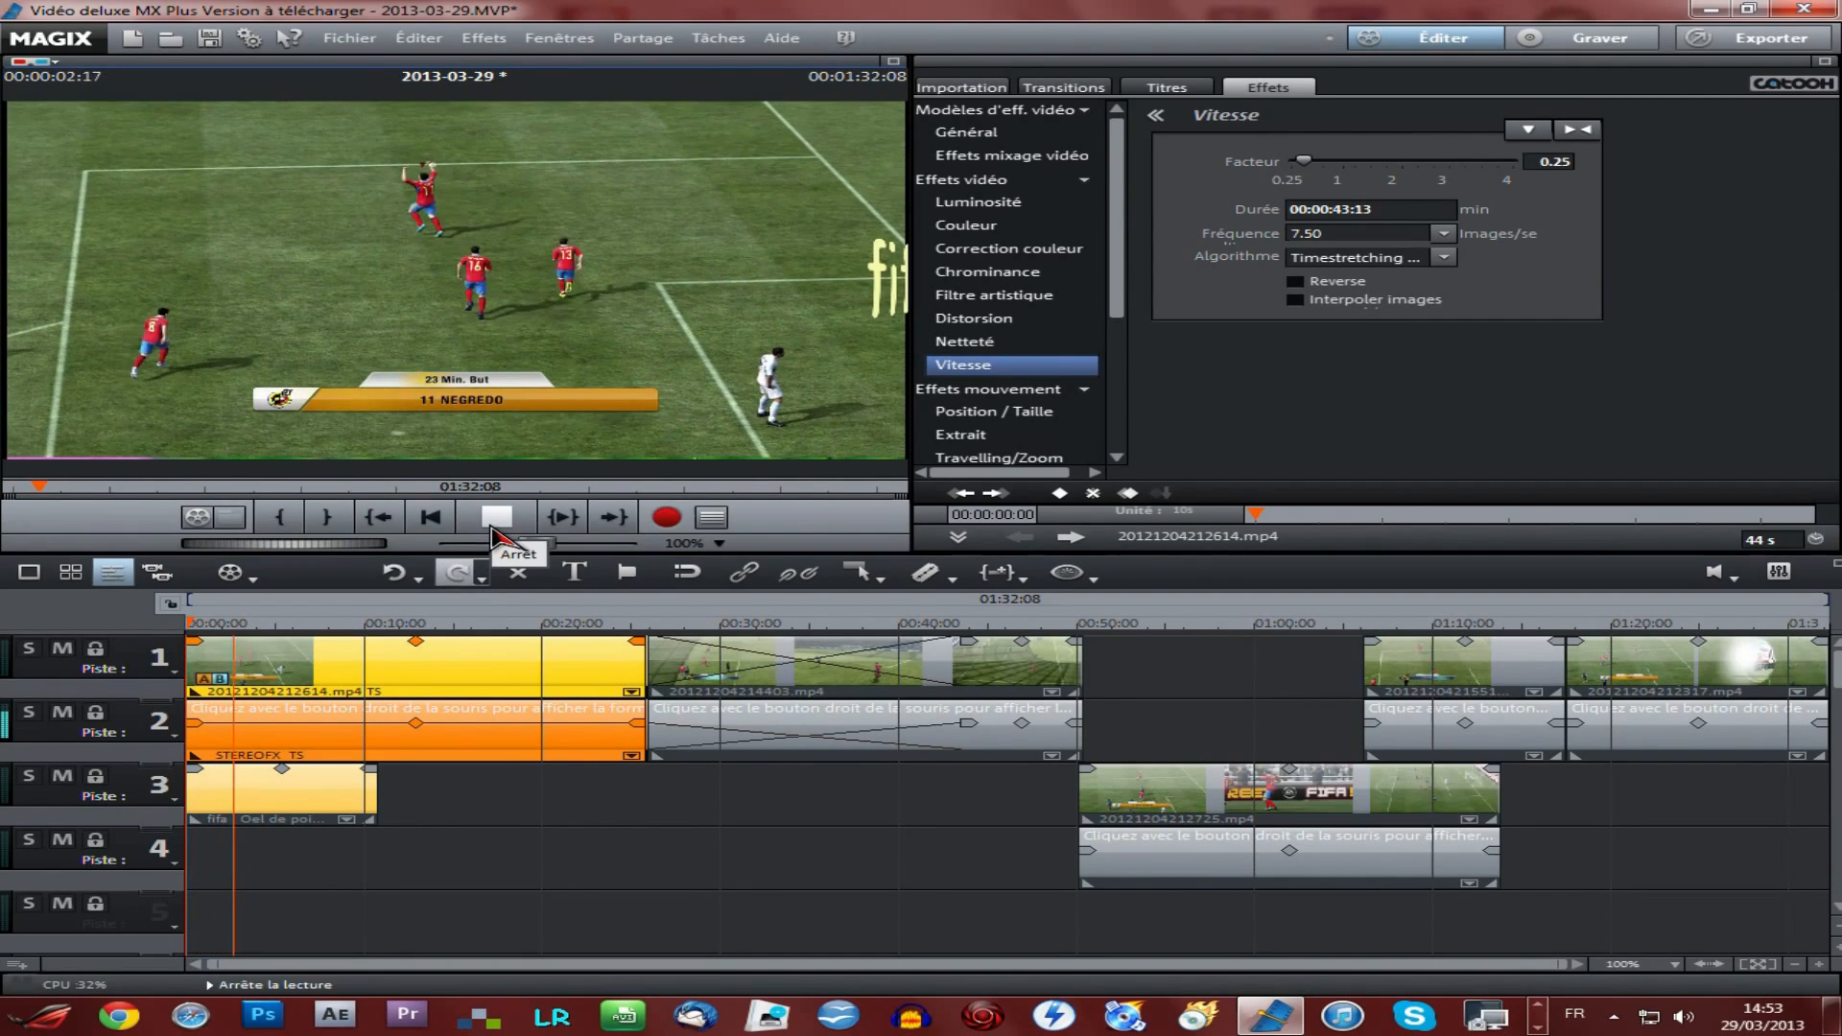
pyautogui.click(494, 523)
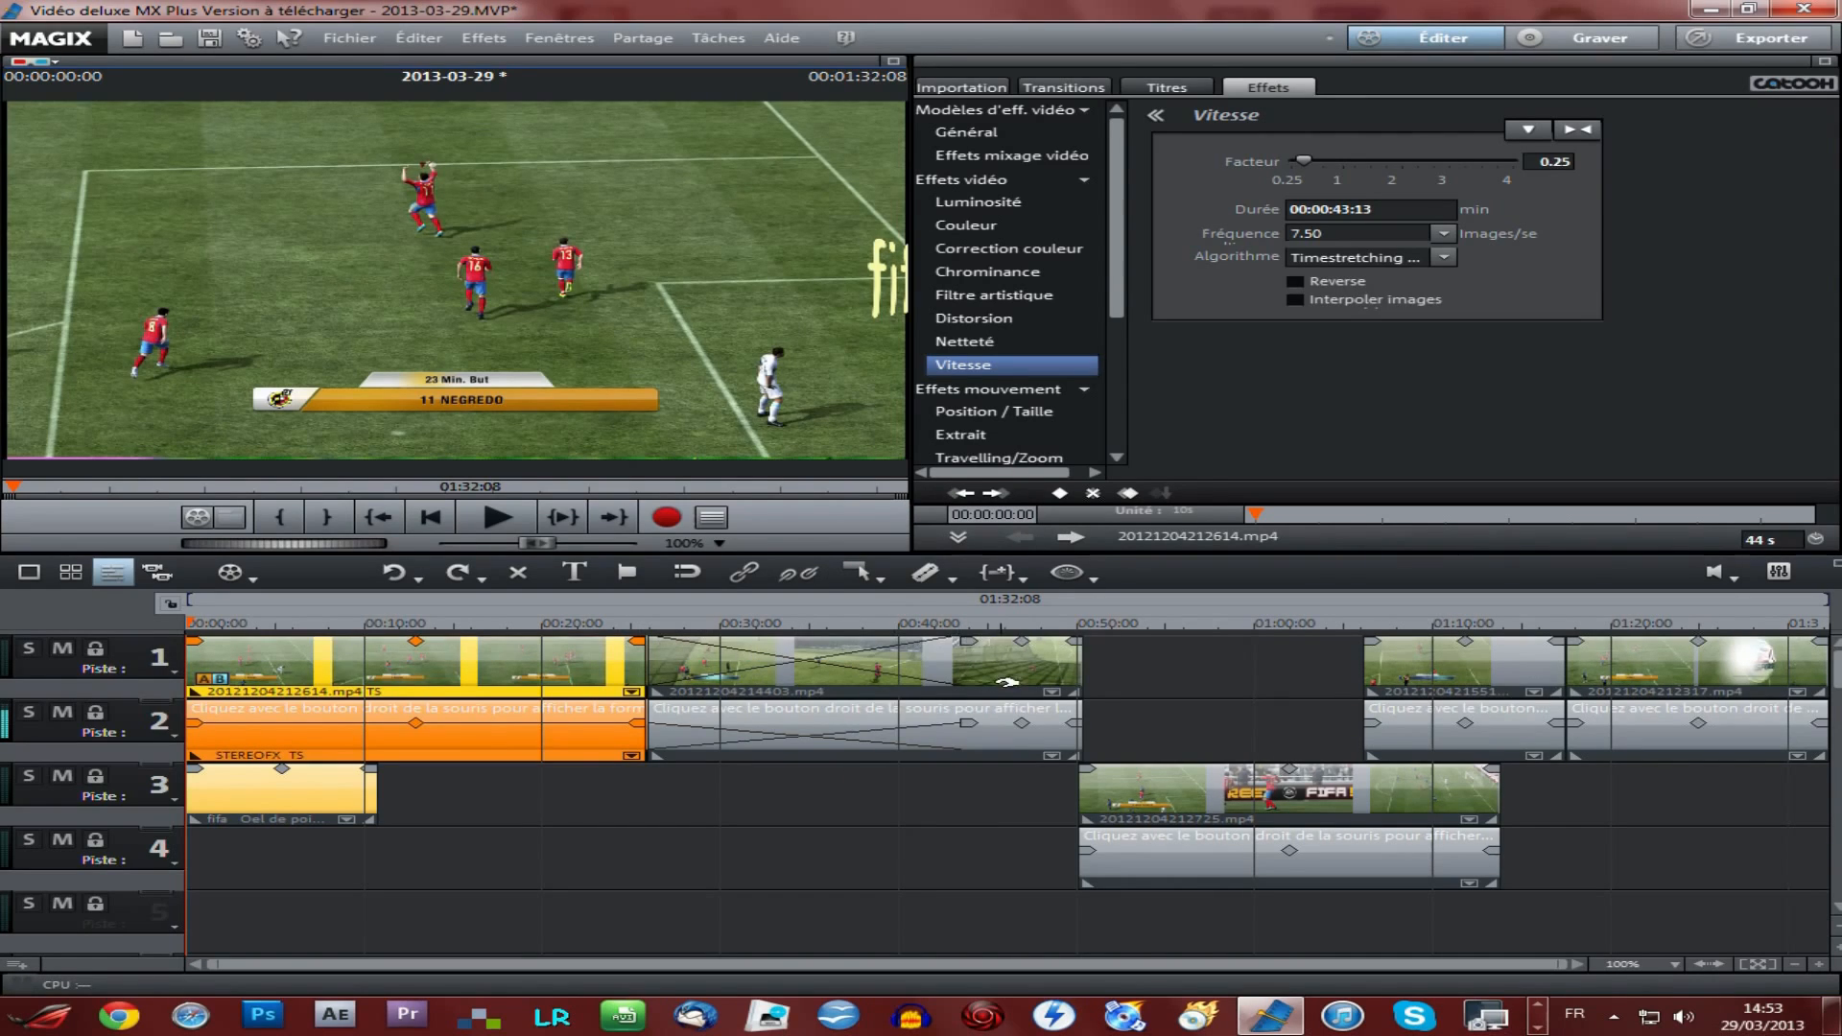
pyautogui.moveTo(1006, 682); pyautogui.dragTo(1322, 685)
pyautogui.click(540, 673)
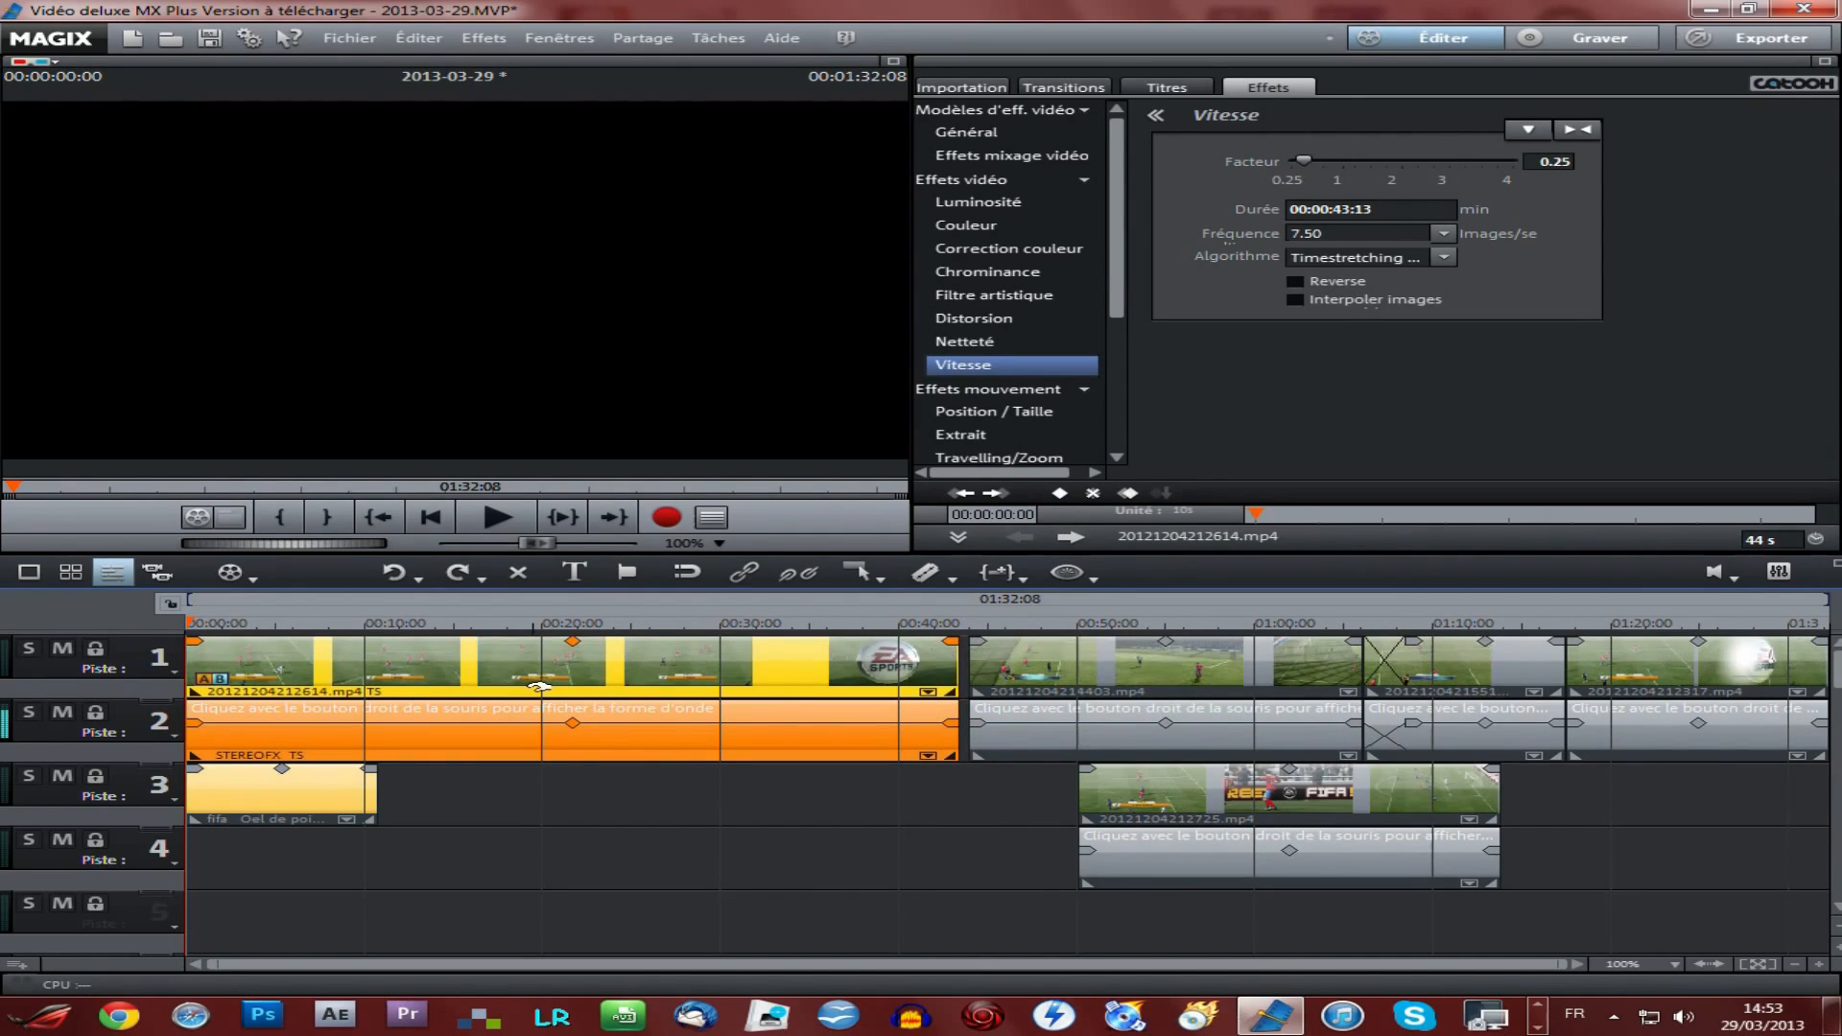
# Step: Ungroup the slowed clip's video and audio, and delete its audio object from track 2
pyautogui.click(646, 675)
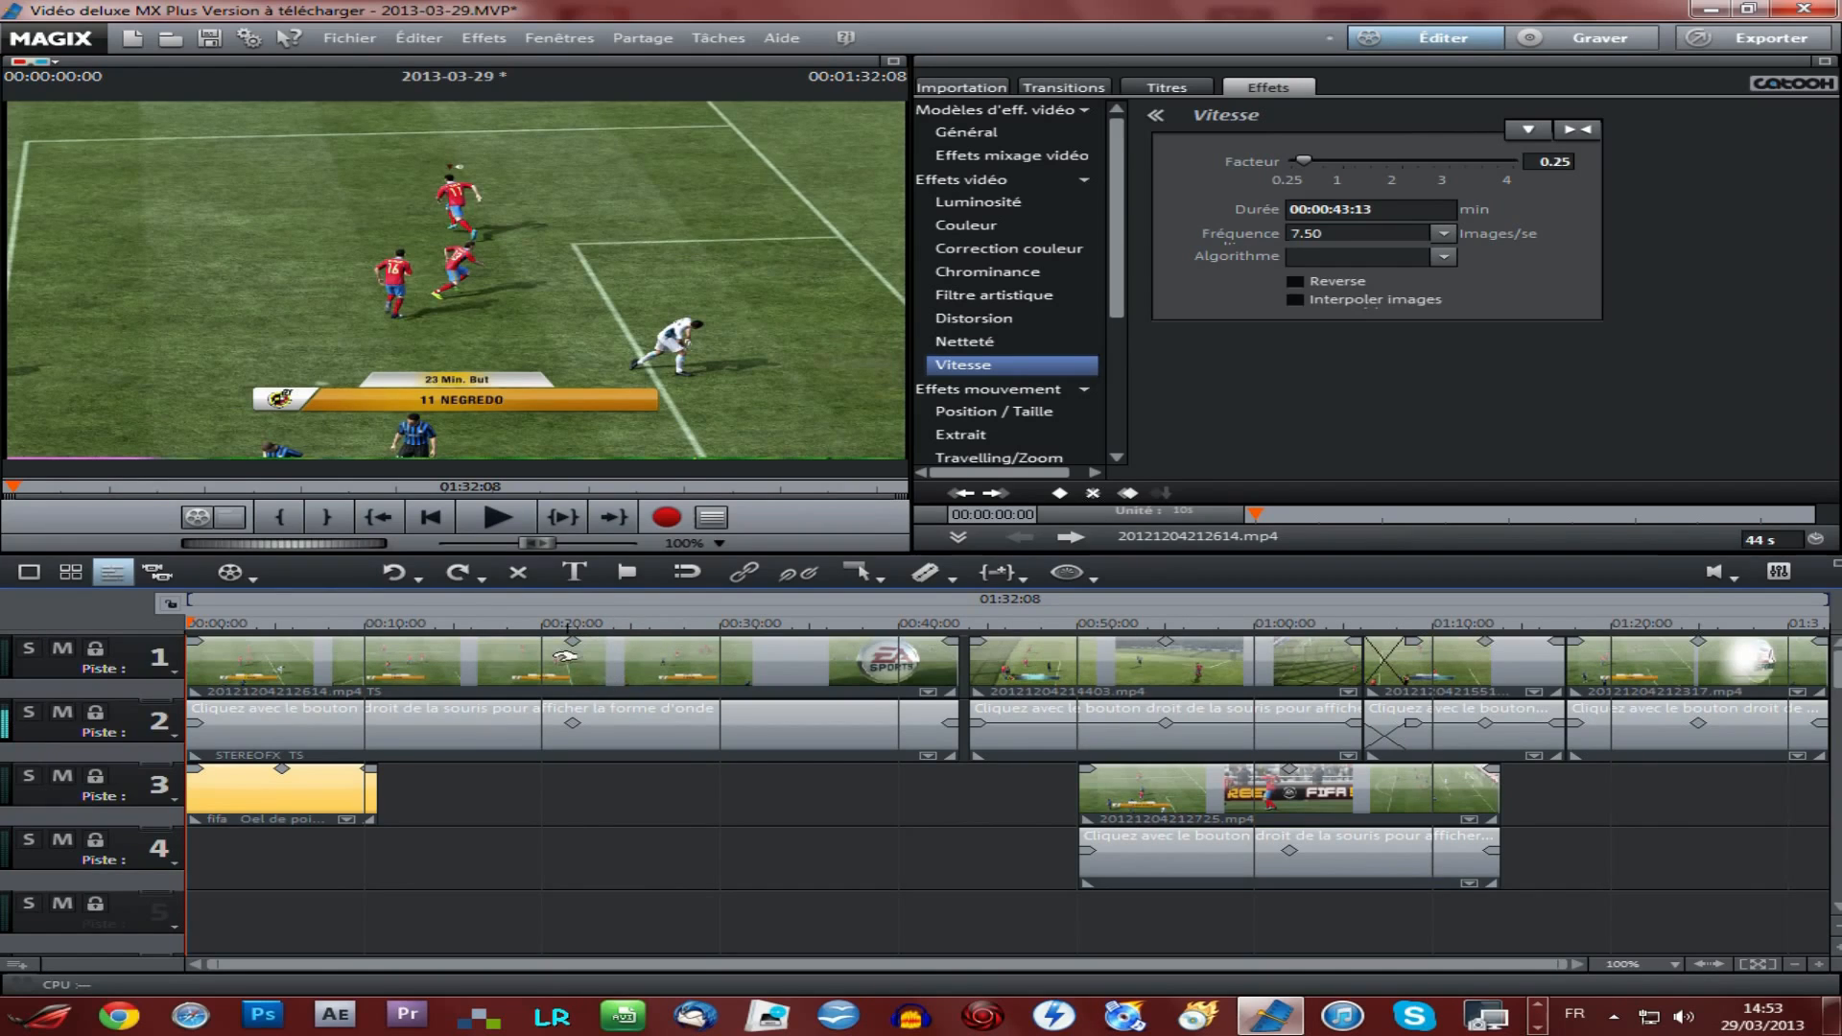
pyautogui.click(476, 723)
pyautogui.click(497, 676)
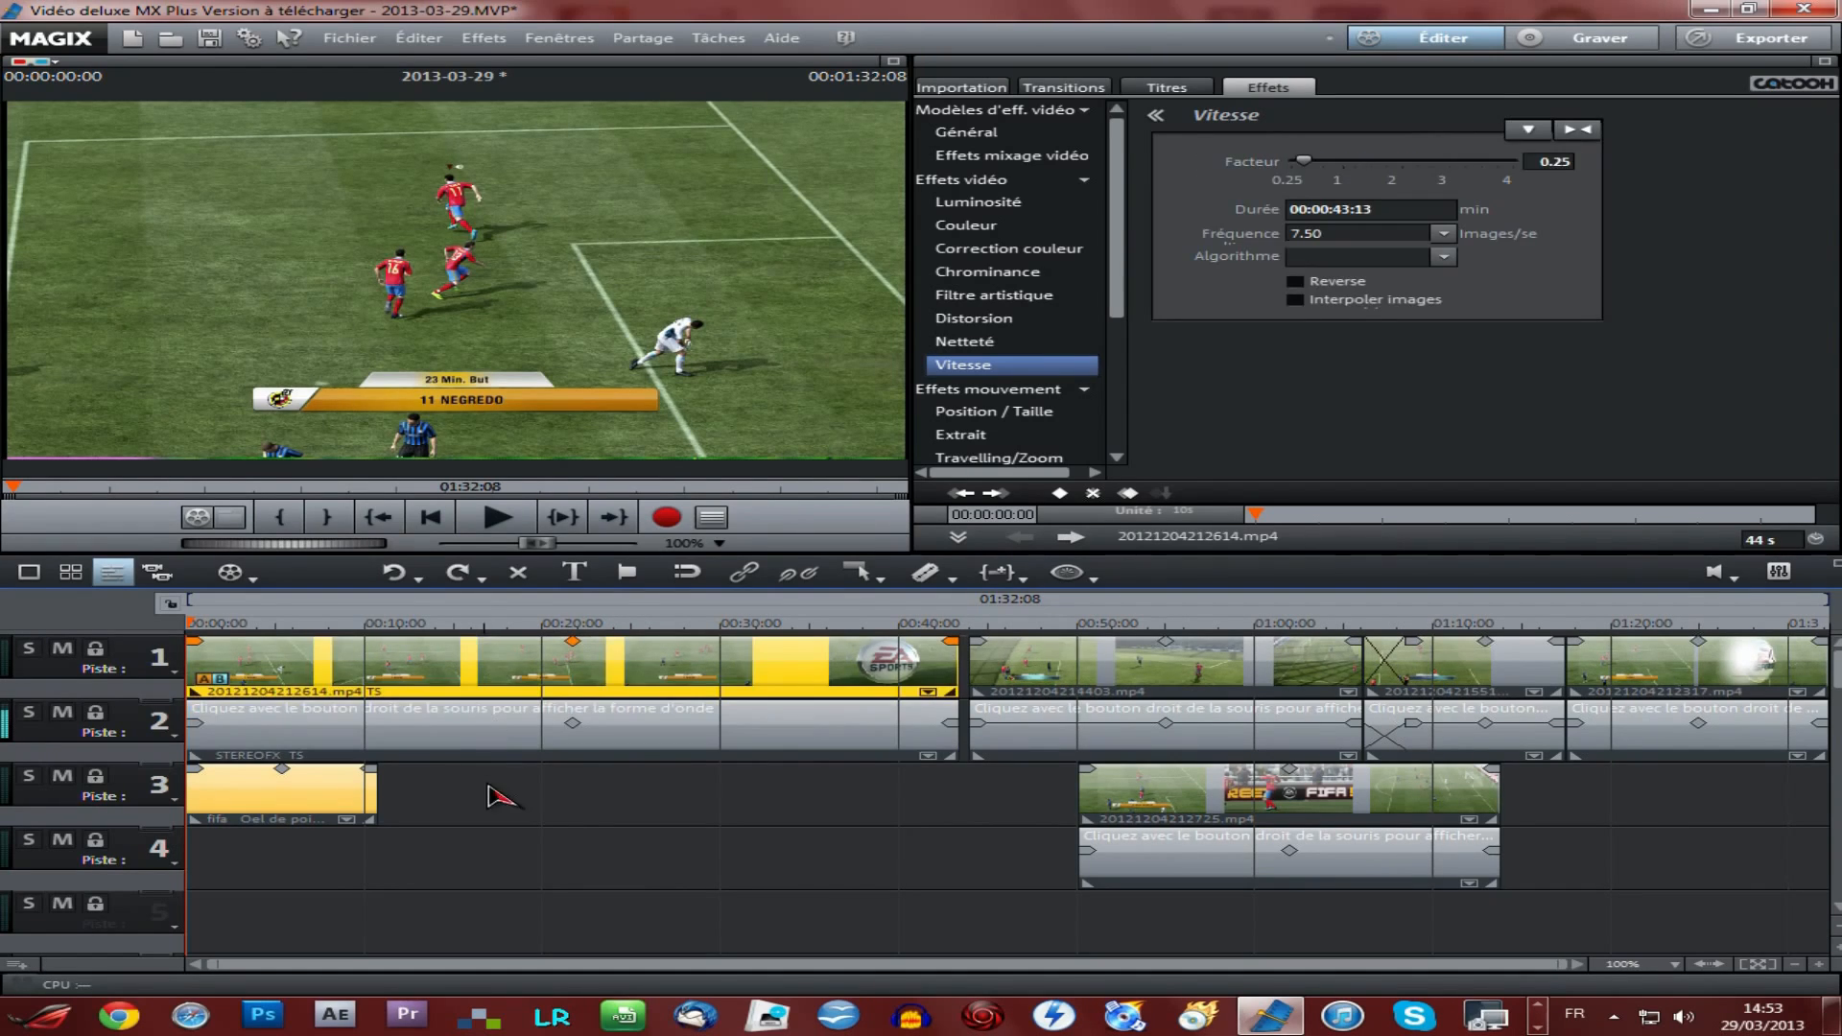
pyautogui.click(488, 727)
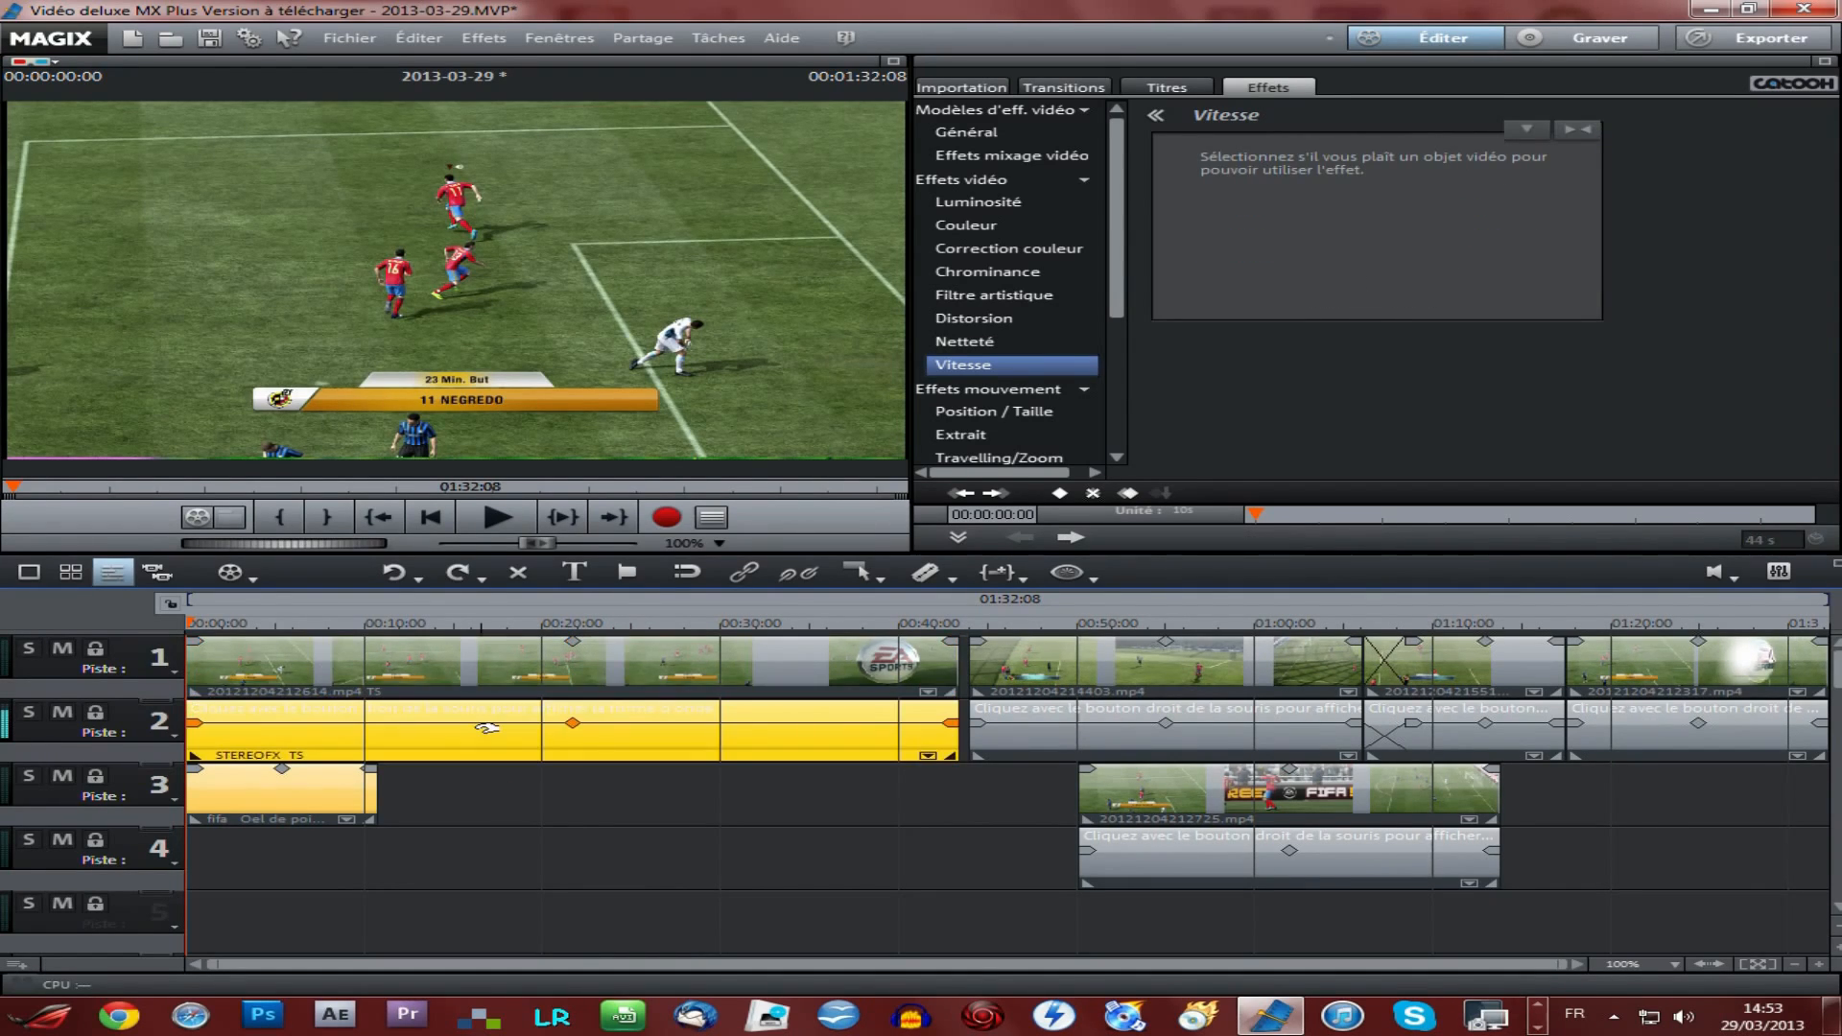
pyautogui.rightClick(488, 728)
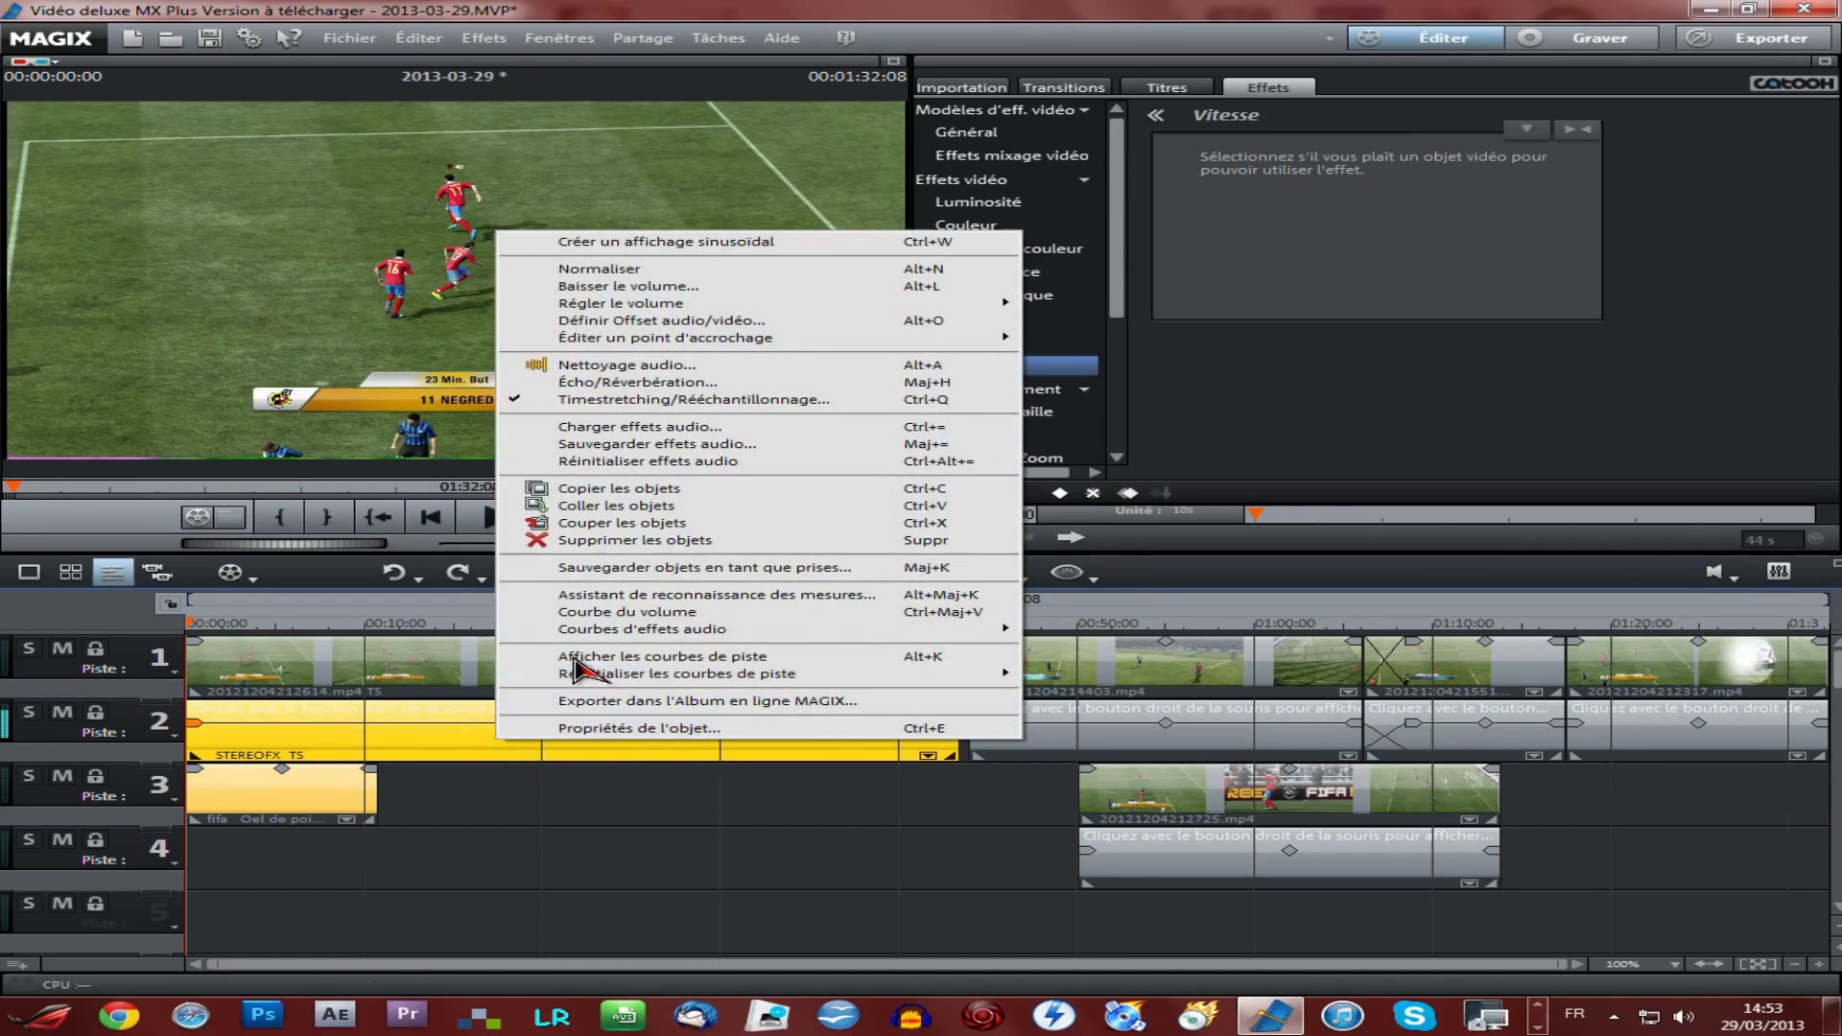
pyautogui.click(633, 542)
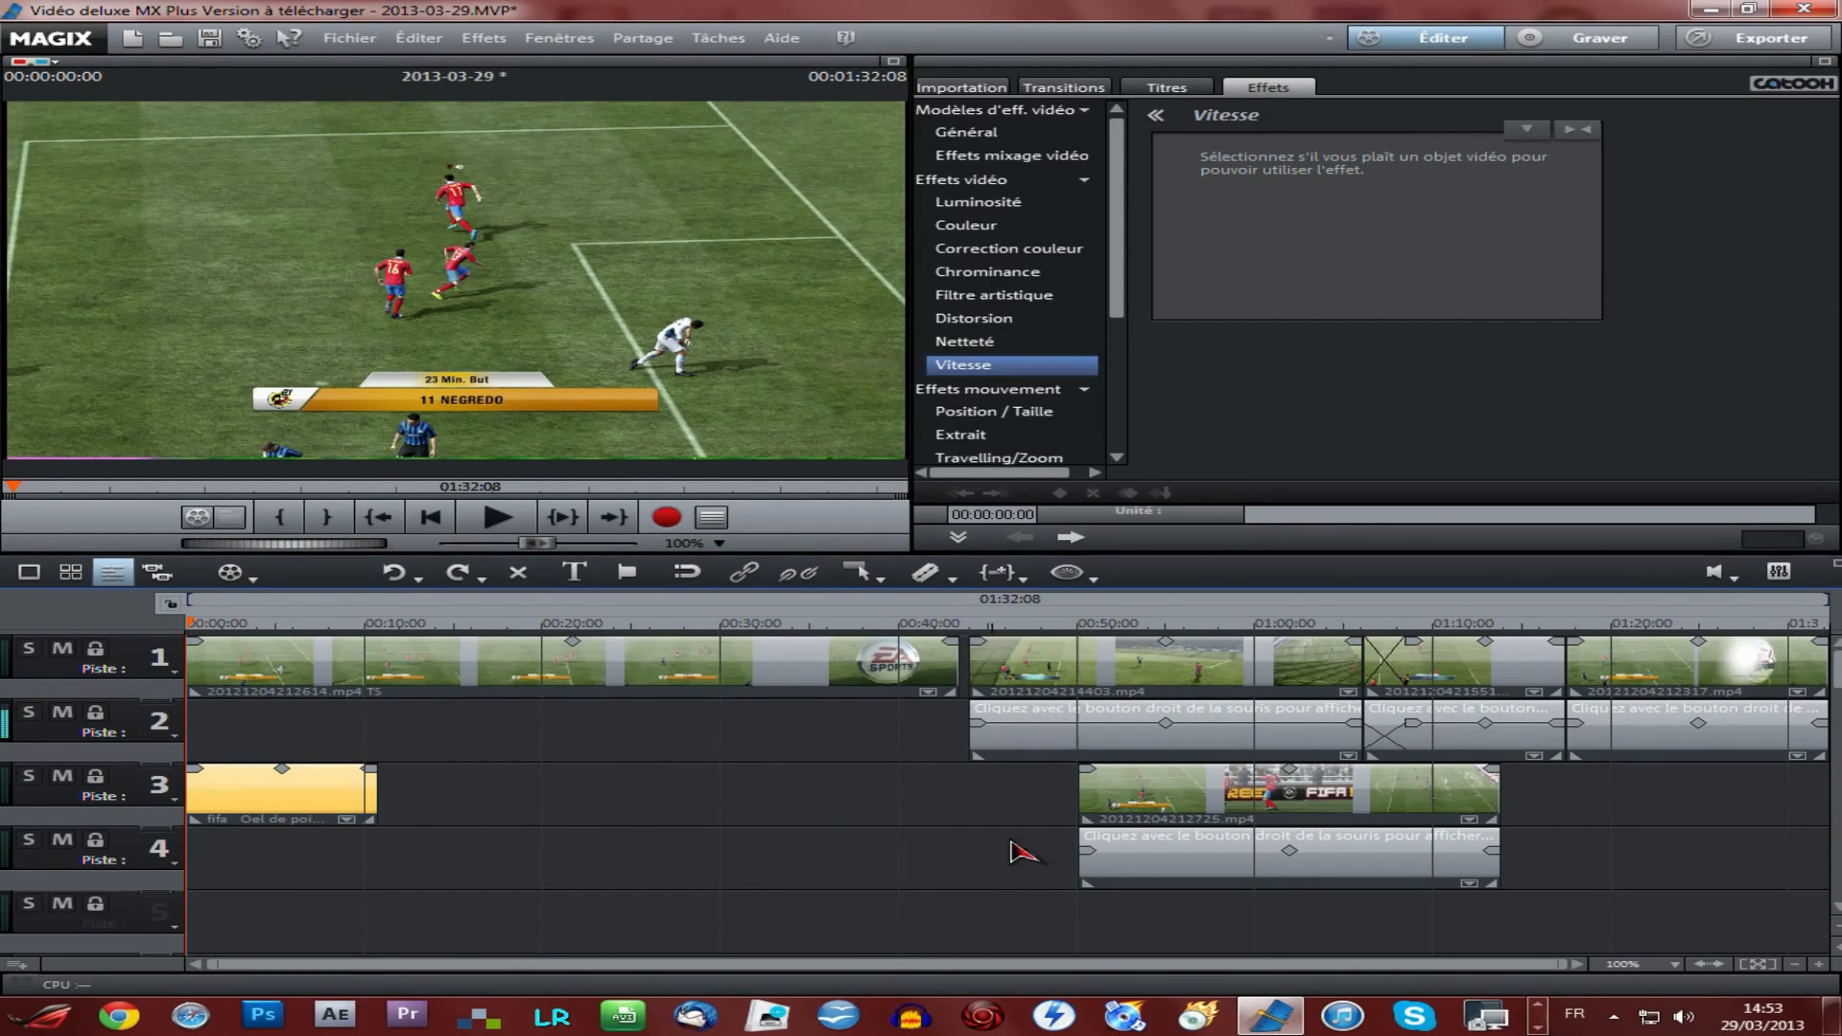
# Step: Move the fifa title up to track 2 and return it to the start of track 3
pyautogui.click(468, 693)
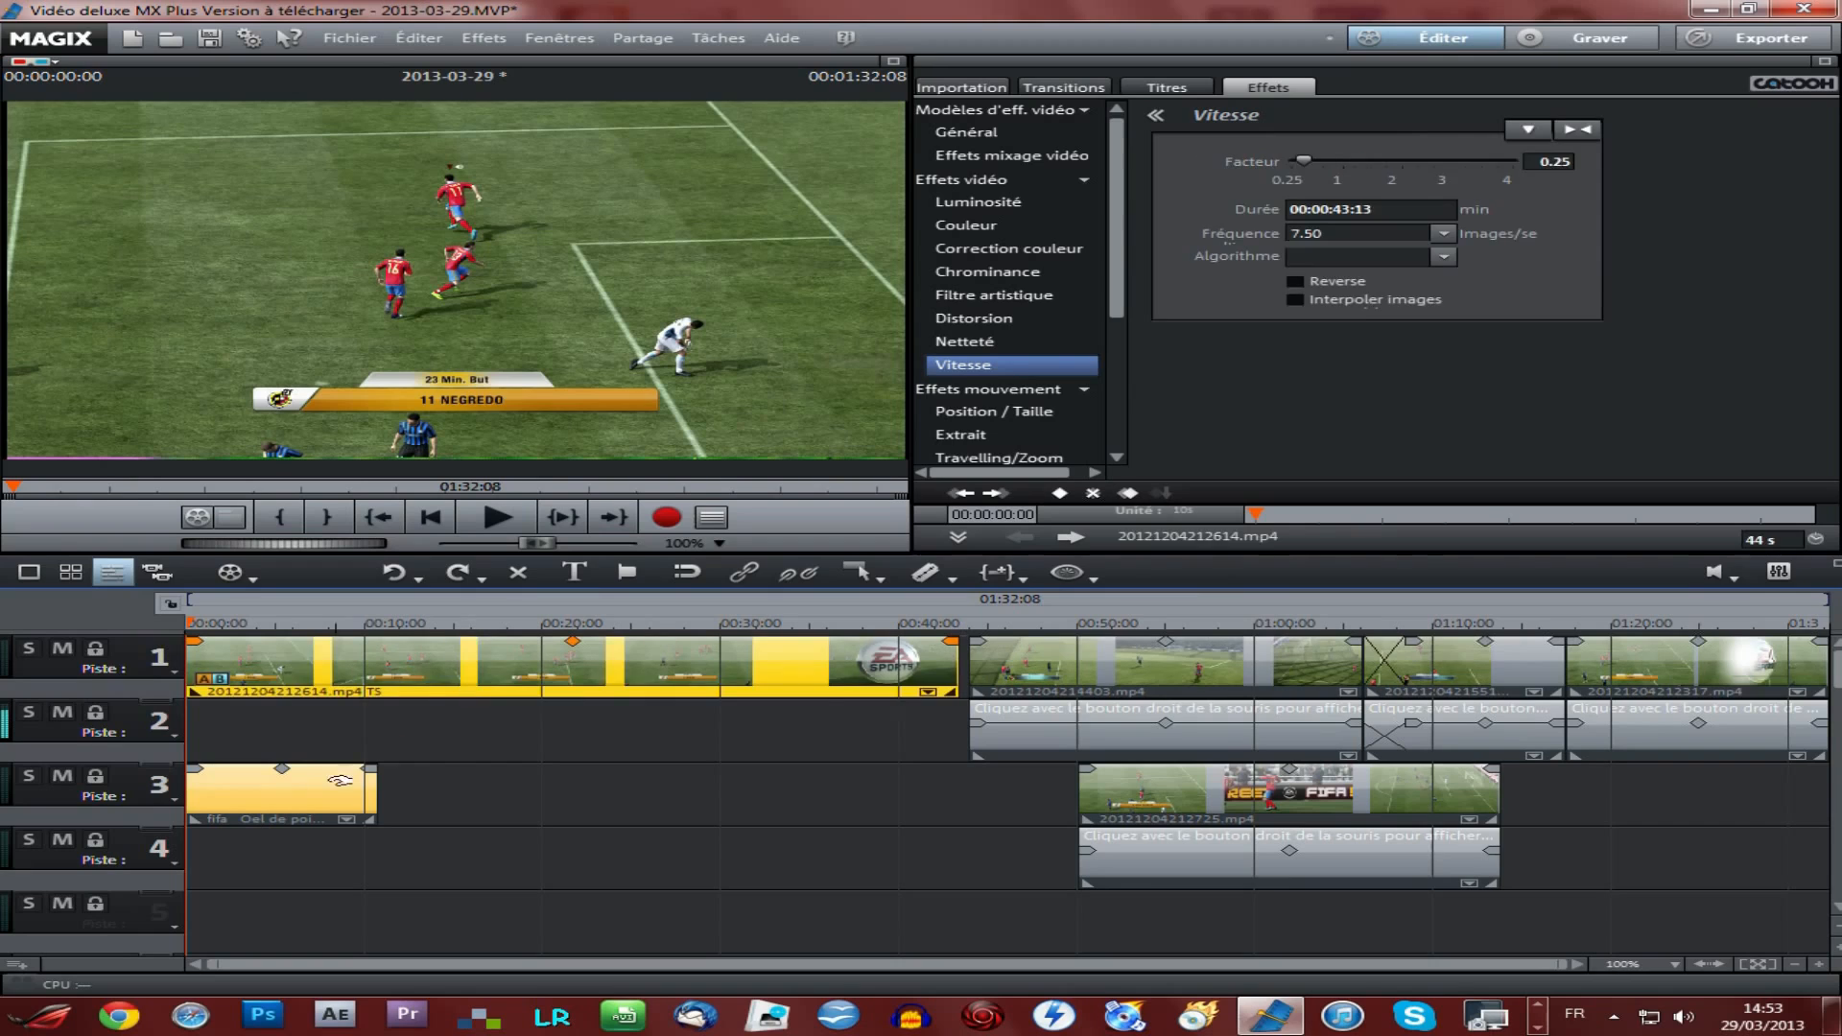
pyautogui.moveTo(320, 796); pyautogui.dragTo(346, 741)
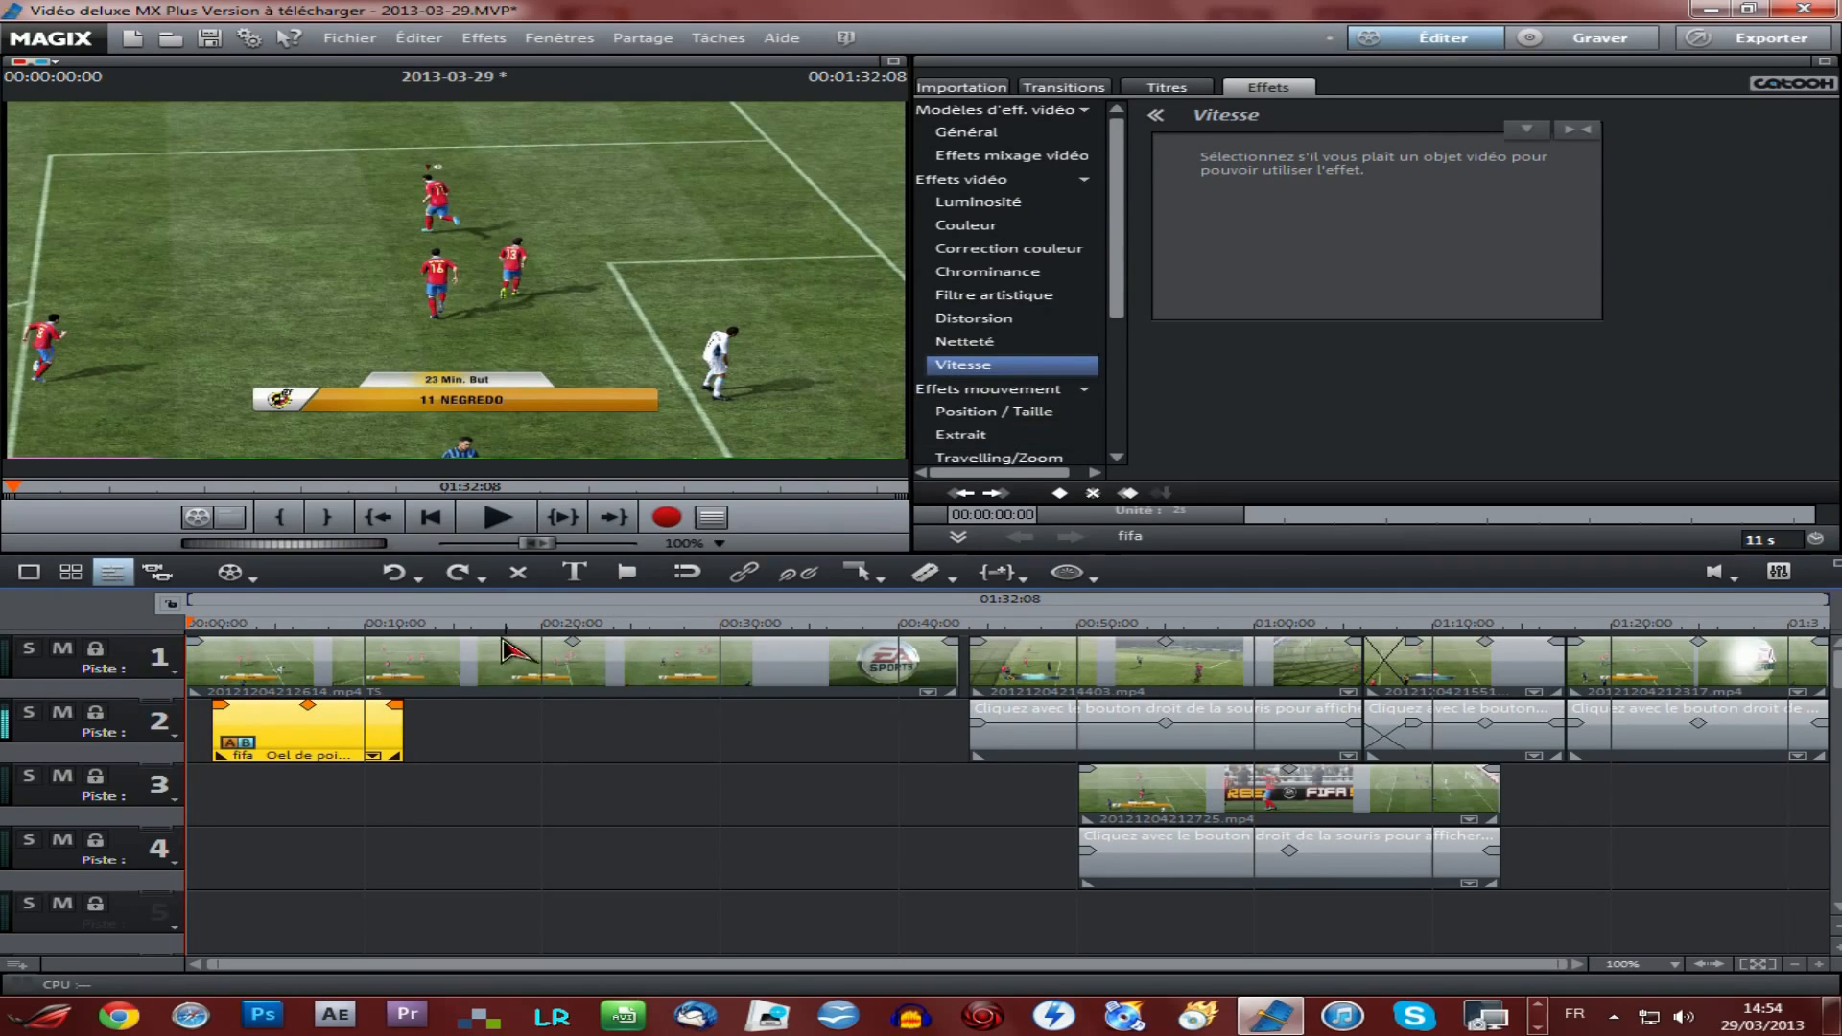
pyautogui.moveTo(276, 744); pyautogui.dragTo(249, 809)
# Step: Shrink the first clip to about 545 × 309 pixels with Position / Taille and place the image in the frame's lower-right corner
pyautogui.click(326, 666)
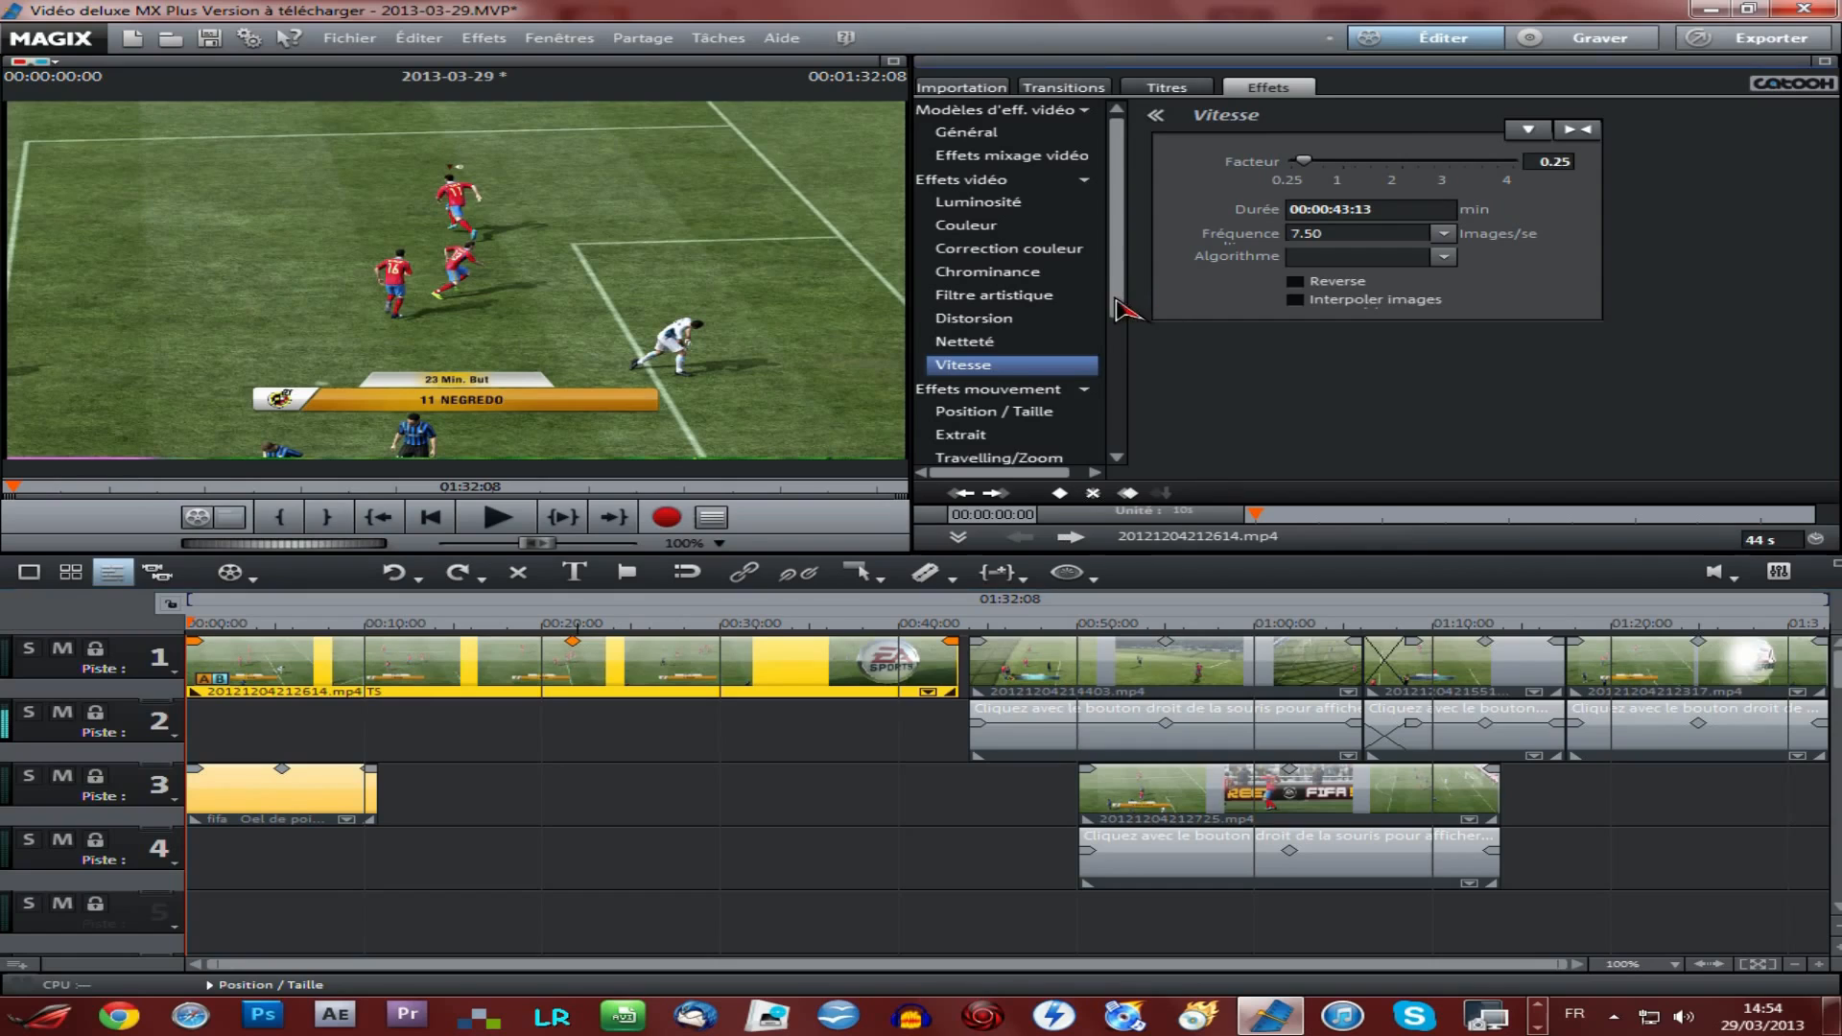
pyautogui.scroll(-2, 1113, 370)
pyautogui.click(994, 292)
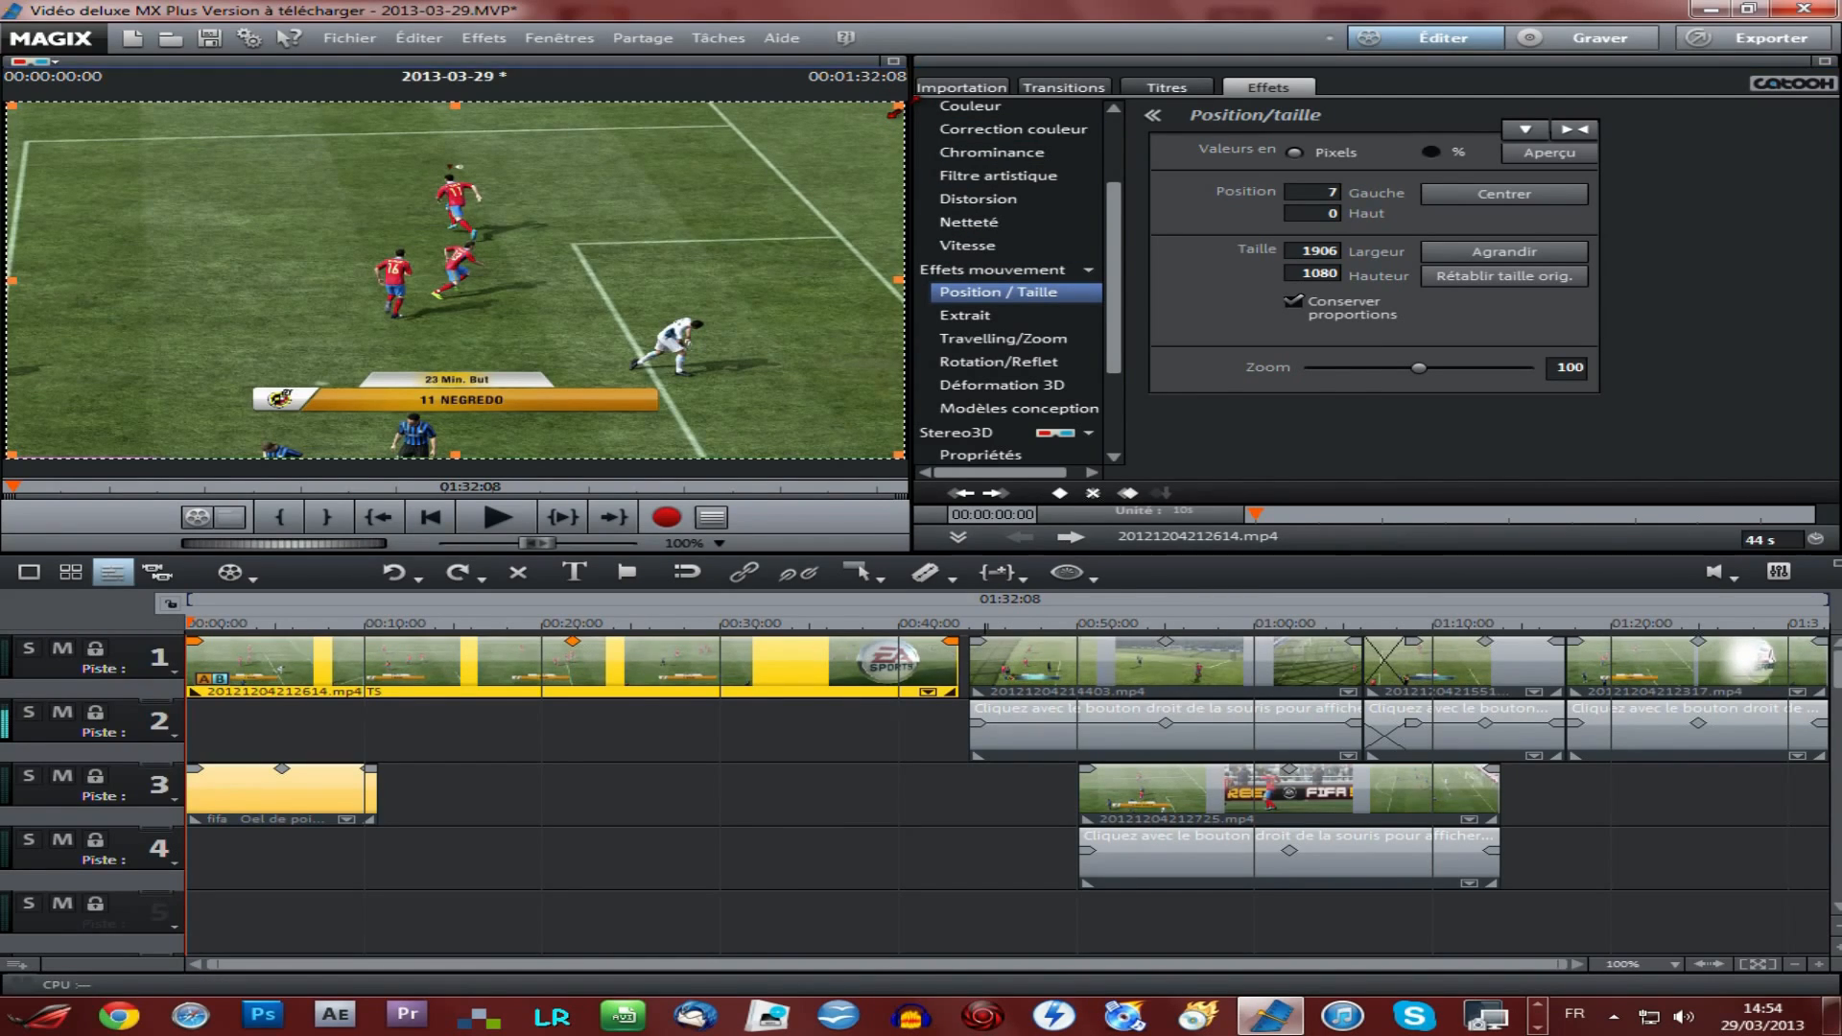
pyautogui.moveTo(895, 110); pyautogui.dragTo(267, 342)
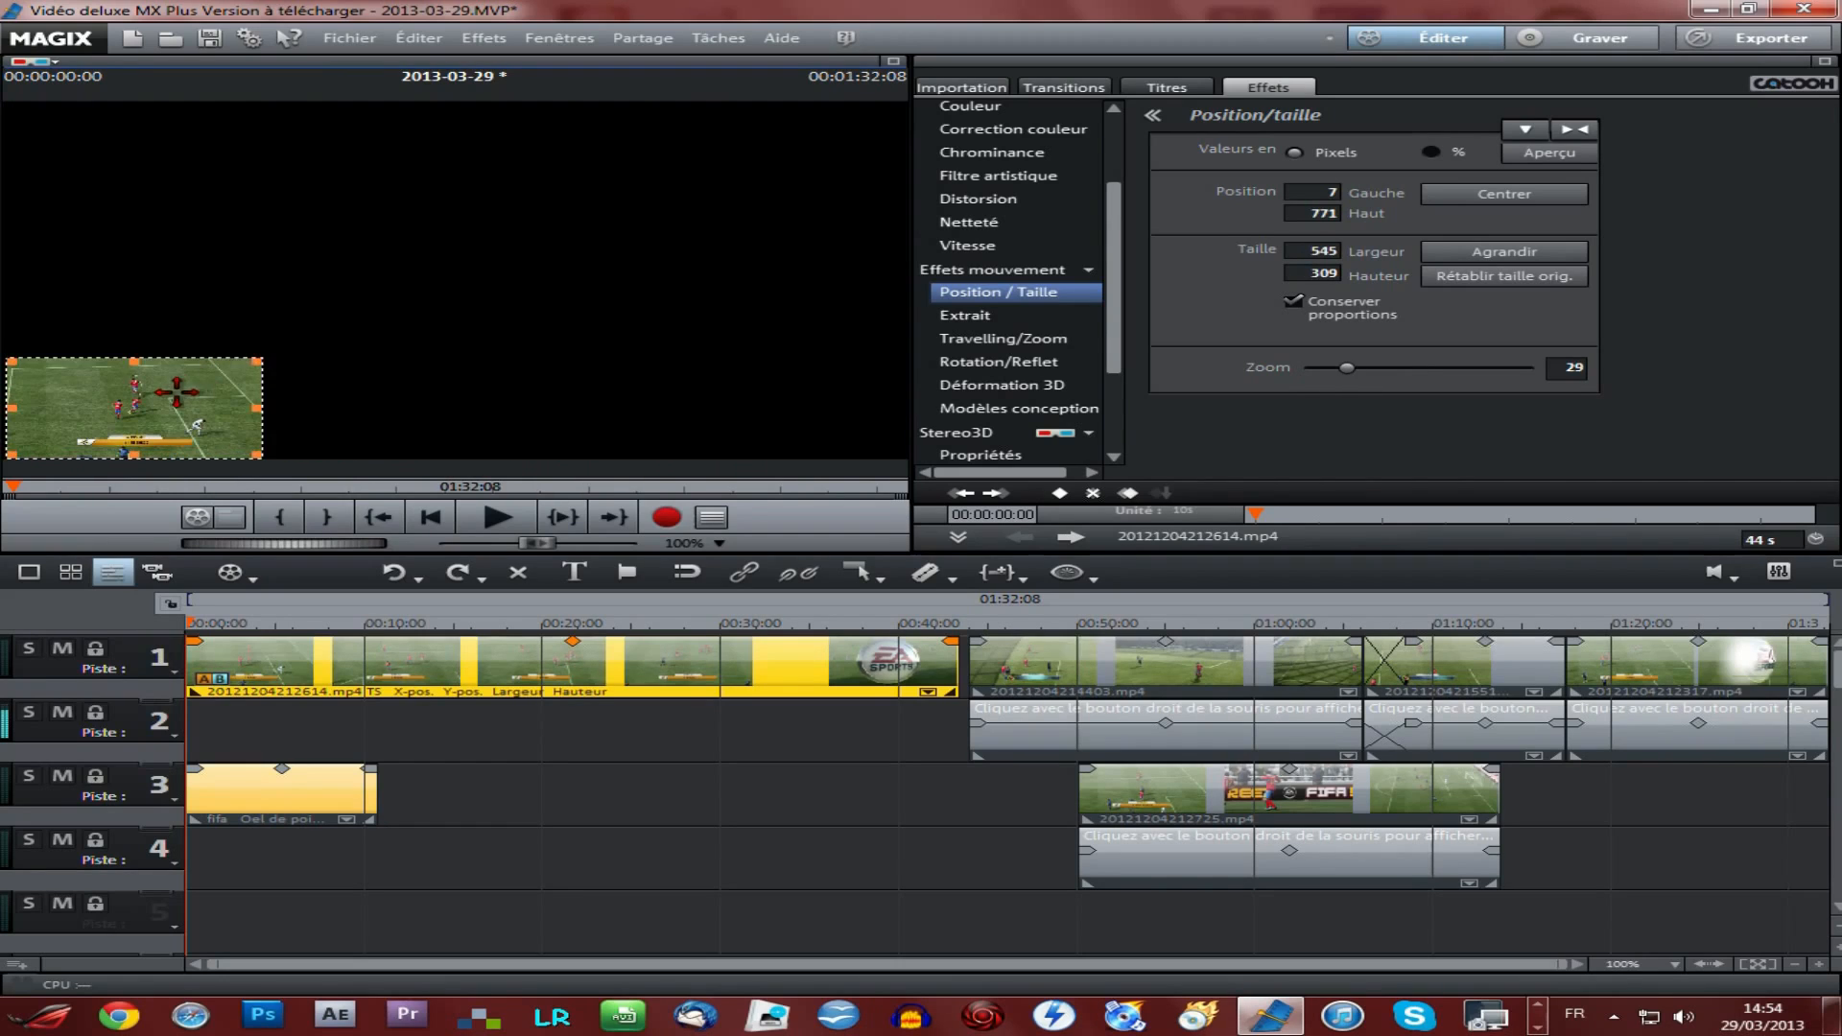
pyautogui.moveTo(178, 391); pyautogui.dragTo(830, 392)
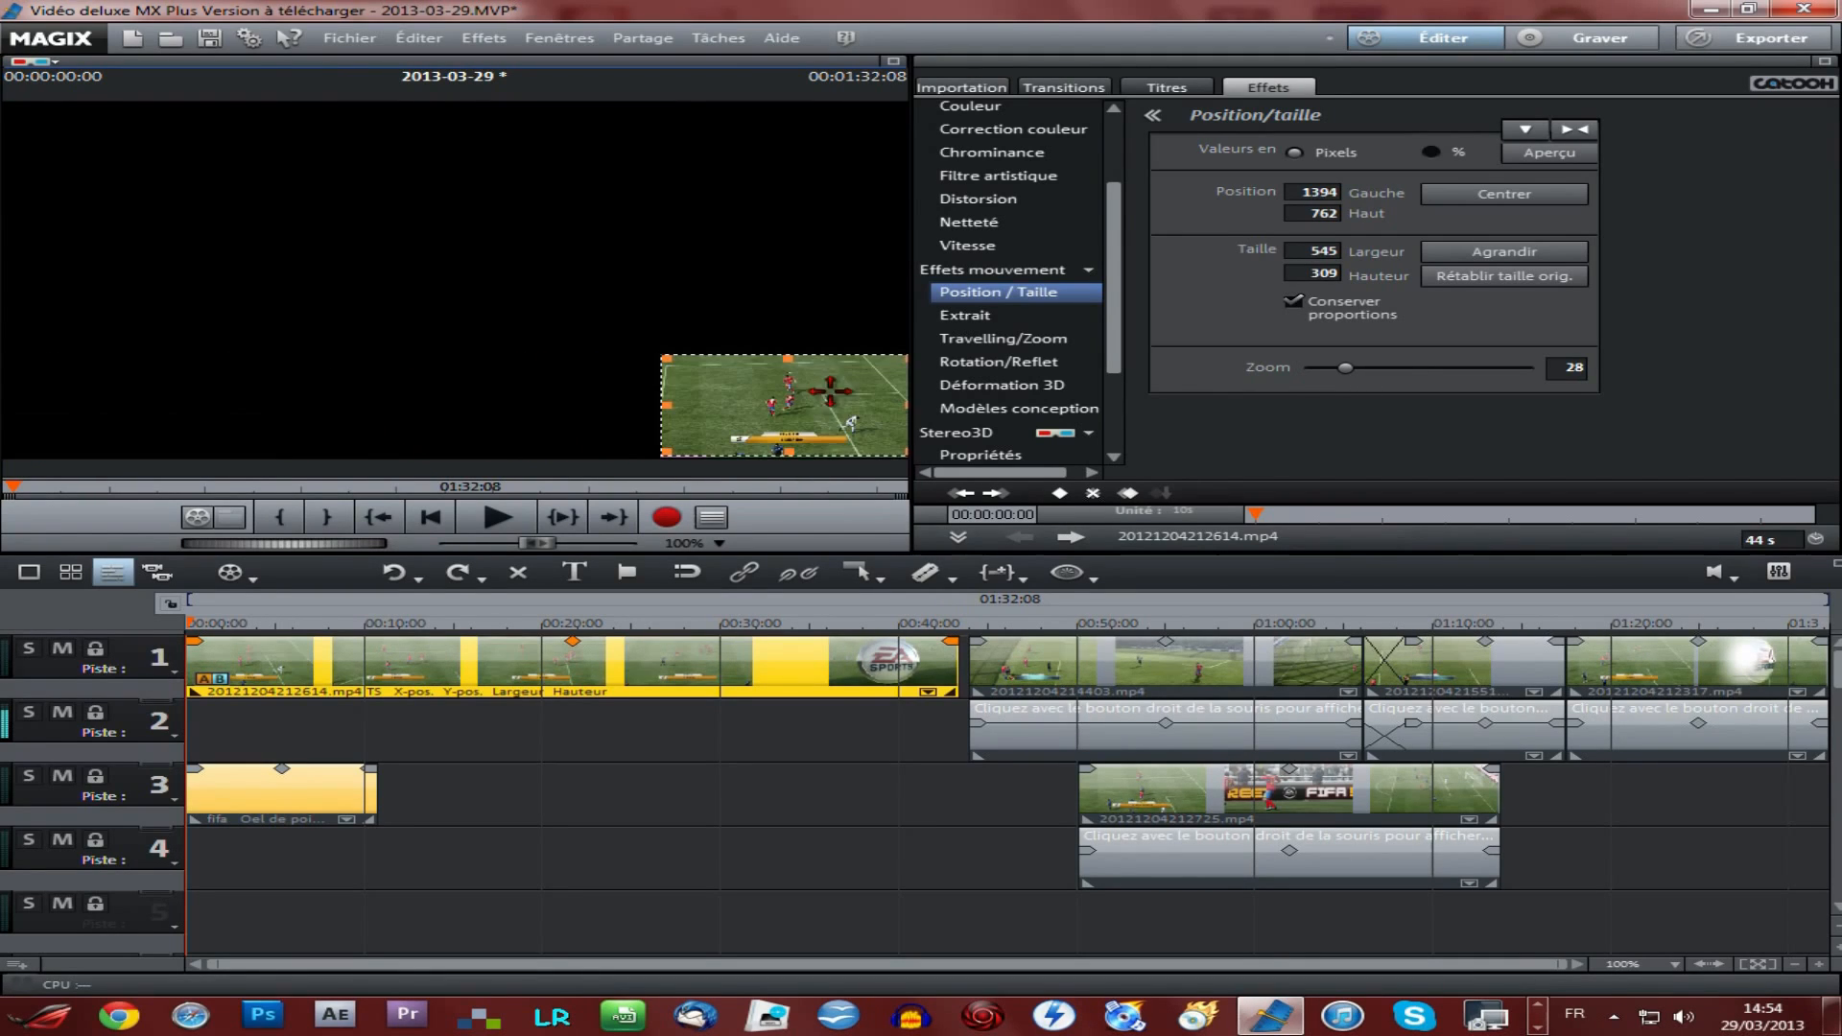
# Step: Shorten the slowed clip to about 25 s and move clip 20121204214403.mp4 with its audio down to tracks 2 and 3
pyautogui.click(1090, 664)
pyautogui.moveTo(1161, 703); pyautogui.dragTo(928, 869)
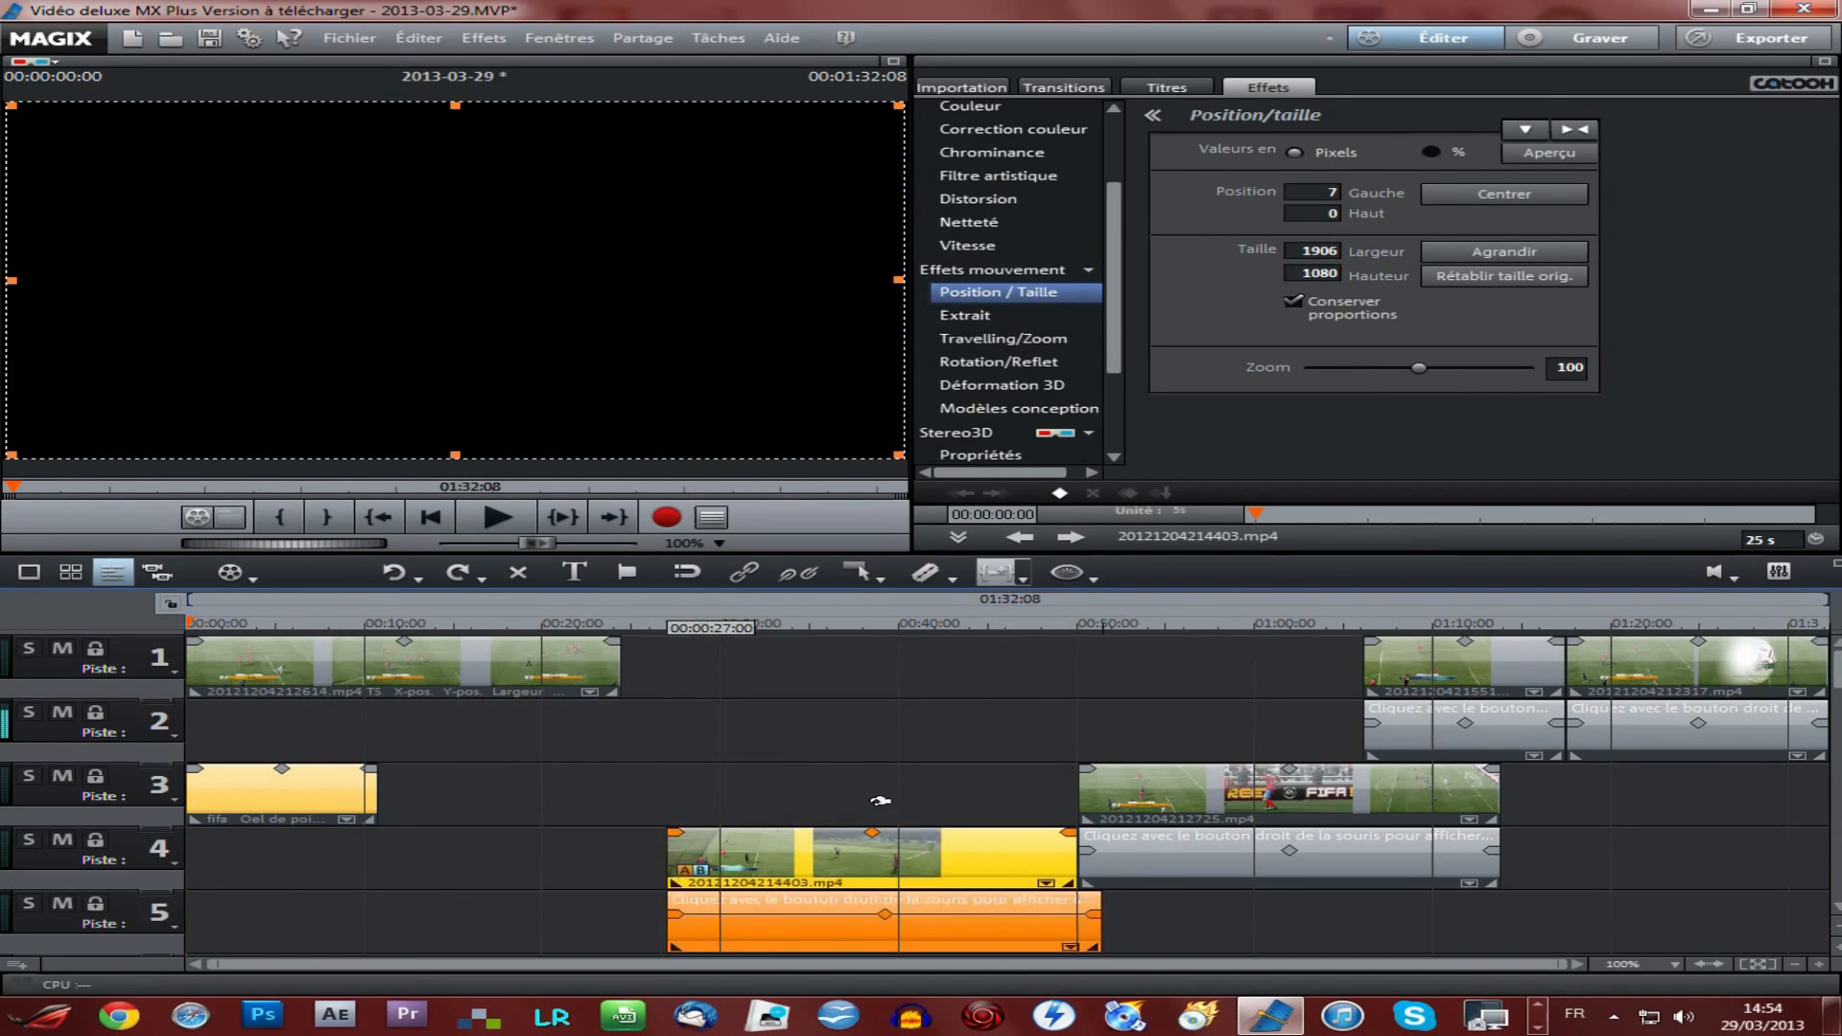
pyautogui.moveTo(880, 801); pyautogui.dragTo(825, 760)
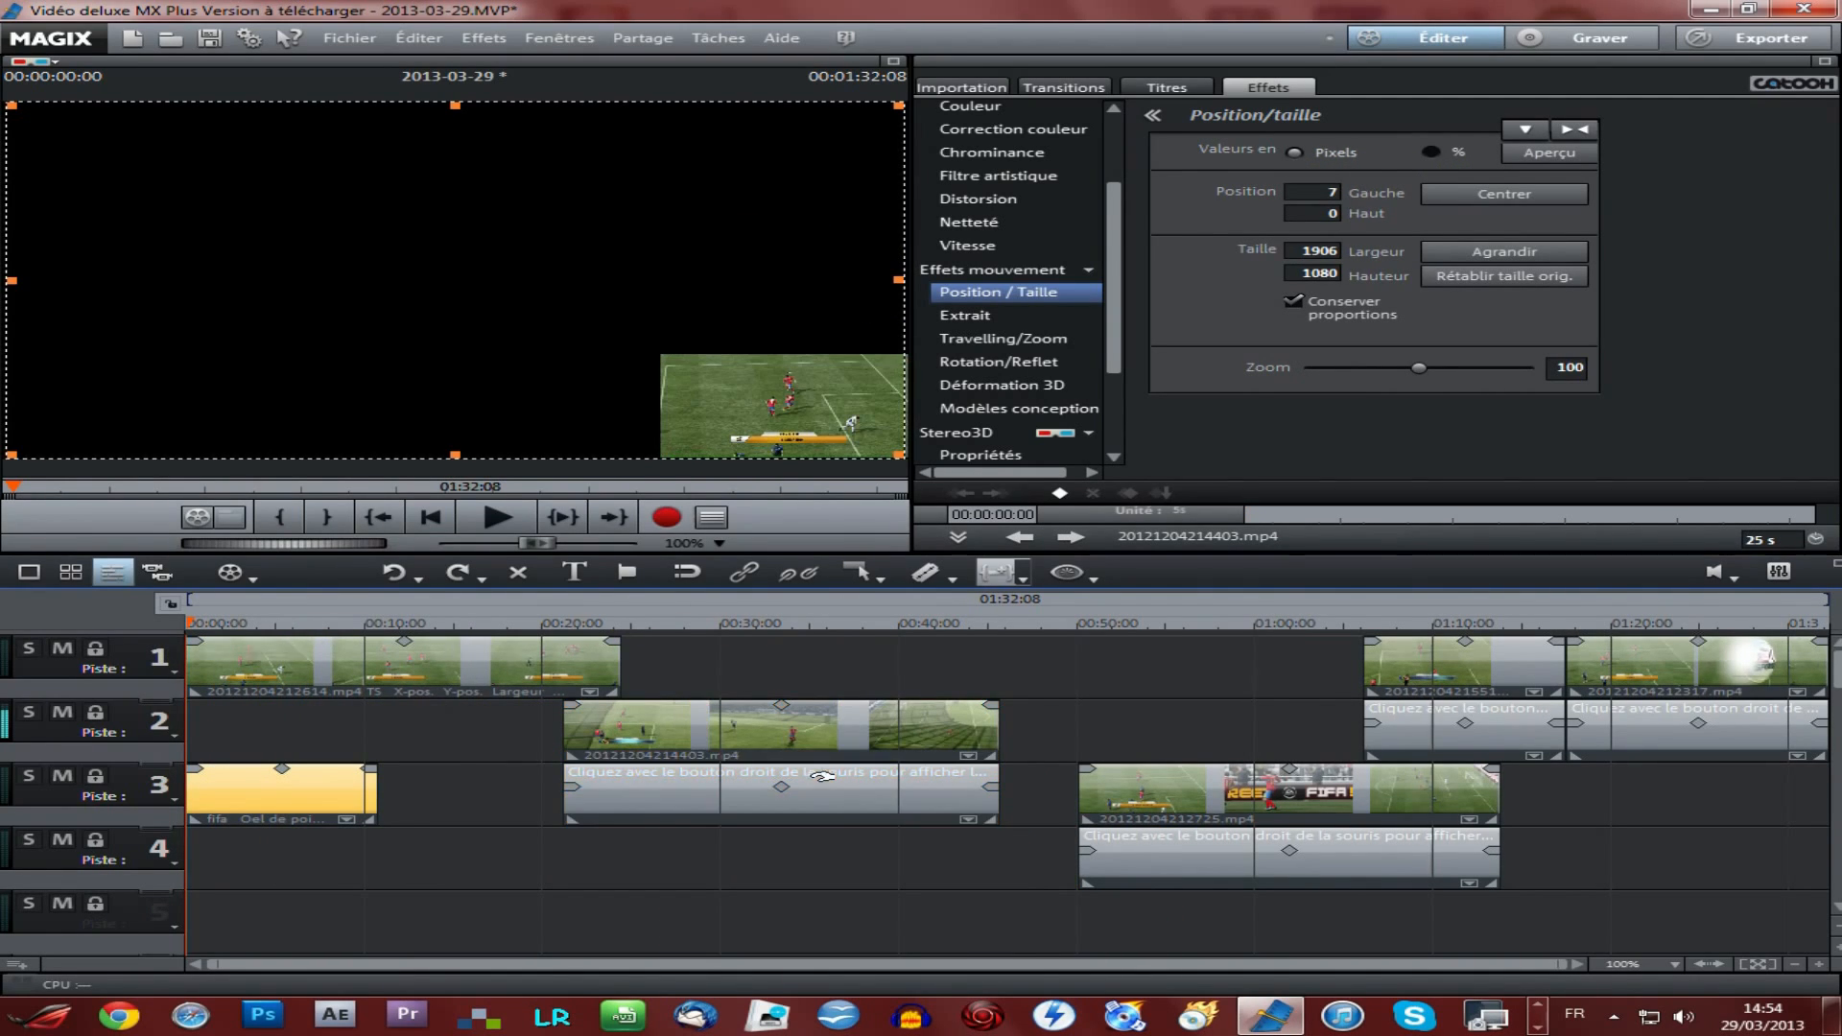
# Step: Delete the audio of clip 20121204214403.mp4, and stack it at the start of track 1 above the reduced clip on track 2
pyautogui.click(810, 794)
pyautogui.press('Delete')
pyautogui.moveTo(851, 734); pyautogui.dragTo(568, 807)
pyautogui.moveTo(534, 720); pyautogui.dragTo(538, 652)
pyautogui.moveTo(543, 769); pyautogui.dragTo(475, 721)
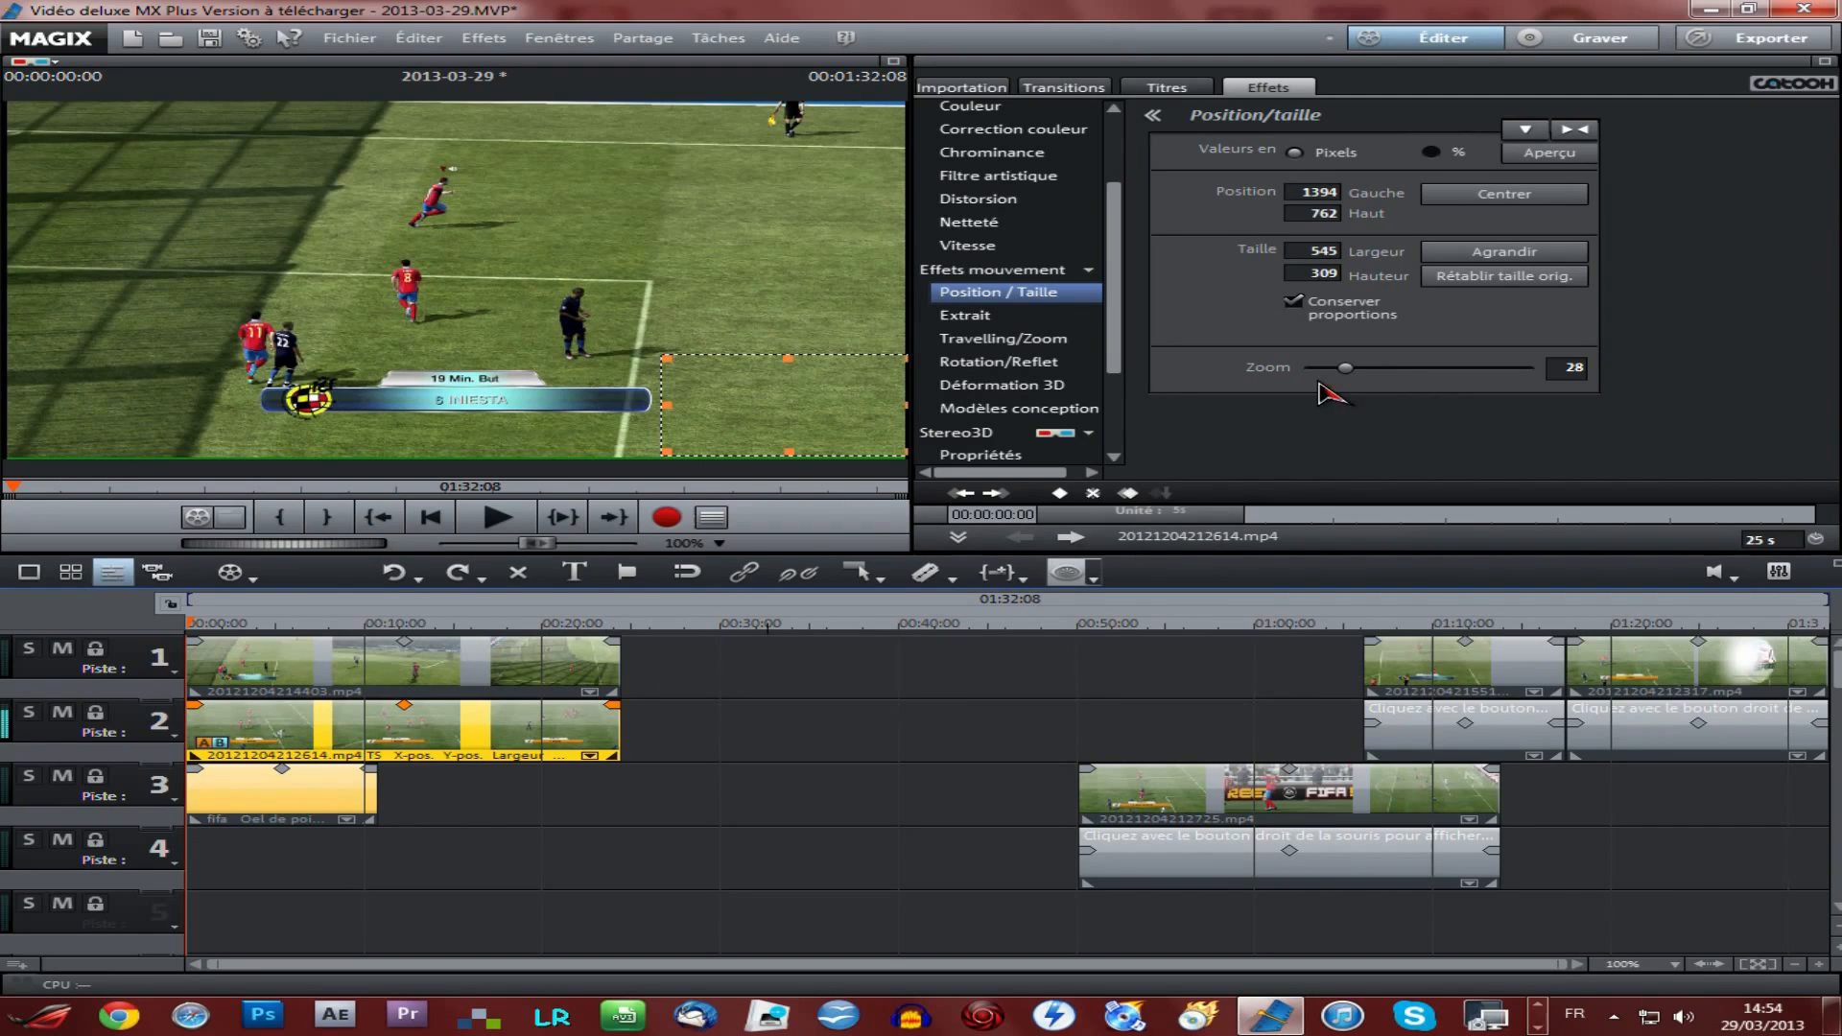
# Step: Enlarge the inset clip to about 737 × 418 pixels in the frame's lower-right corner, and review it by playback and scrubbing
pyautogui.moveTo(800, 442); pyautogui.dragTo(765, 404)
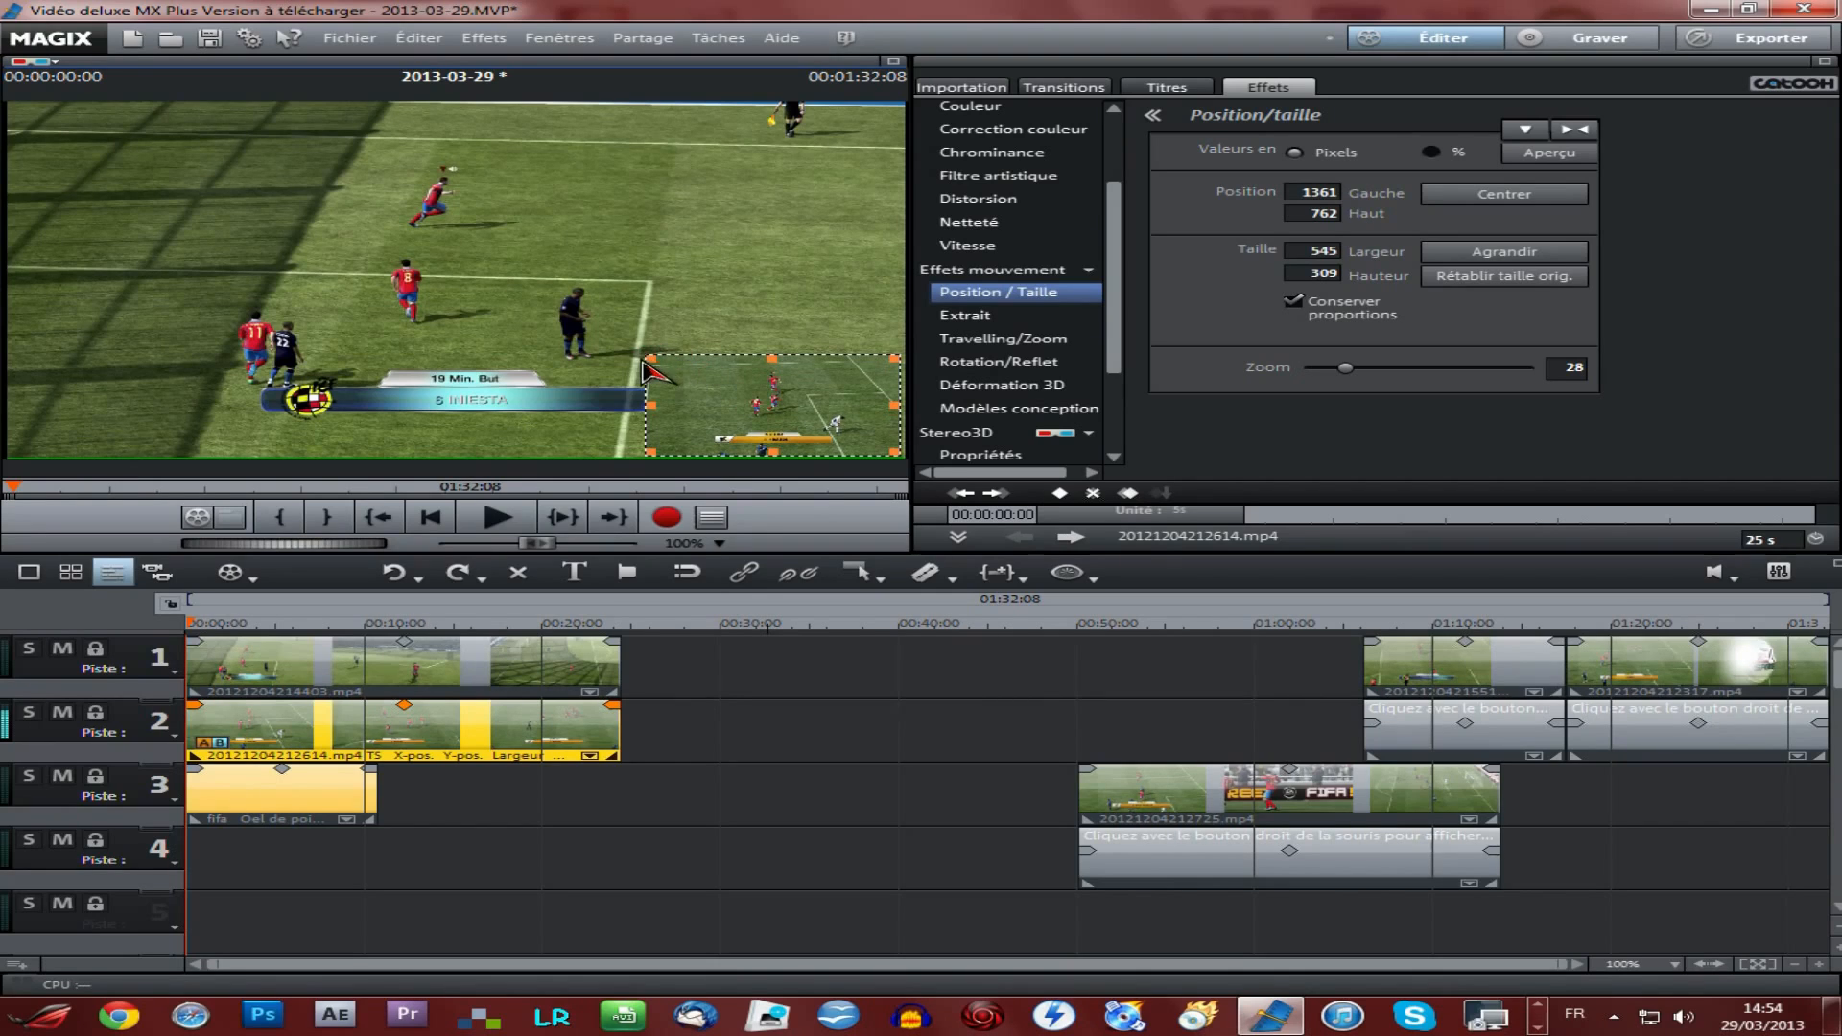
pyautogui.moveTo(645, 357); pyautogui.dragTo(560, 321)
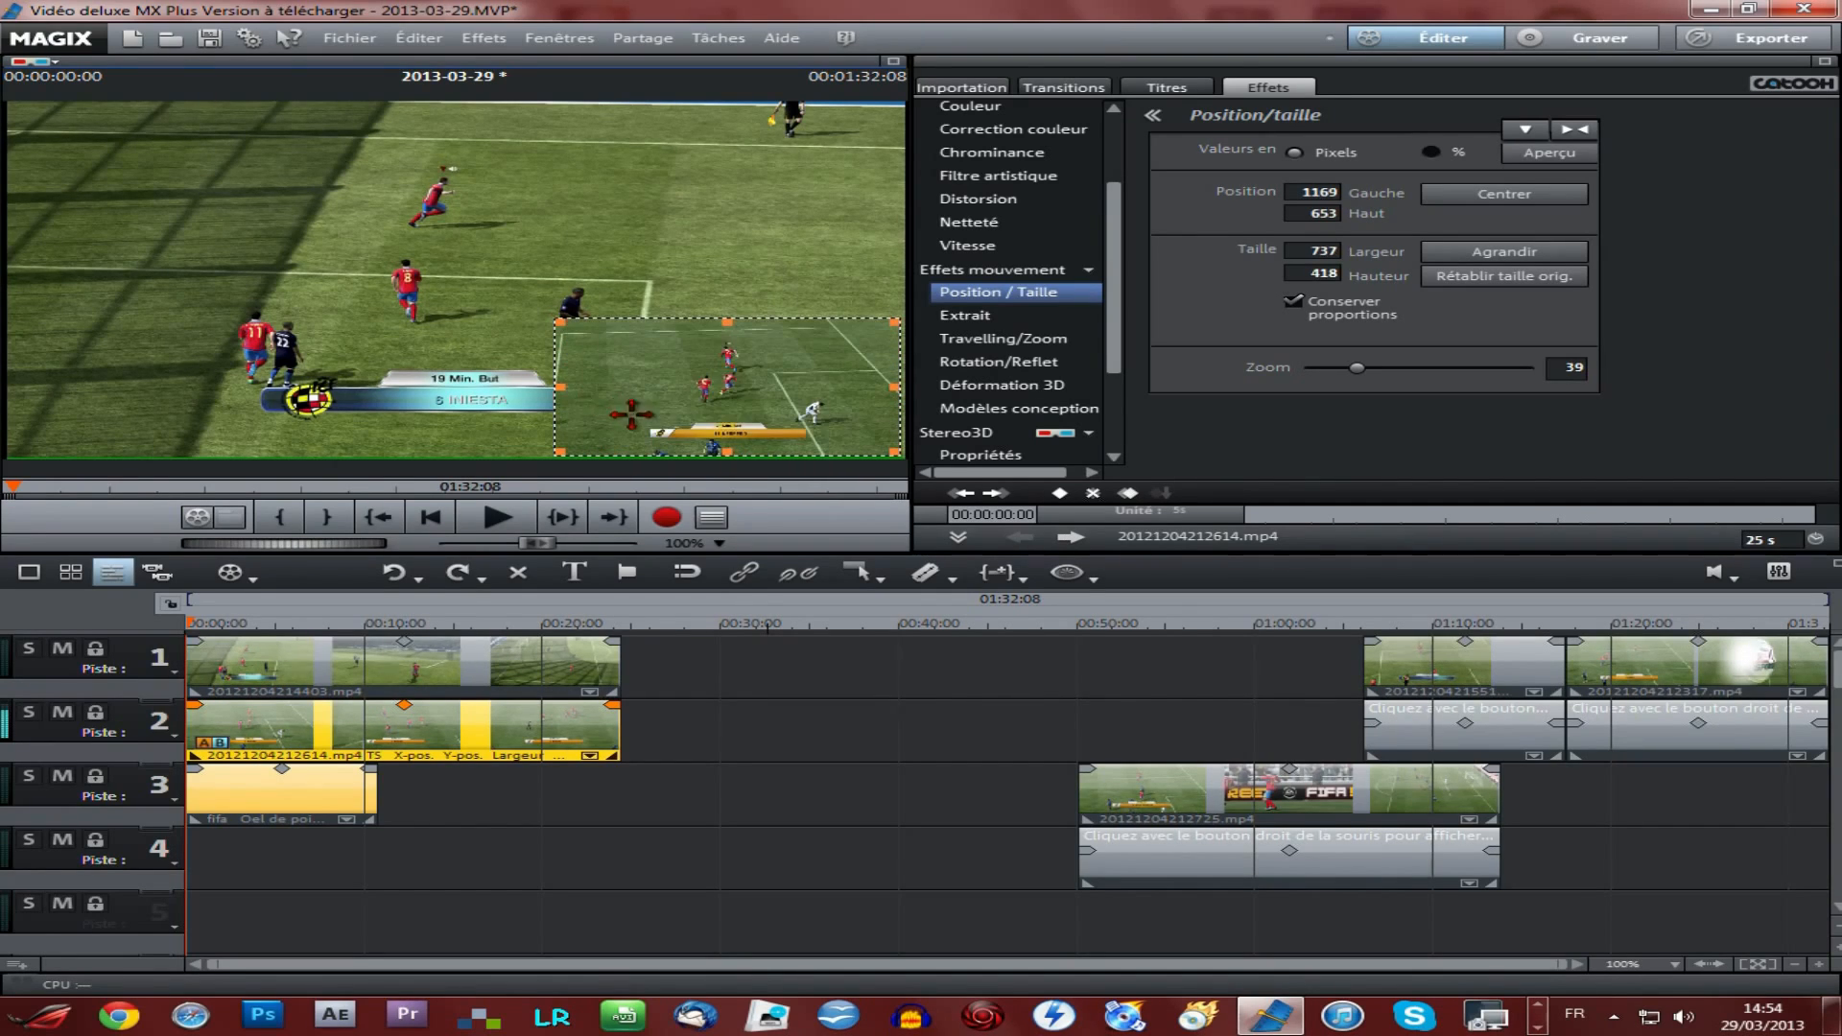
pyautogui.click(495, 518)
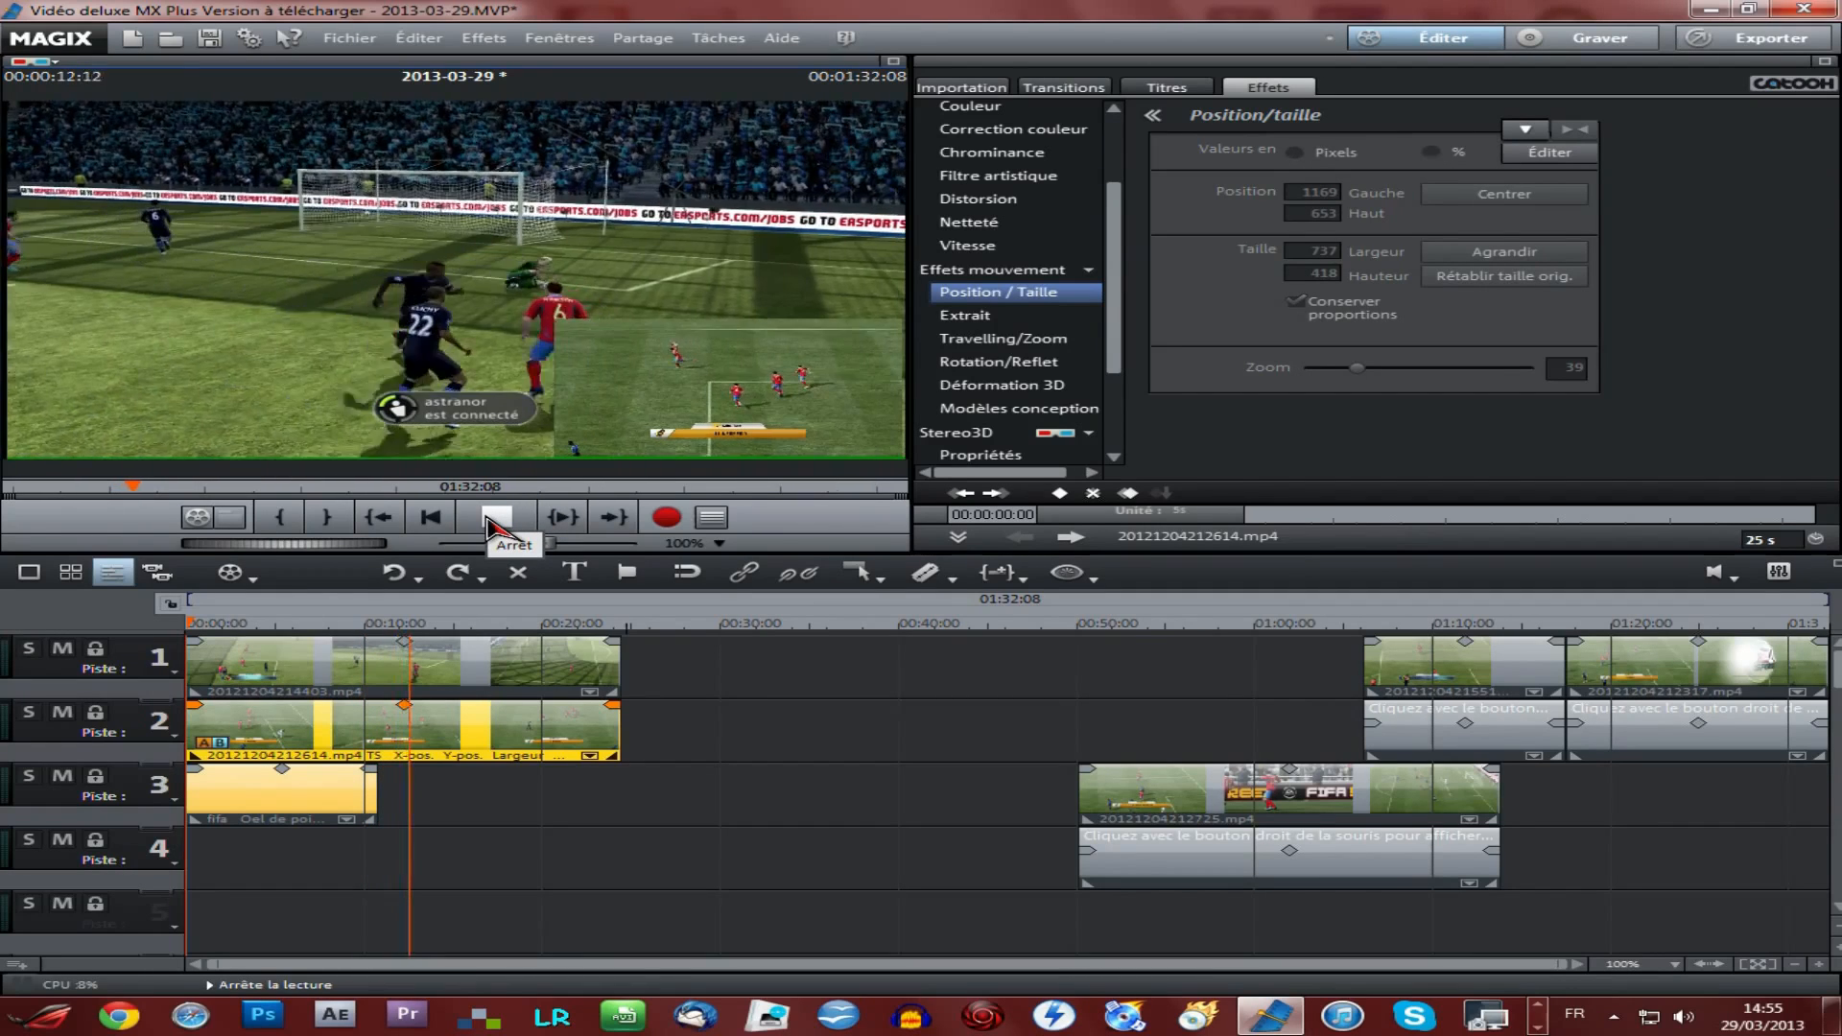
pyautogui.click(496, 527)
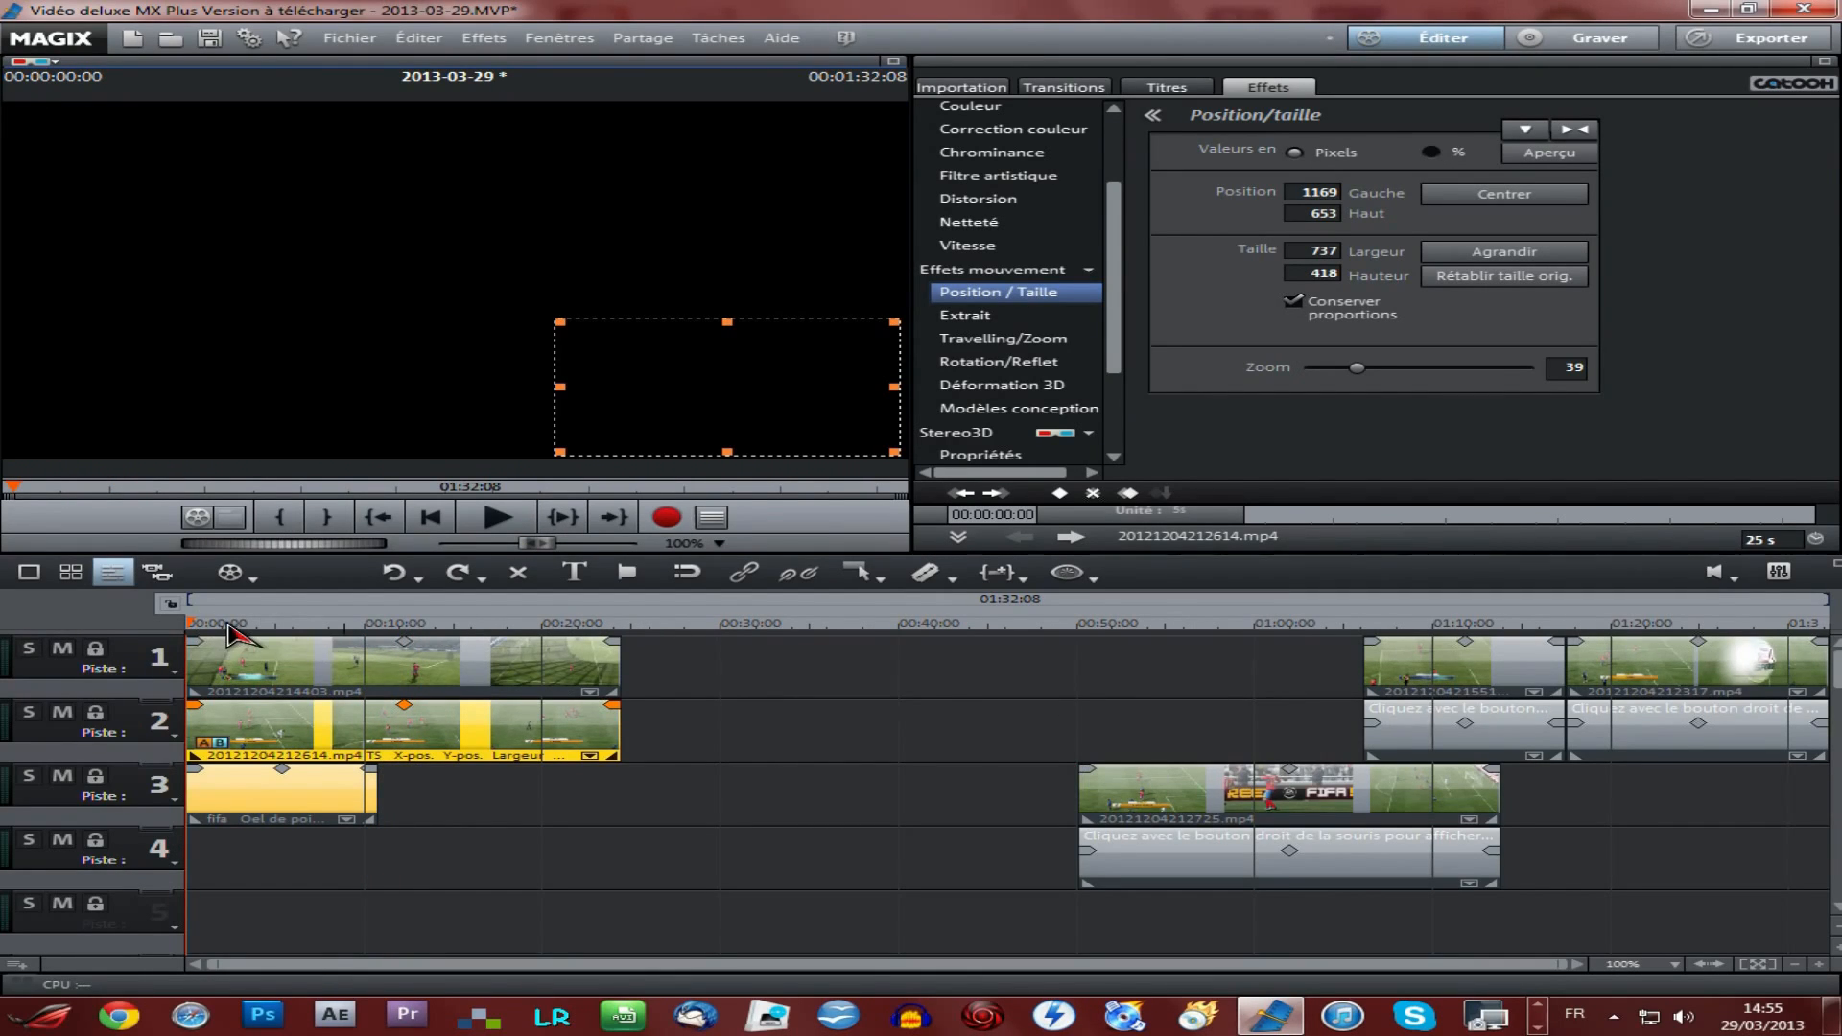
pyautogui.click(230, 634)
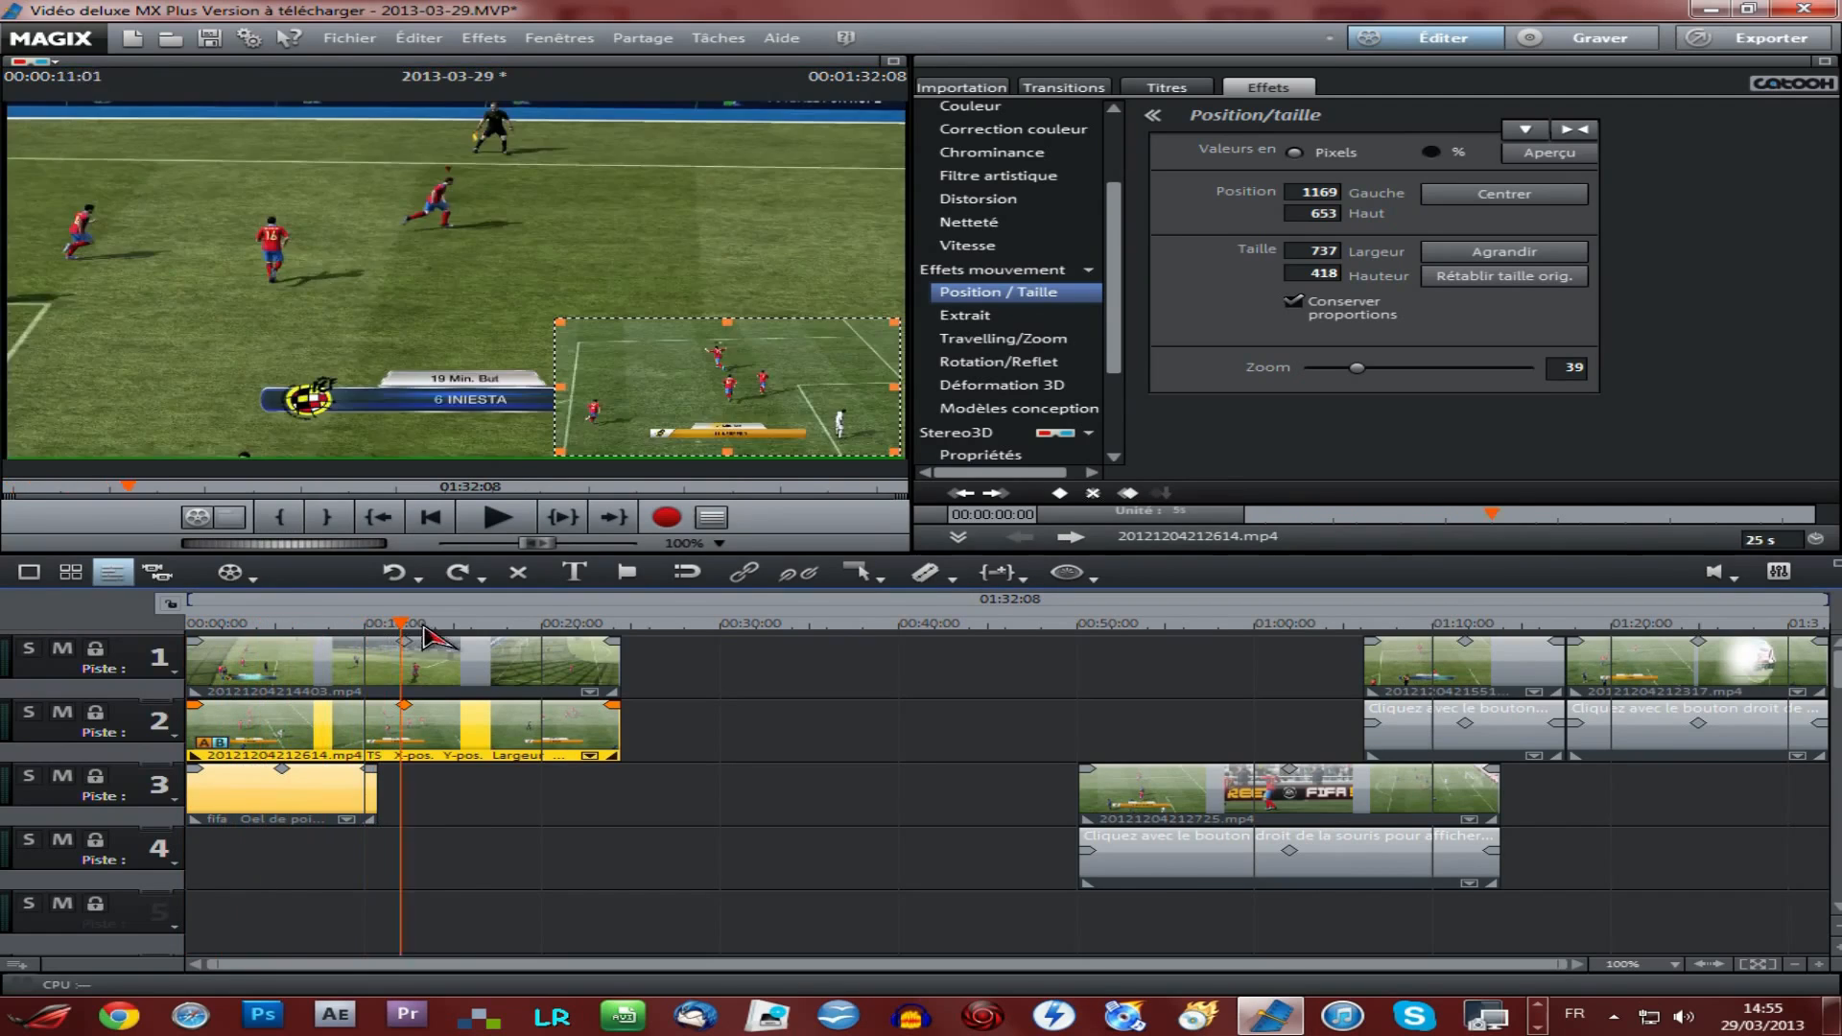
pyautogui.click(451, 631)
pyautogui.moveTo(444, 619); pyautogui.dragTo(405, 631)
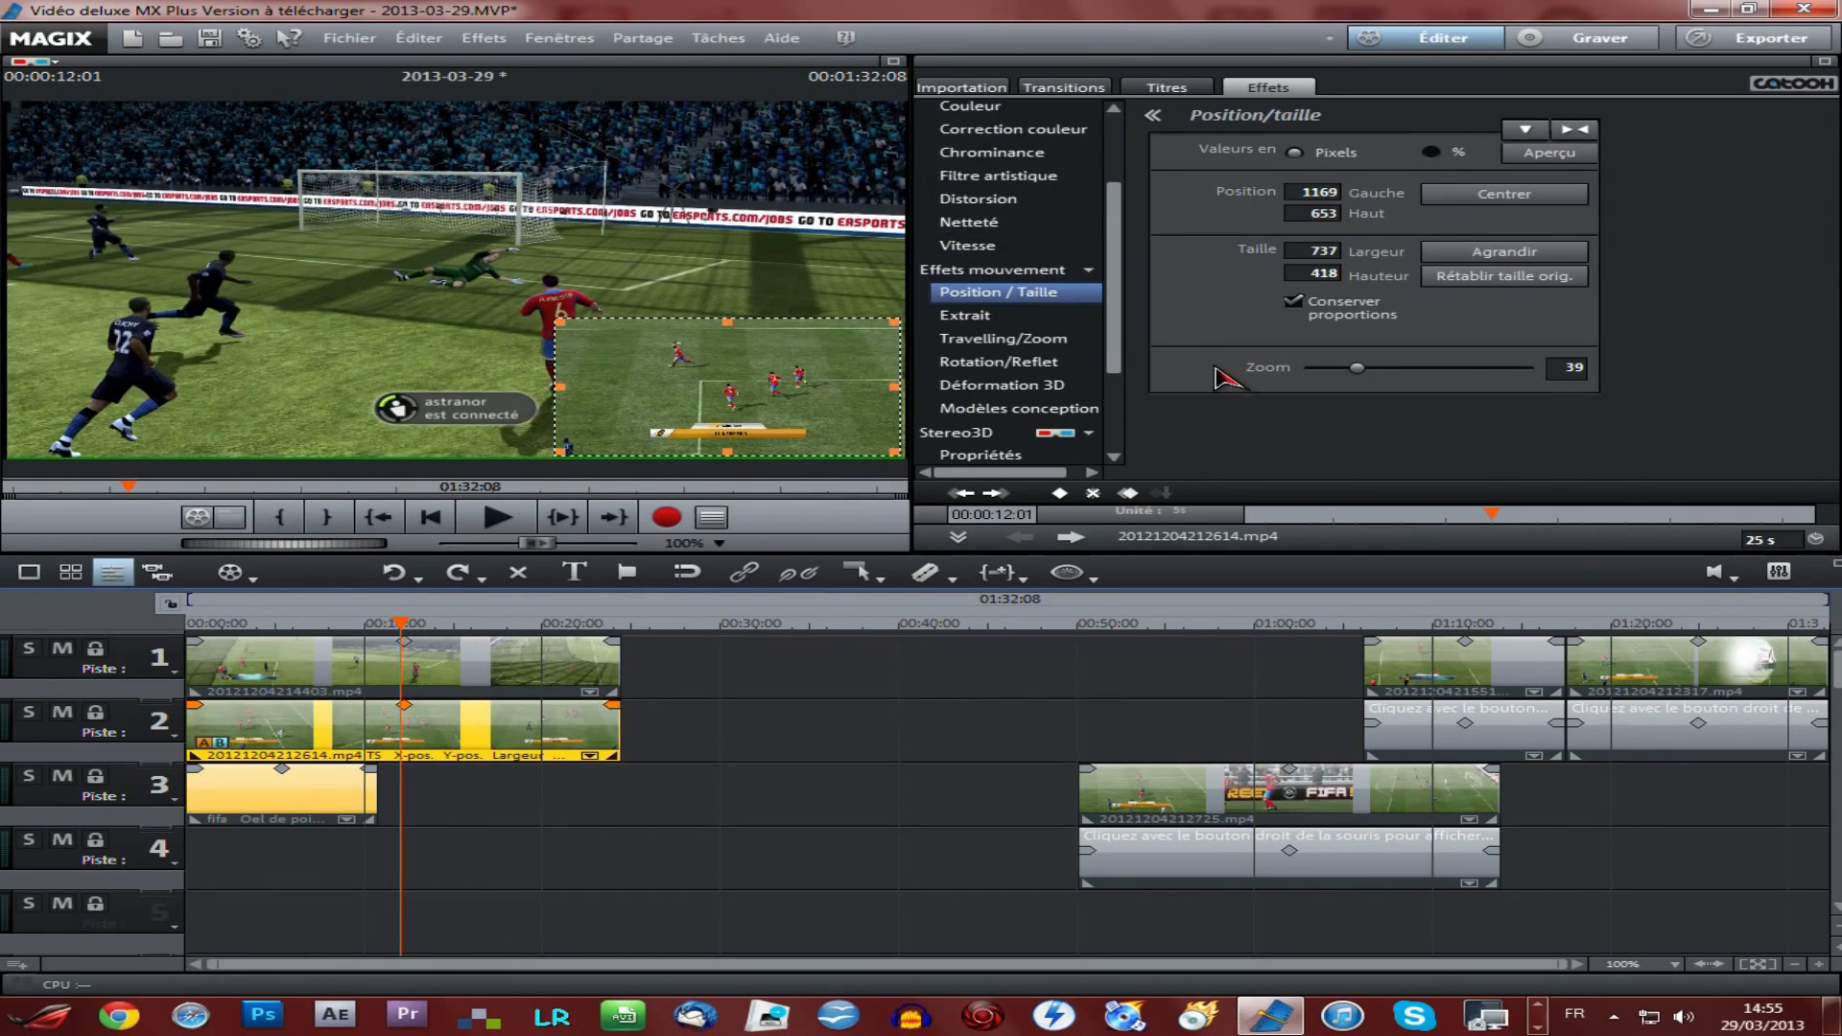
# Step: Examine the Extrait settings for the inset clip and look through the Effets audio and Stereo3D categories
pyautogui.click(1006, 318)
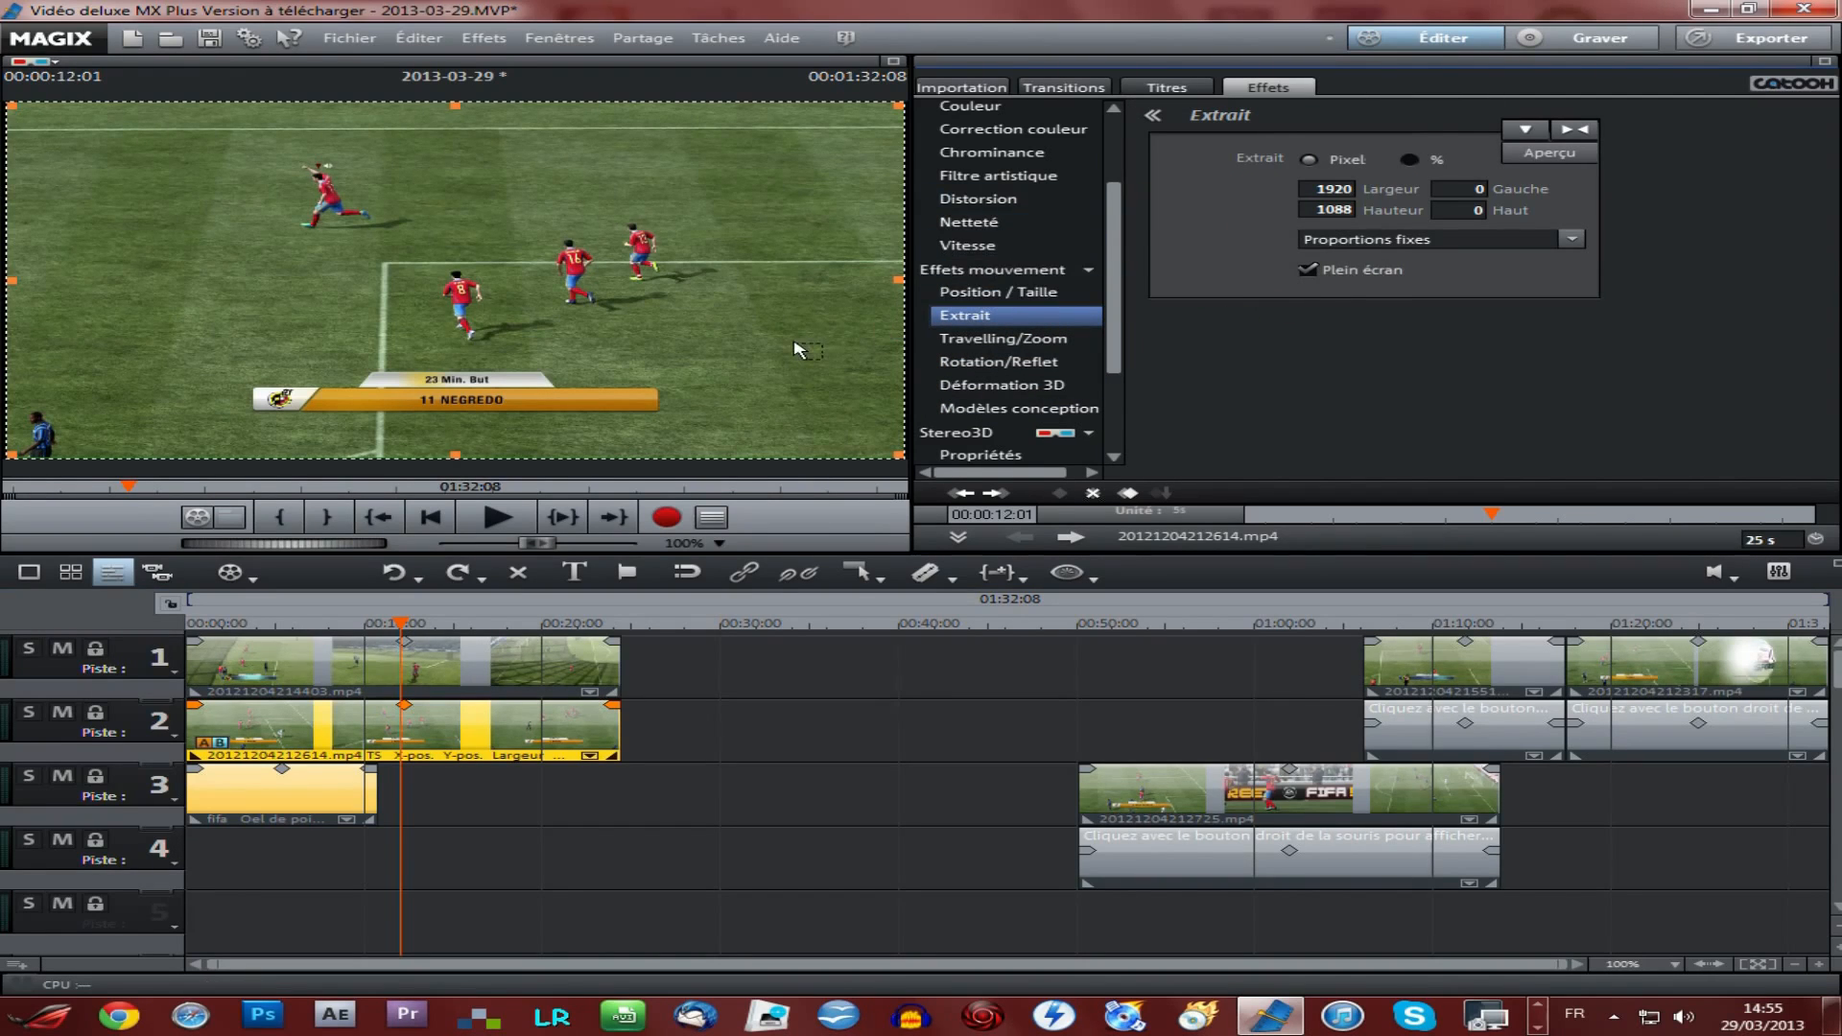
pyautogui.scroll(-2, 1113, 226)
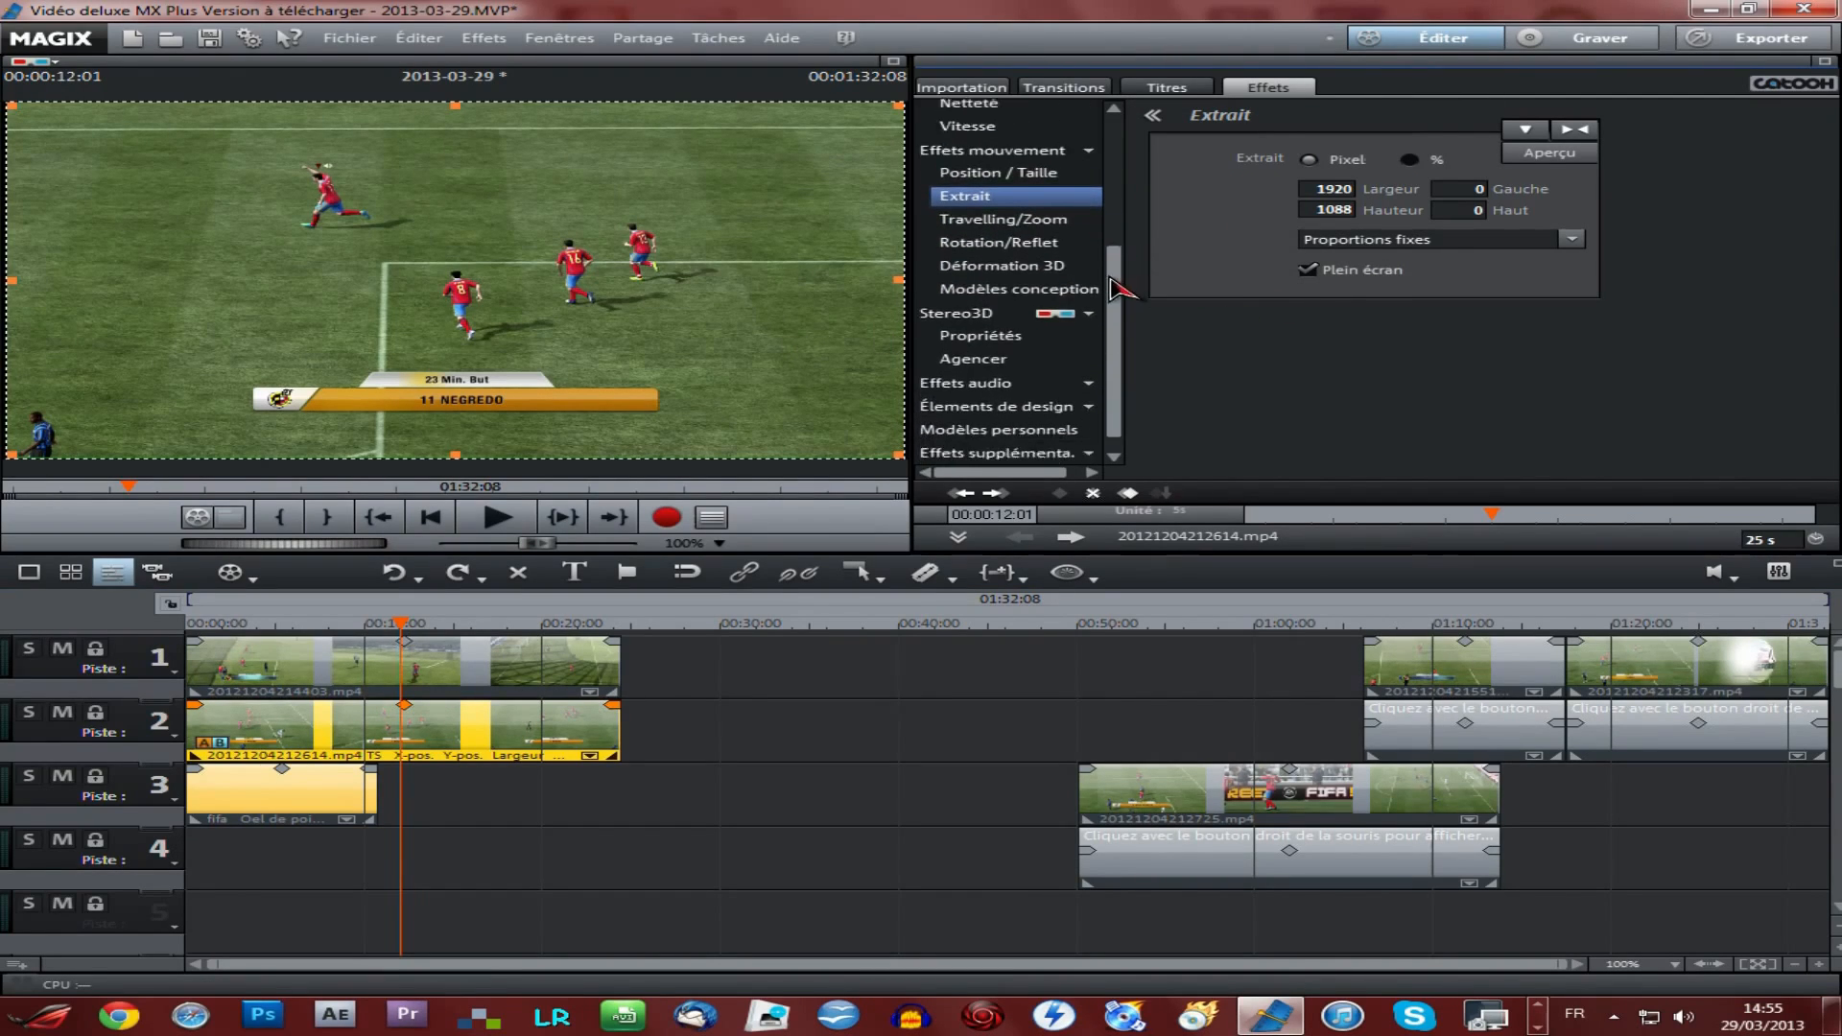
pyautogui.click(1007, 361)
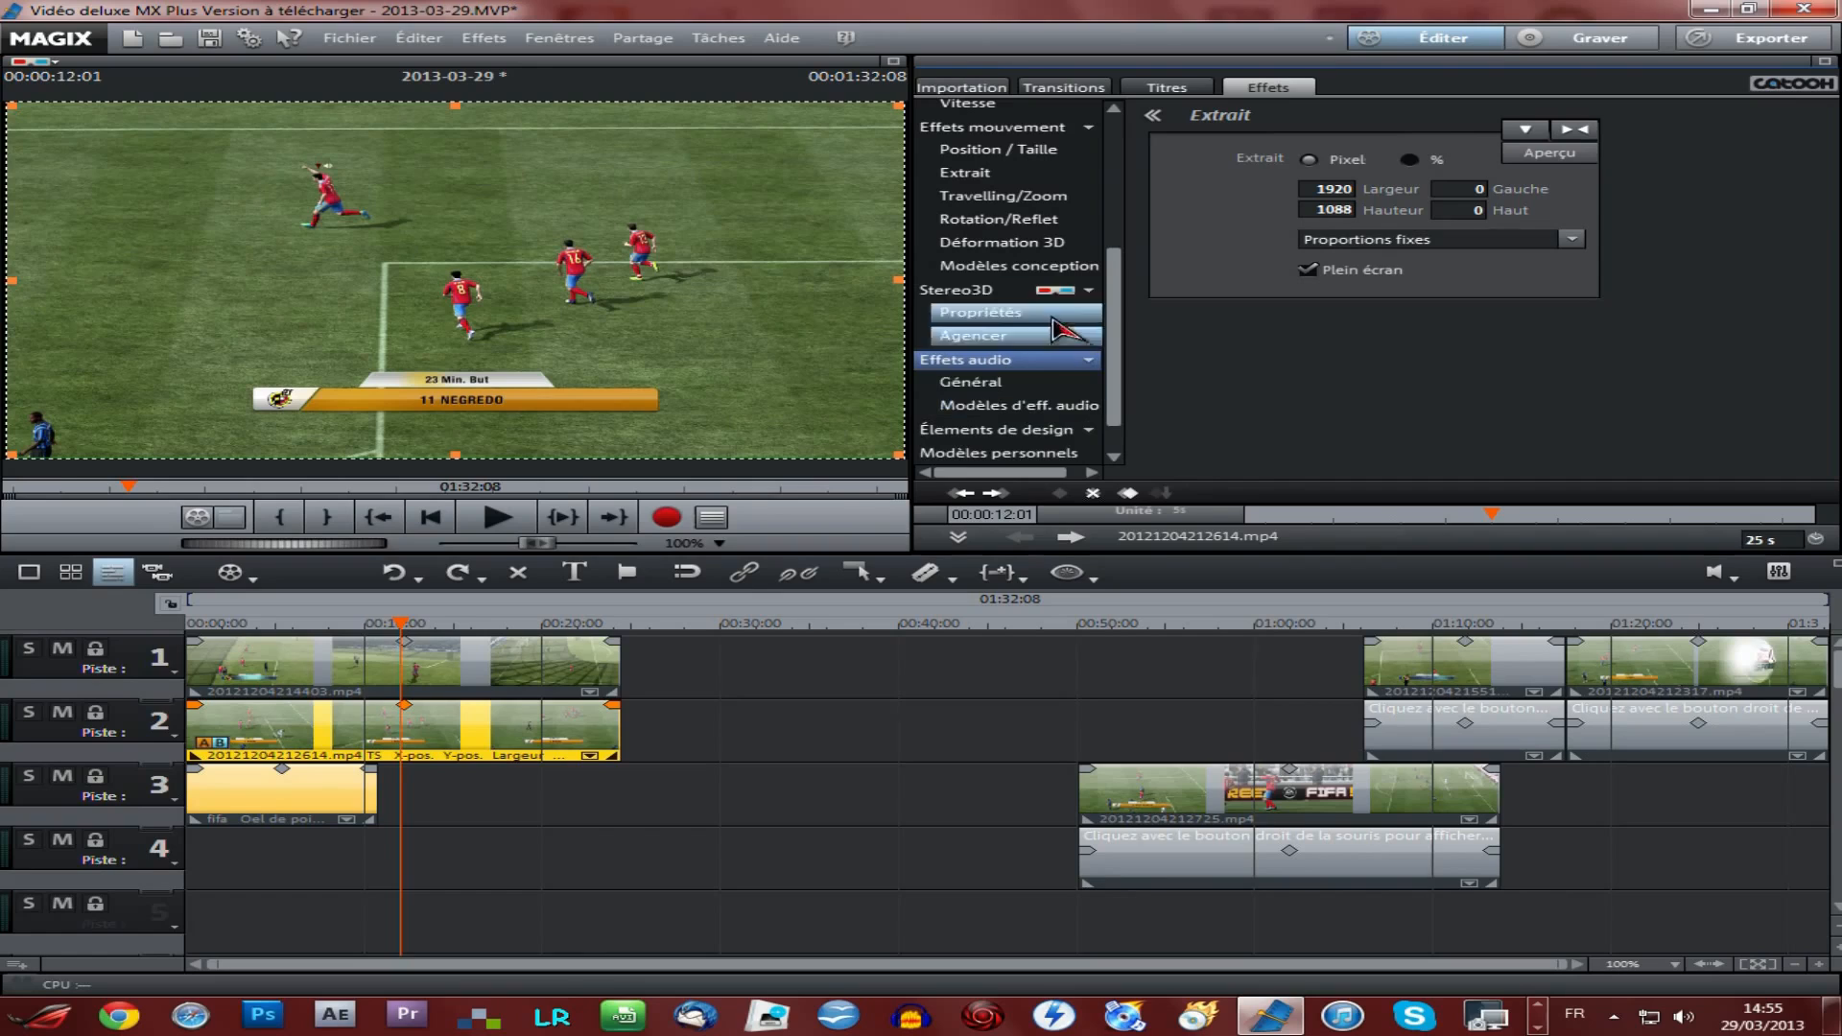
pyautogui.click(1008, 290)
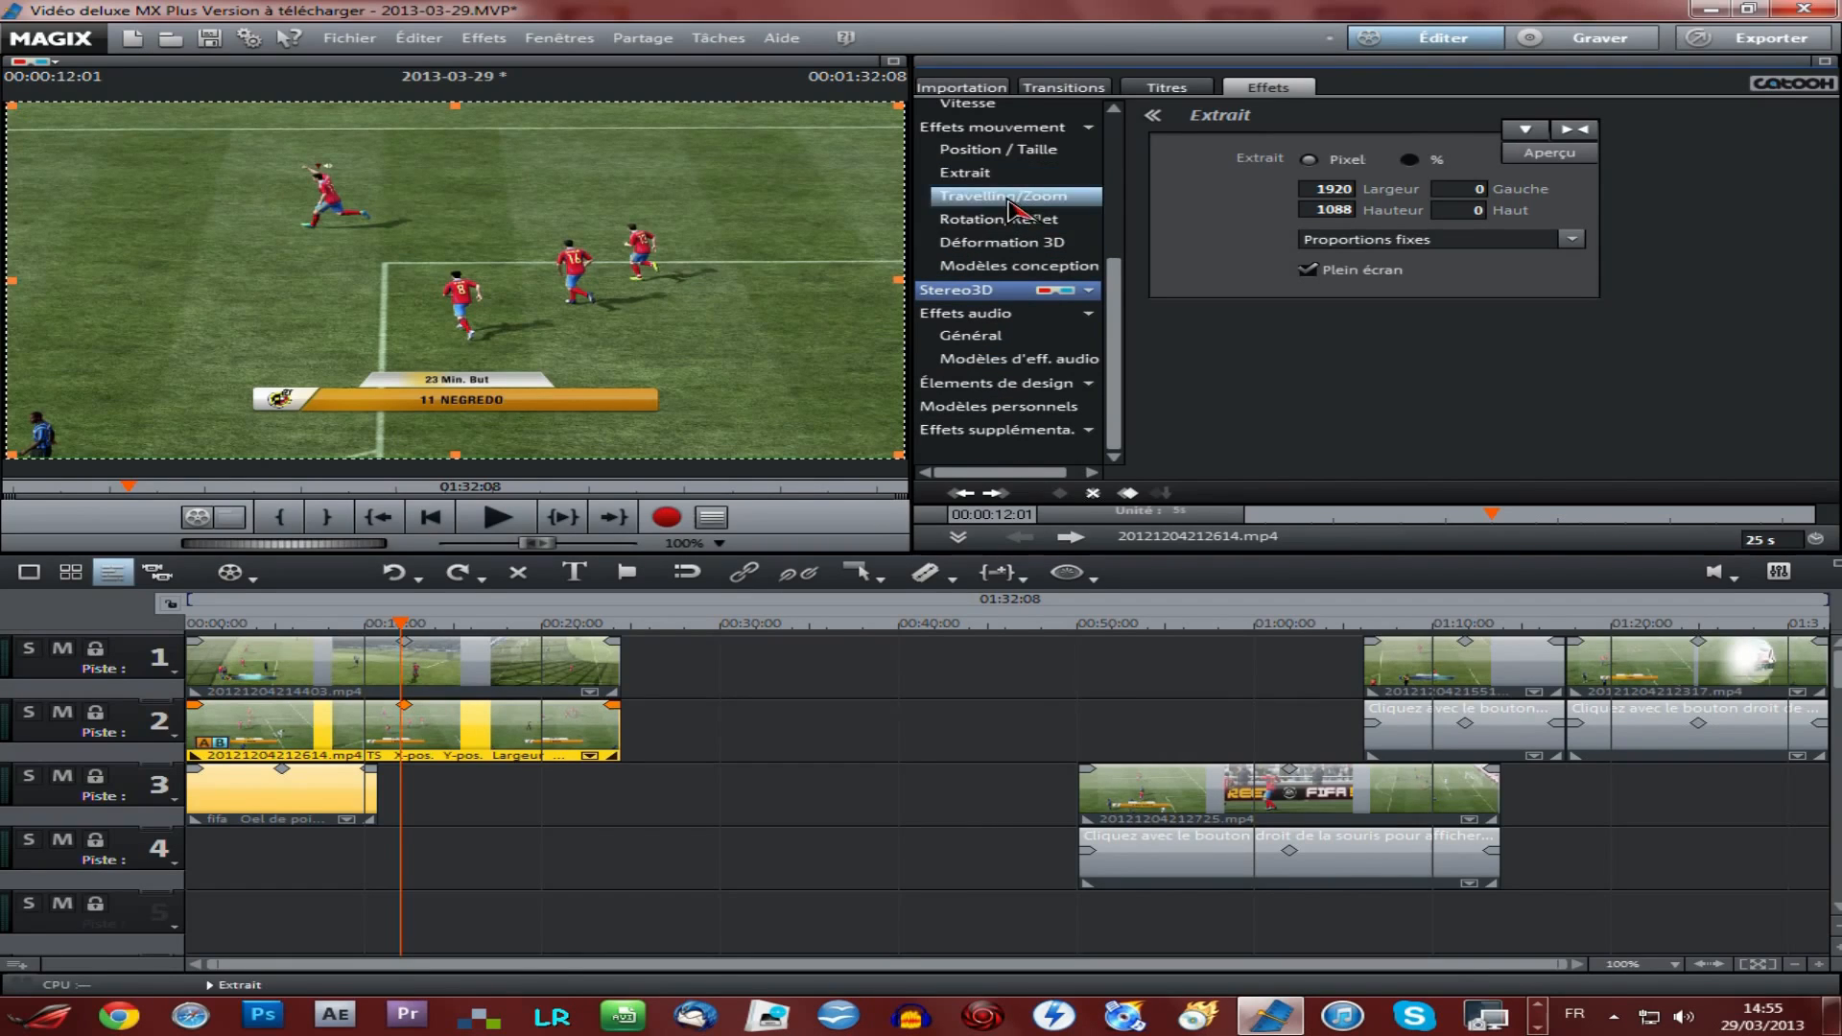